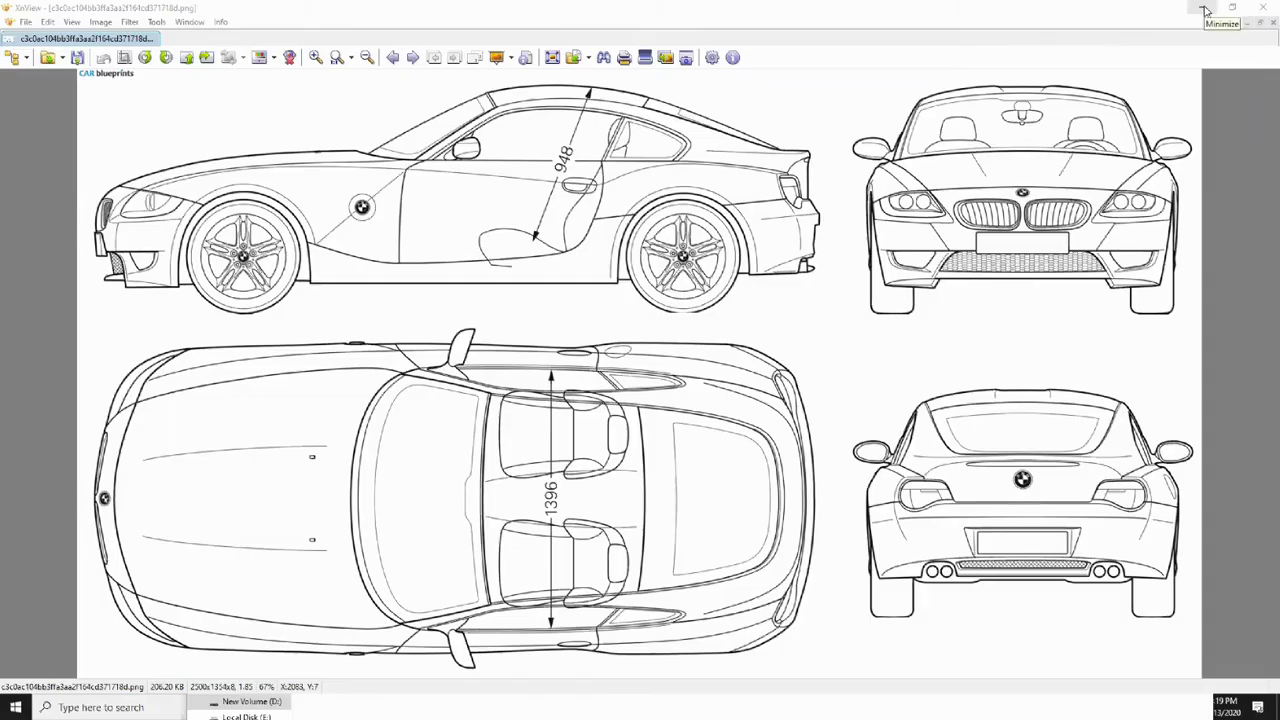
# Launch Google Chrome and search Google for 'car blueprint'
pyautogui.click(1134, 205)
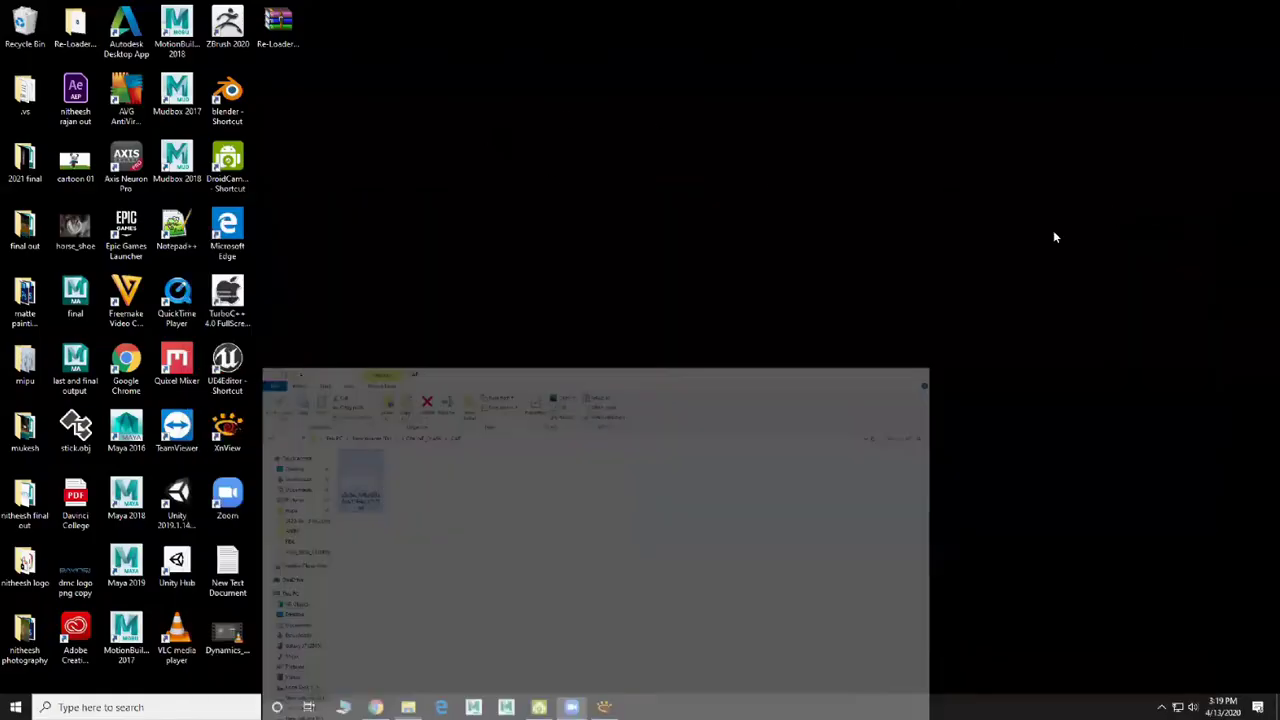
pyautogui.doubleClick(122, 373)
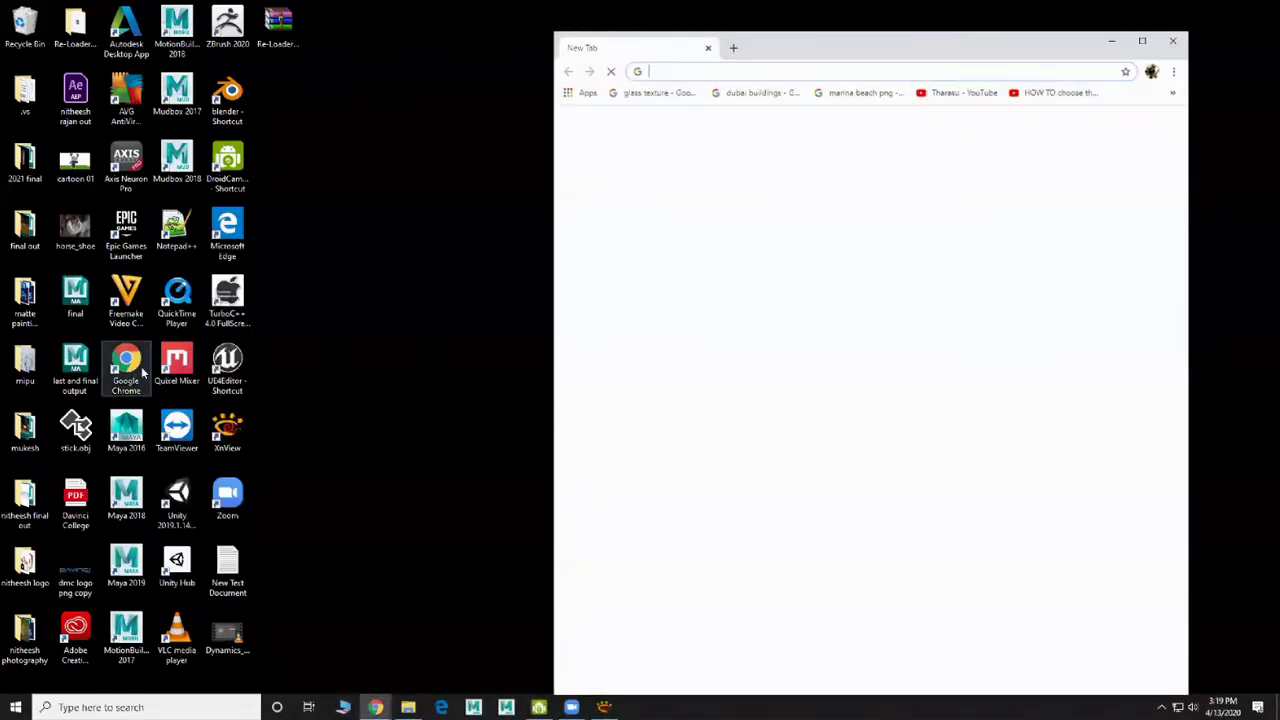
pyautogui.click(757, 318)
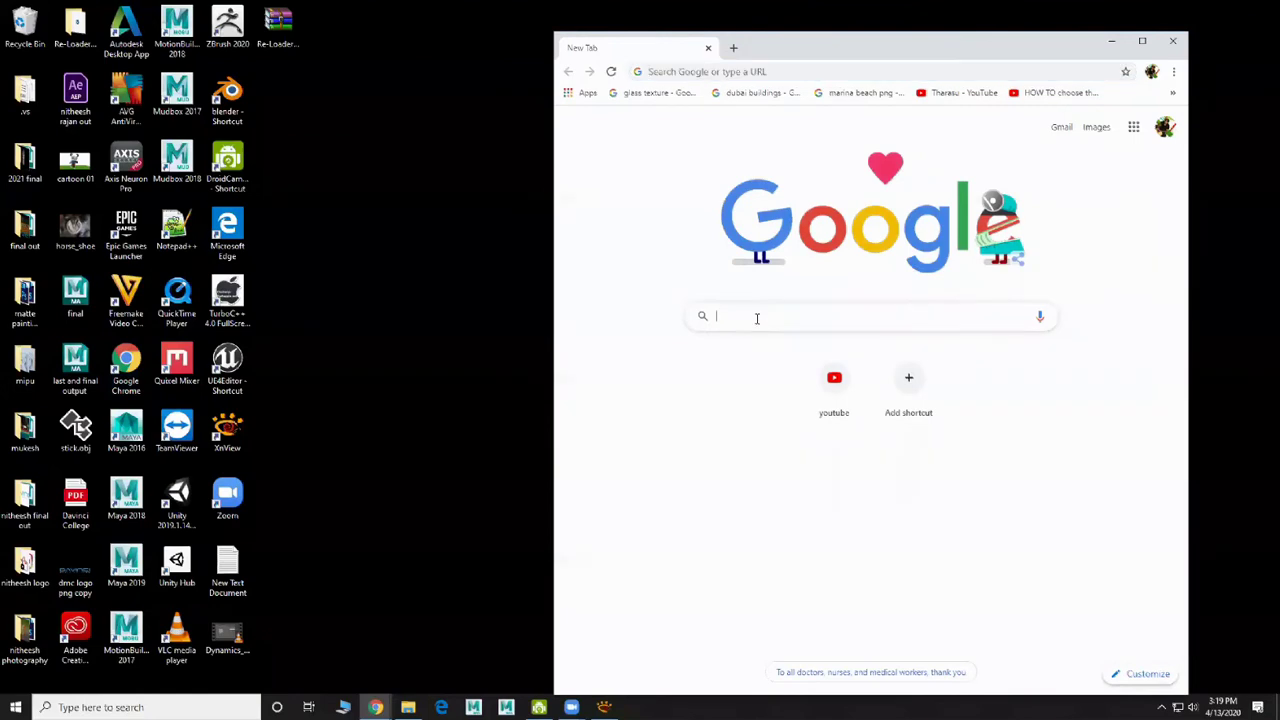
pyautogui.write('Car')
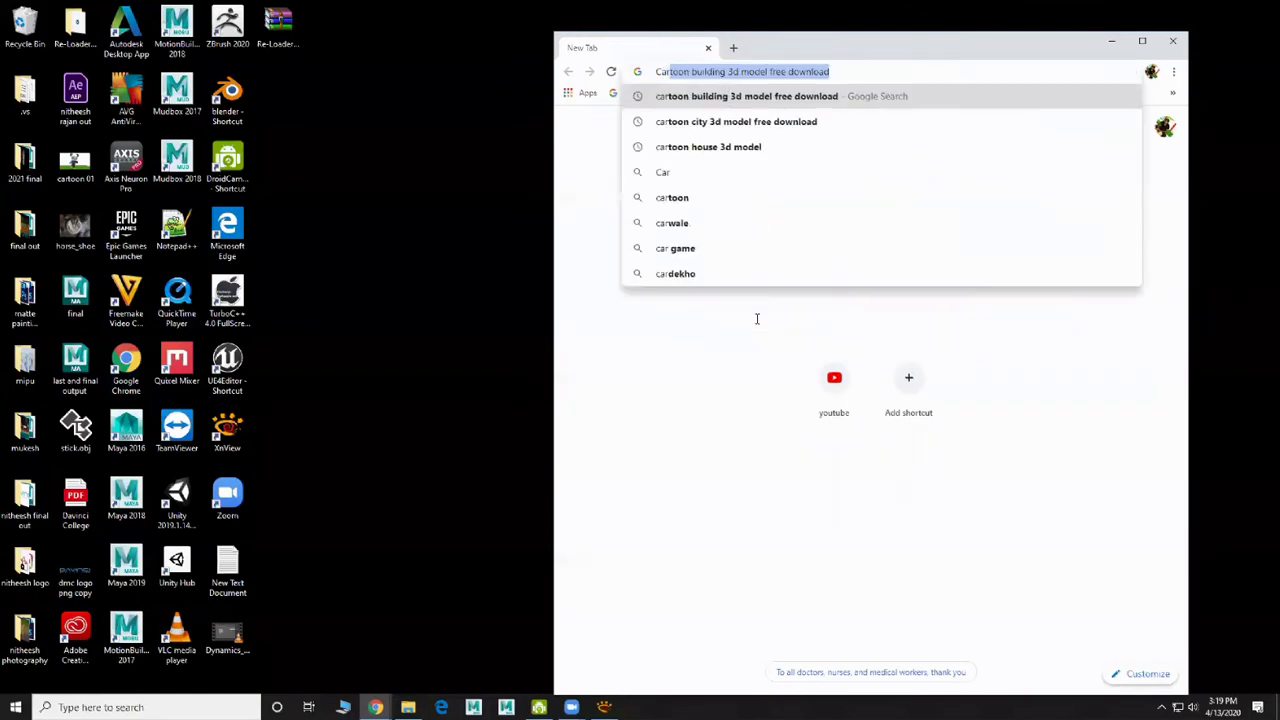
pyautogui.write(' blu')
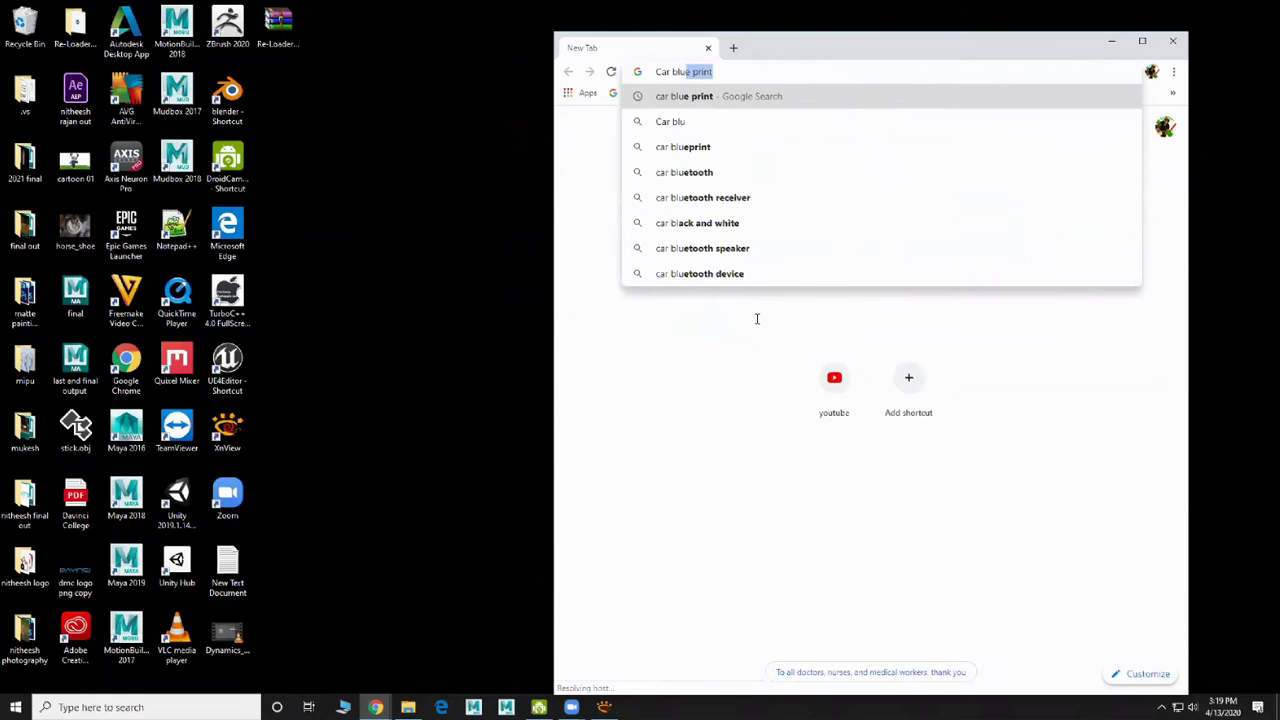
pyautogui.click(708, 152)
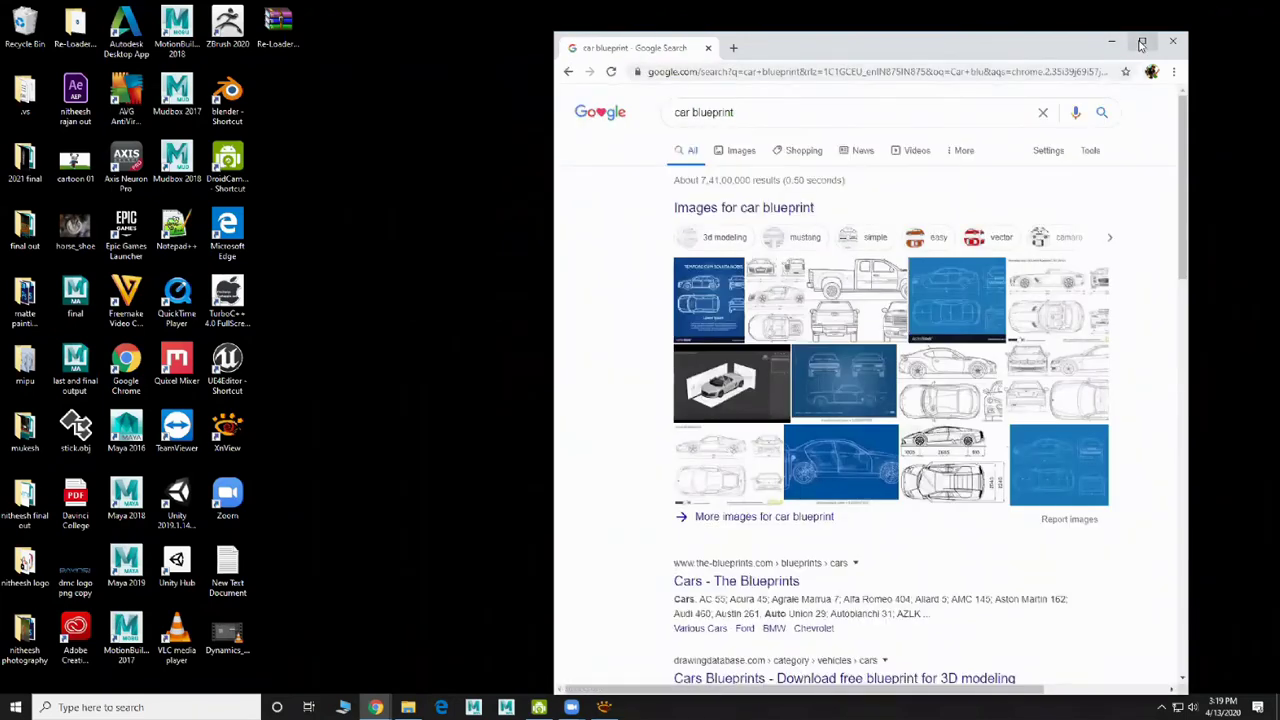
# Maximize the browser, switch to Images, and browse the car blueprint results
pyautogui.click(1142, 41)
pyautogui.click(180, 113)
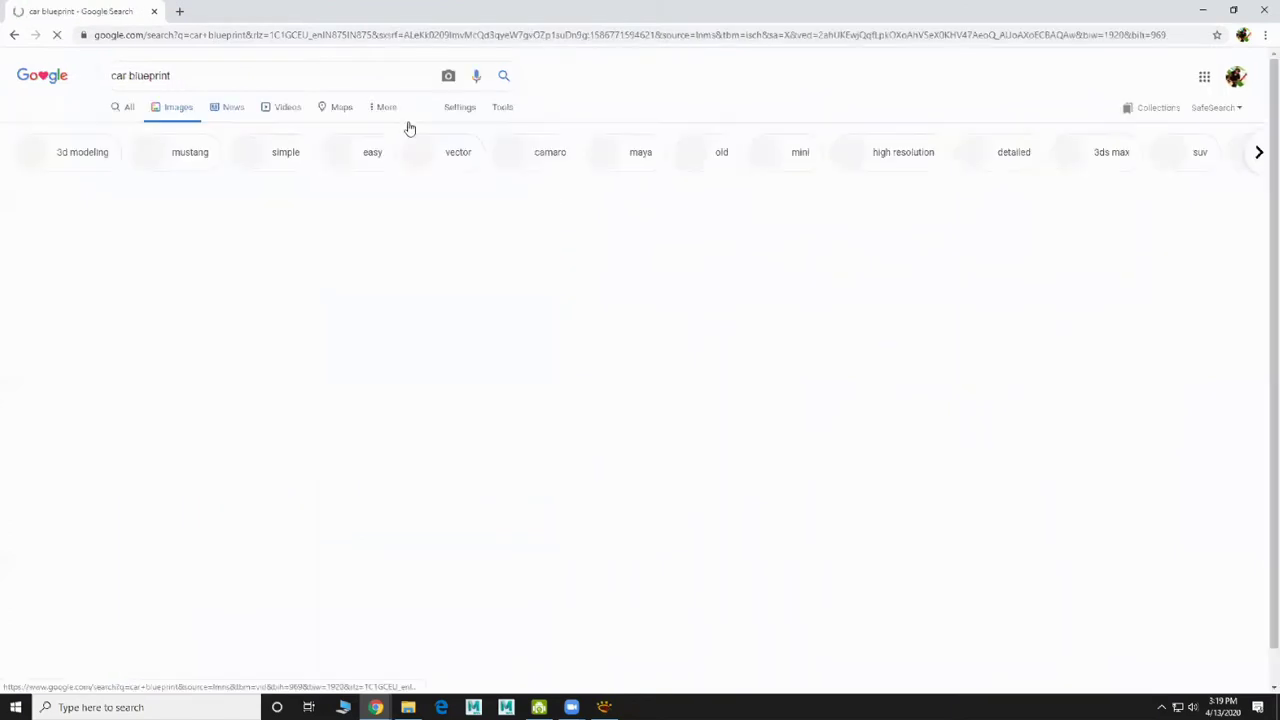
pyautogui.scroll(-2, 436, 461)
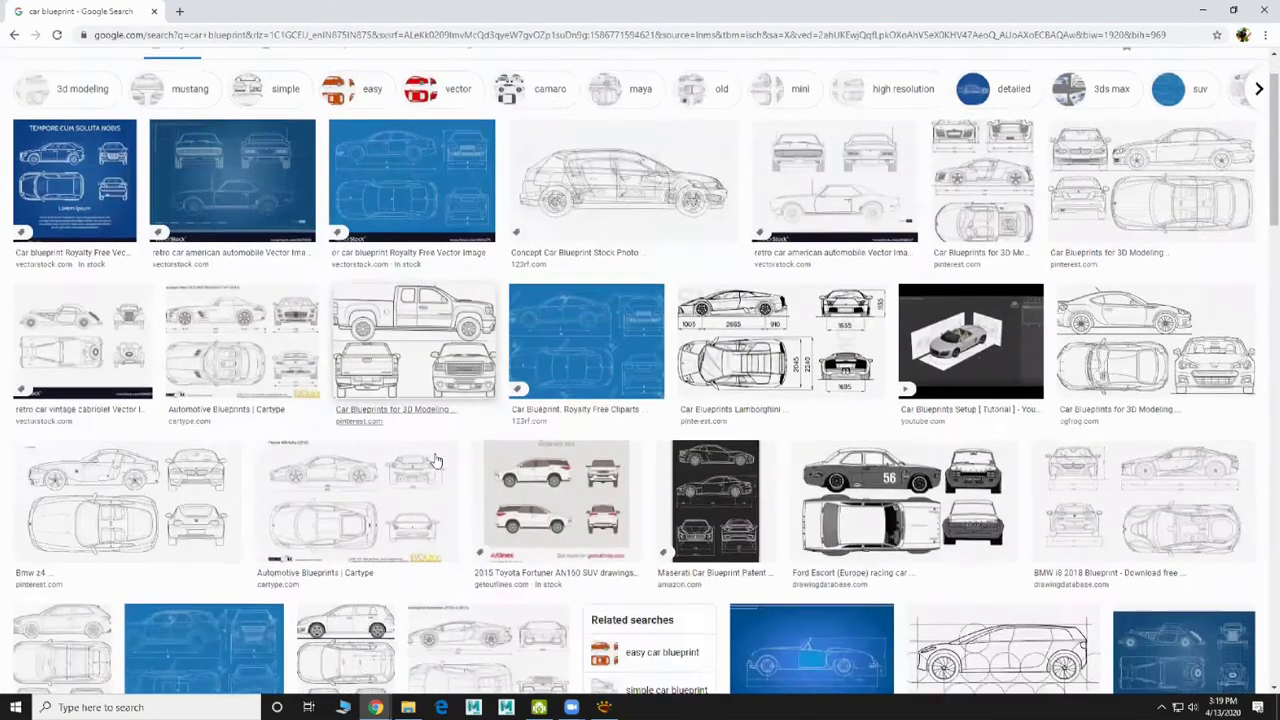
pyautogui.scroll(-6, 436, 461)
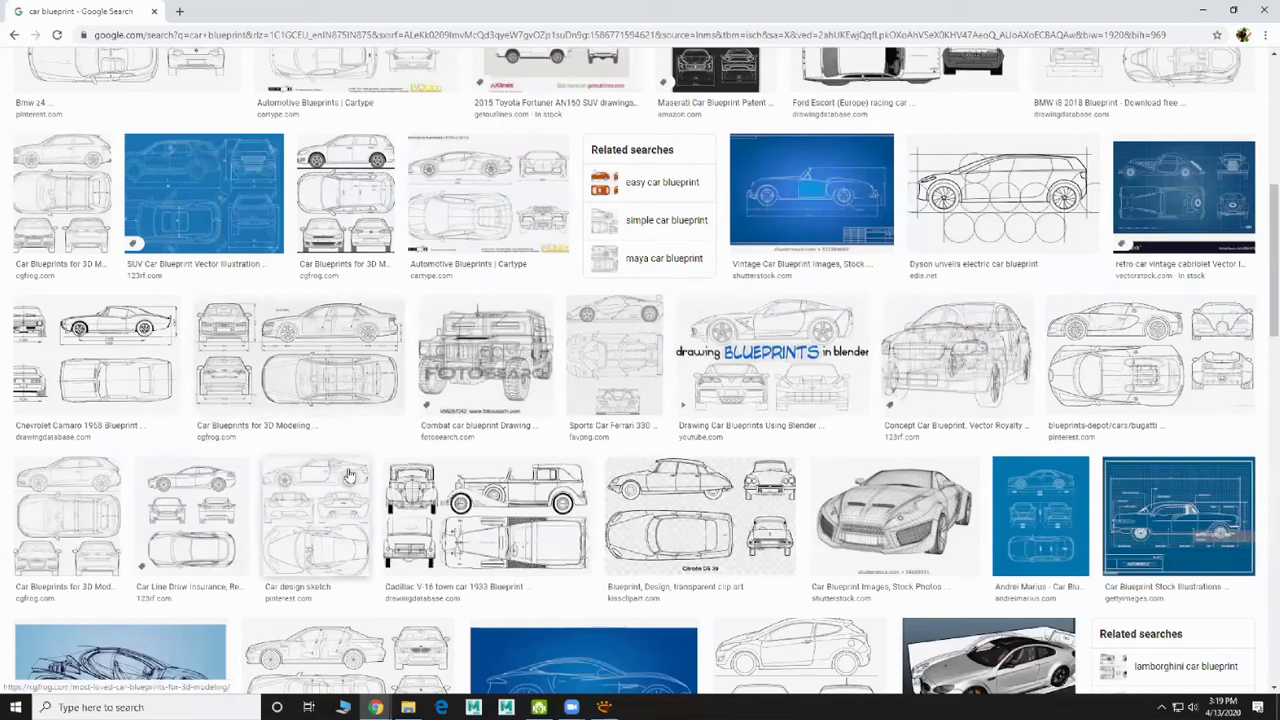
pyautogui.scroll(-2, 283, 433)
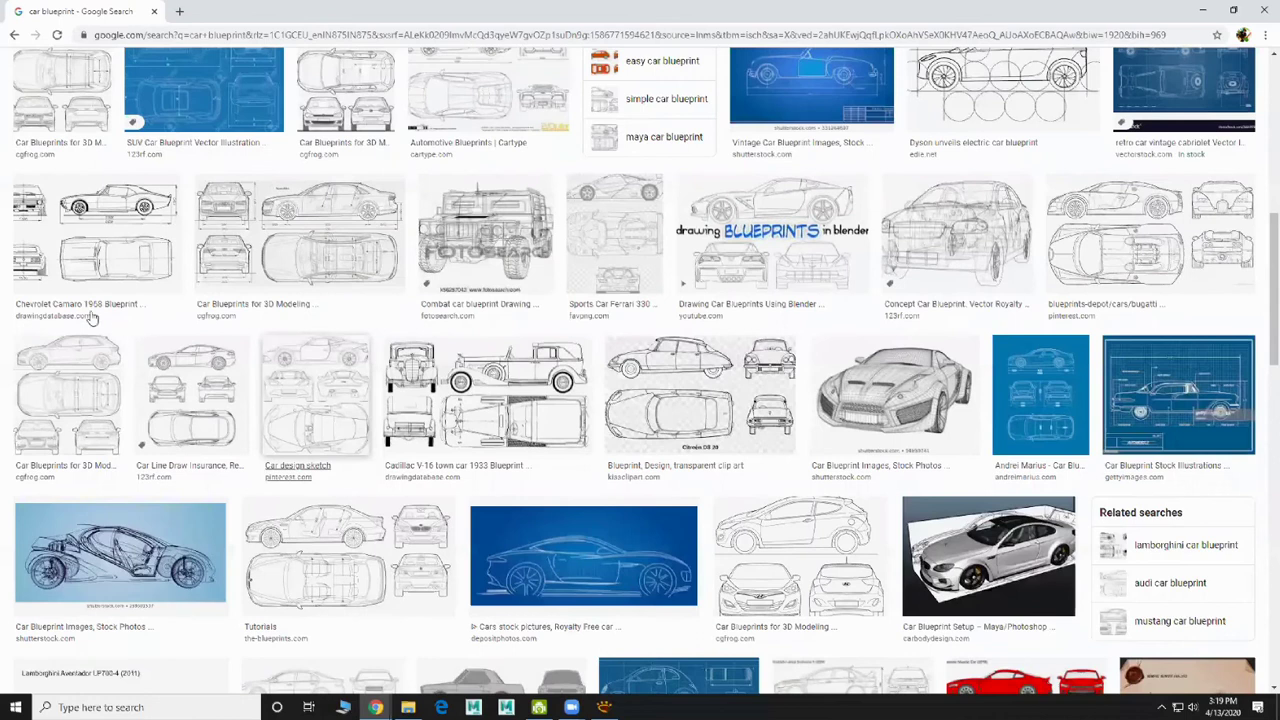
pyautogui.scroll(-1, 91, 318)
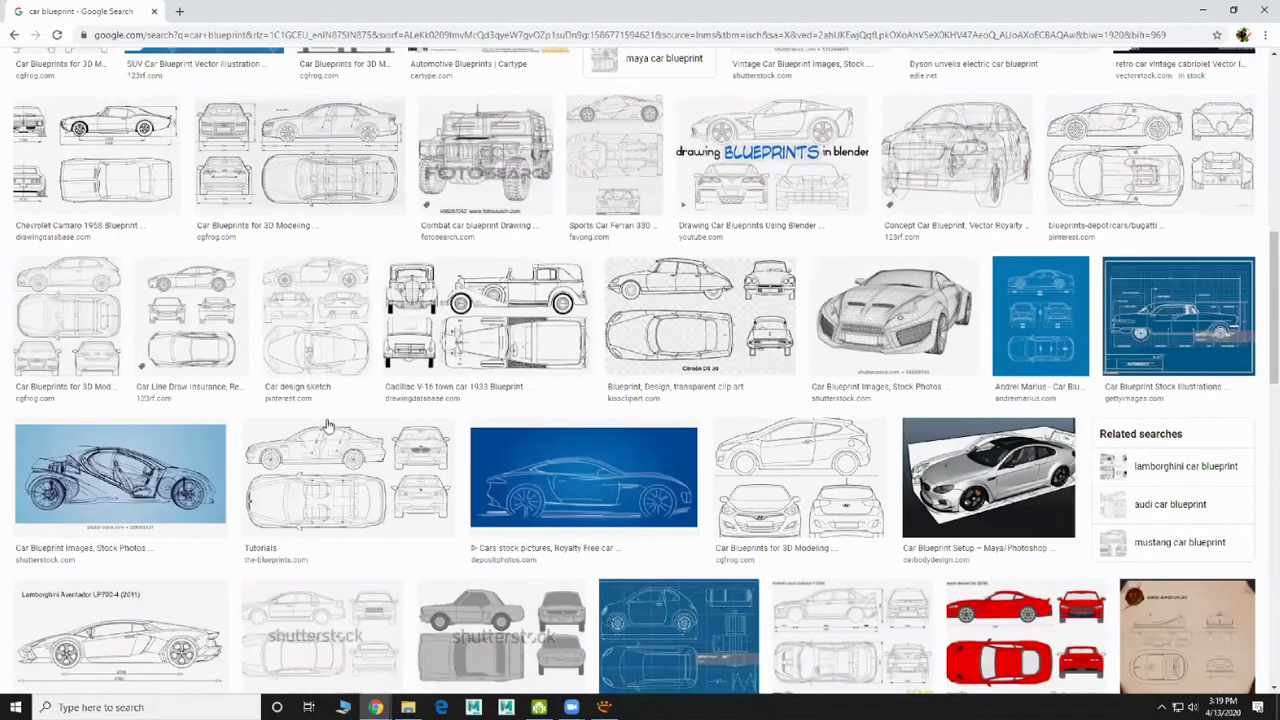
pyautogui.scroll(-7, 330, 400)
pyautogui.scroll(-4, 327, 426)
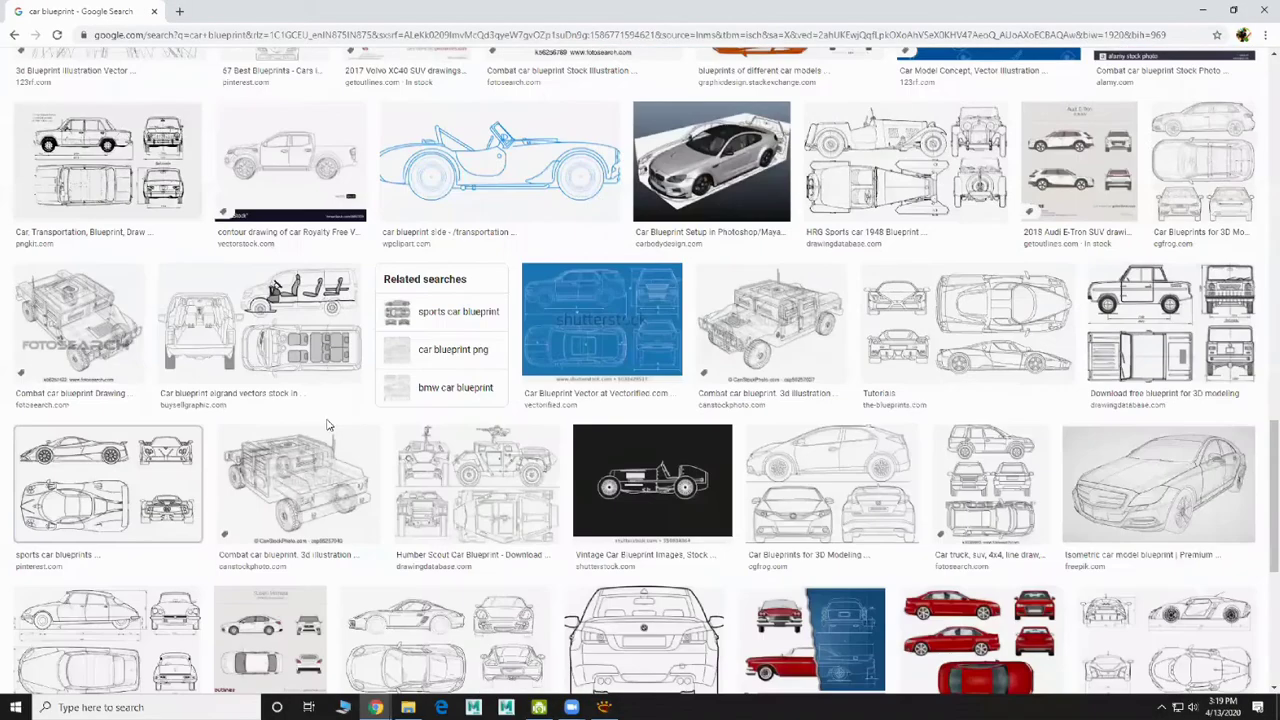
pyautogui.scroll(-7, 327, 426)
pyautogui.scroll(5, 327, 426)
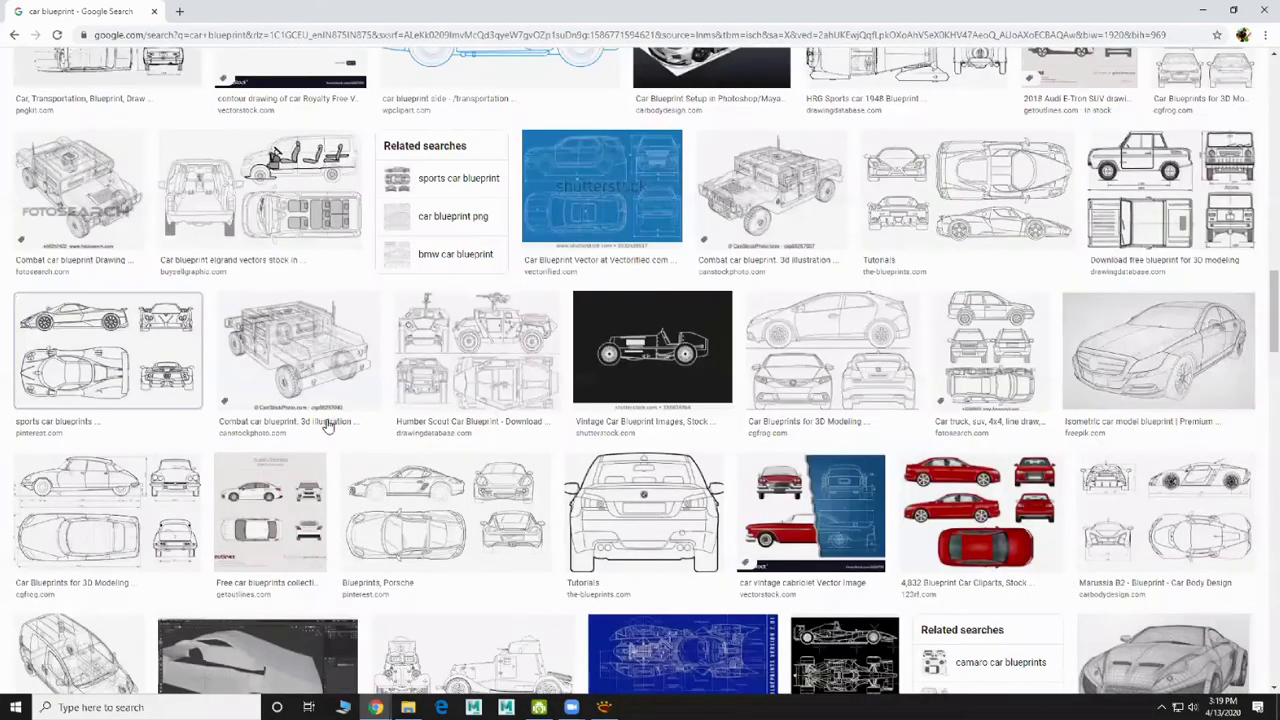
pyautogui.scroll(10, 327, 426)
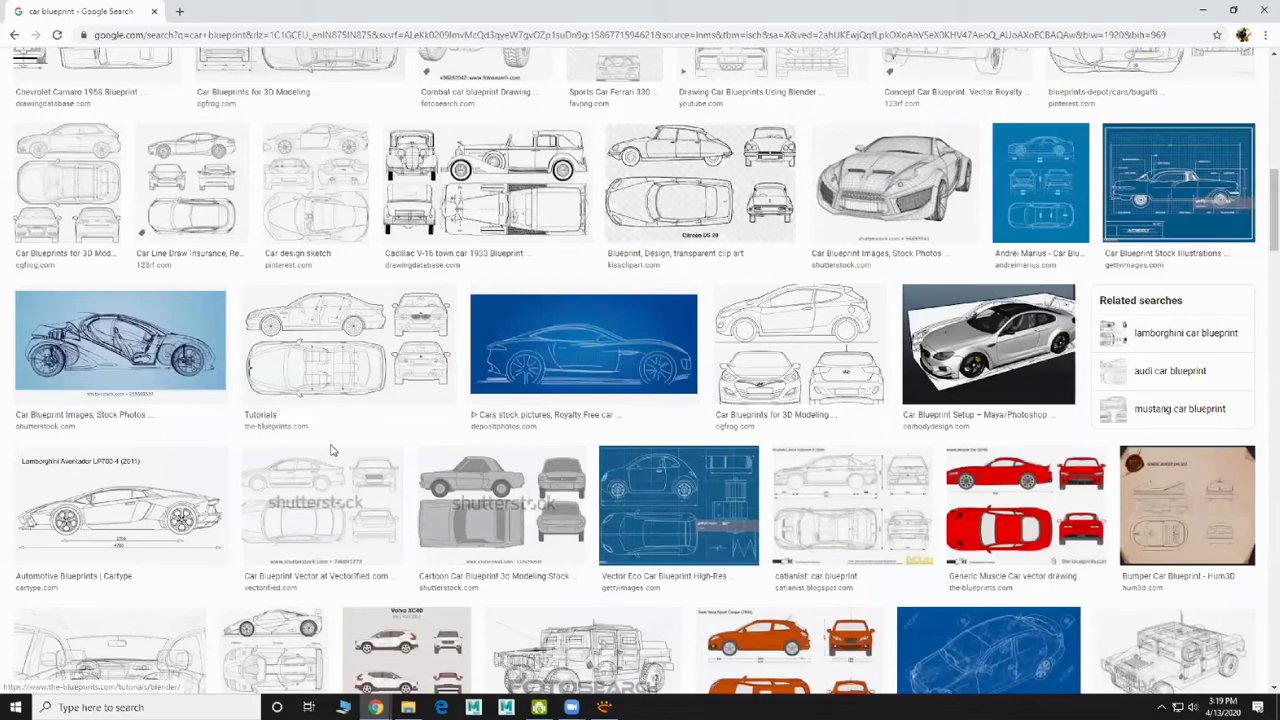
pyautogui.scroll(4, 314, 433)
pyautogui.scroll(5, 314, 433)
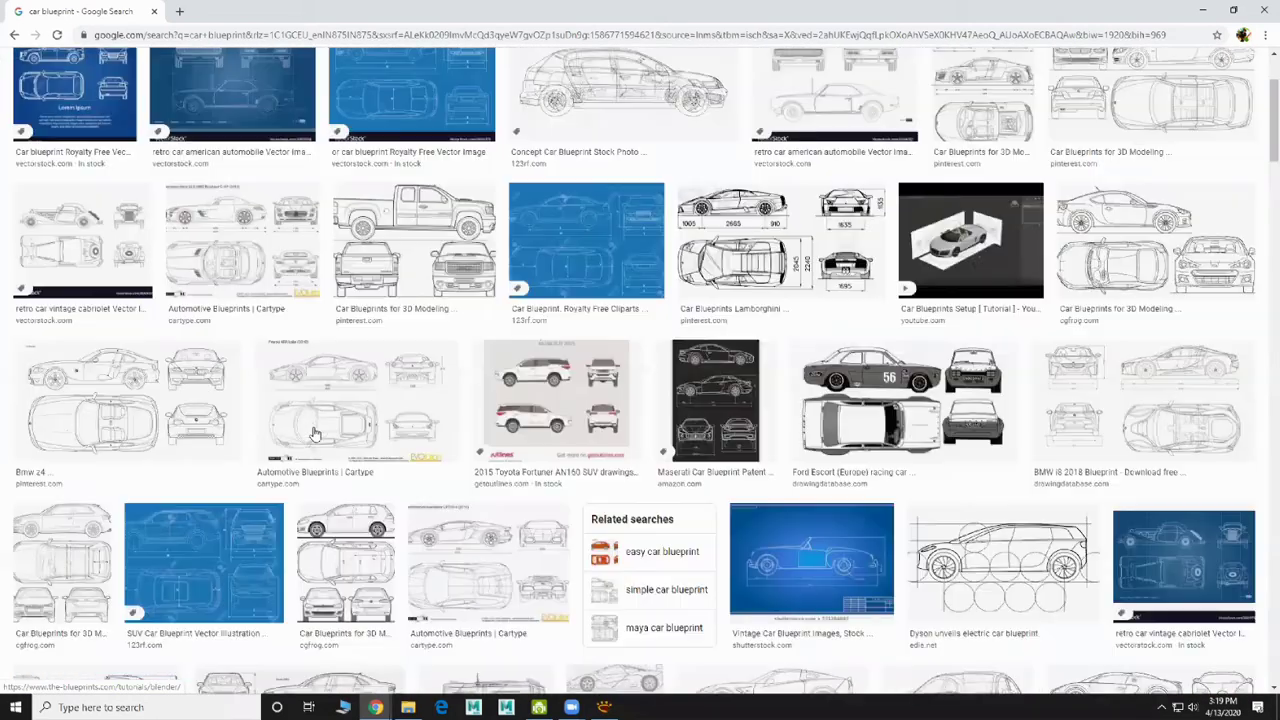
# Minimize Chrome, bring back XnView's blueprint image, and open the CAR folder window
pyautogui.click(1205, 17)
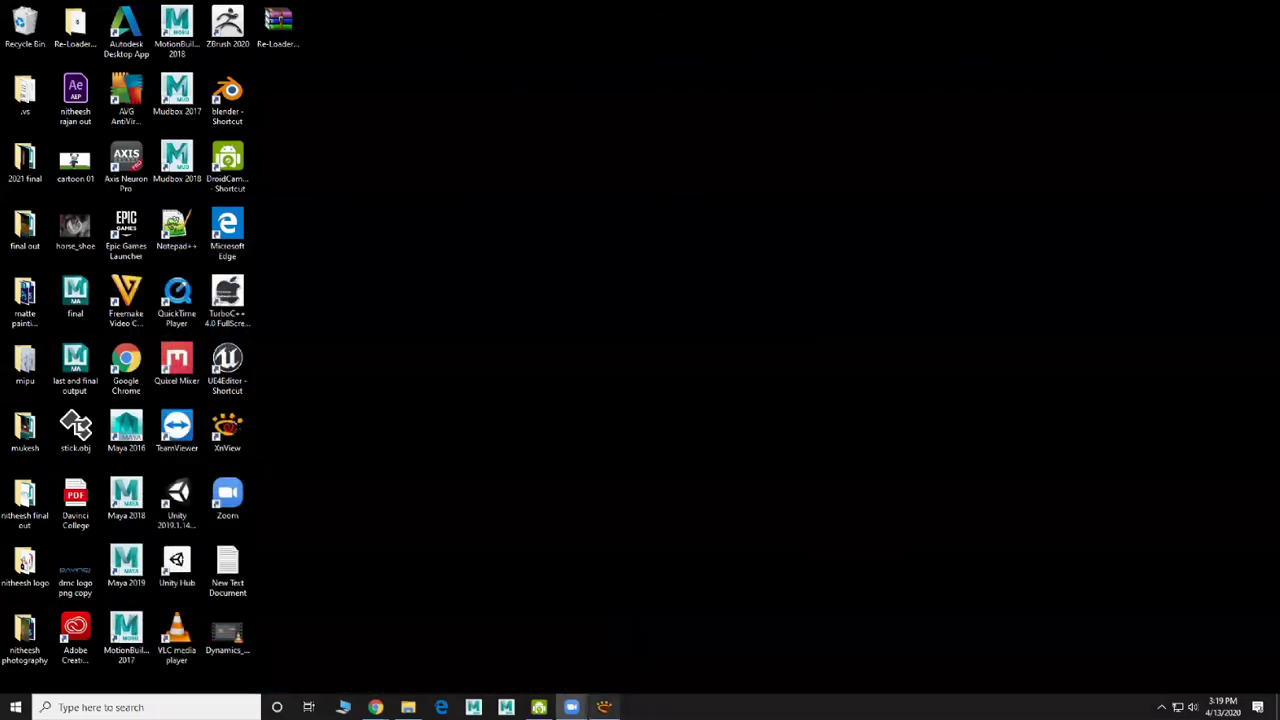
pyautogui.click(604, 707)
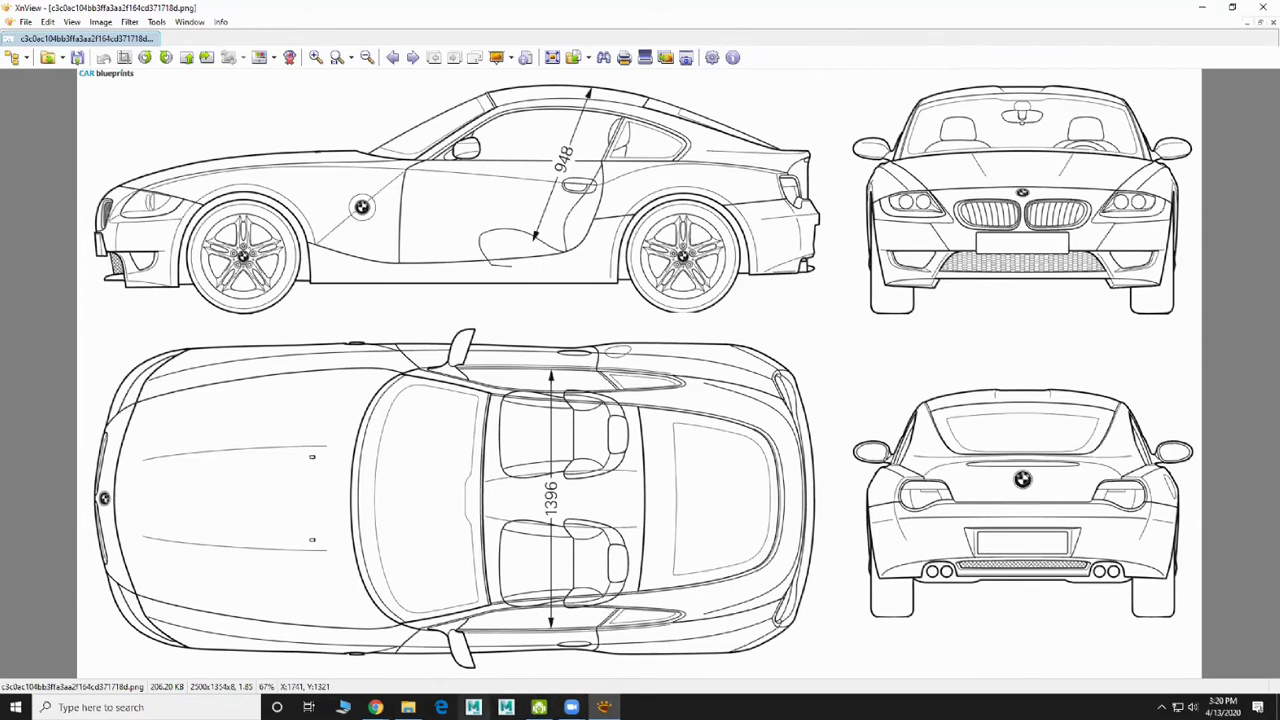
pyautogui.click(408, 707)
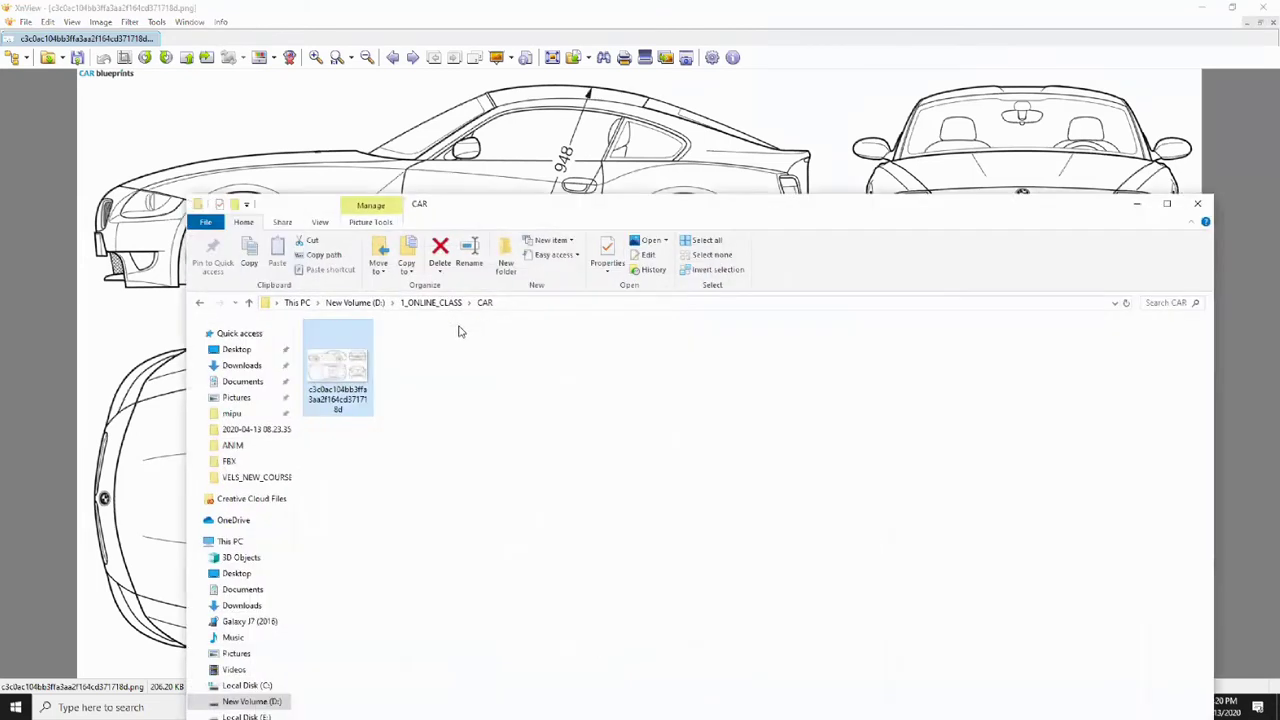
# Open the blueprint file in Adobe Photoshop CC 2017, then minimize Photoshop
pyautogui.rightClick(334, 360)
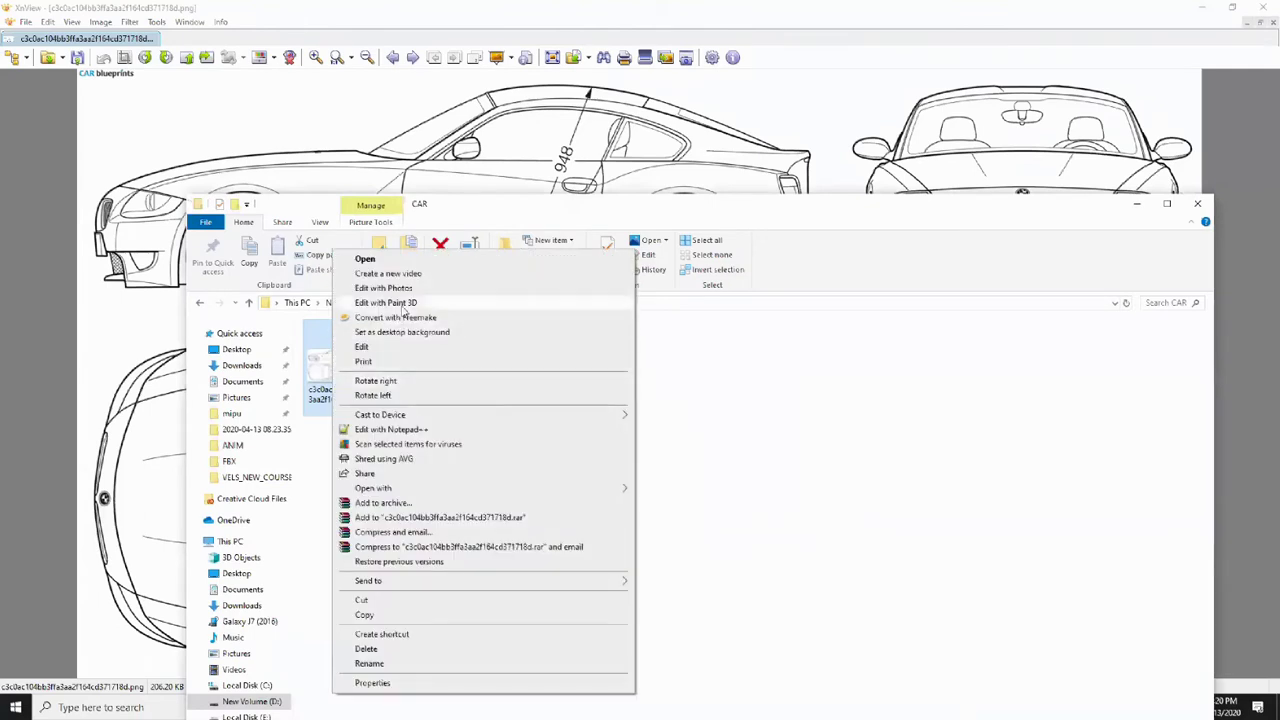
pyautogui.moveTo(418, 488)
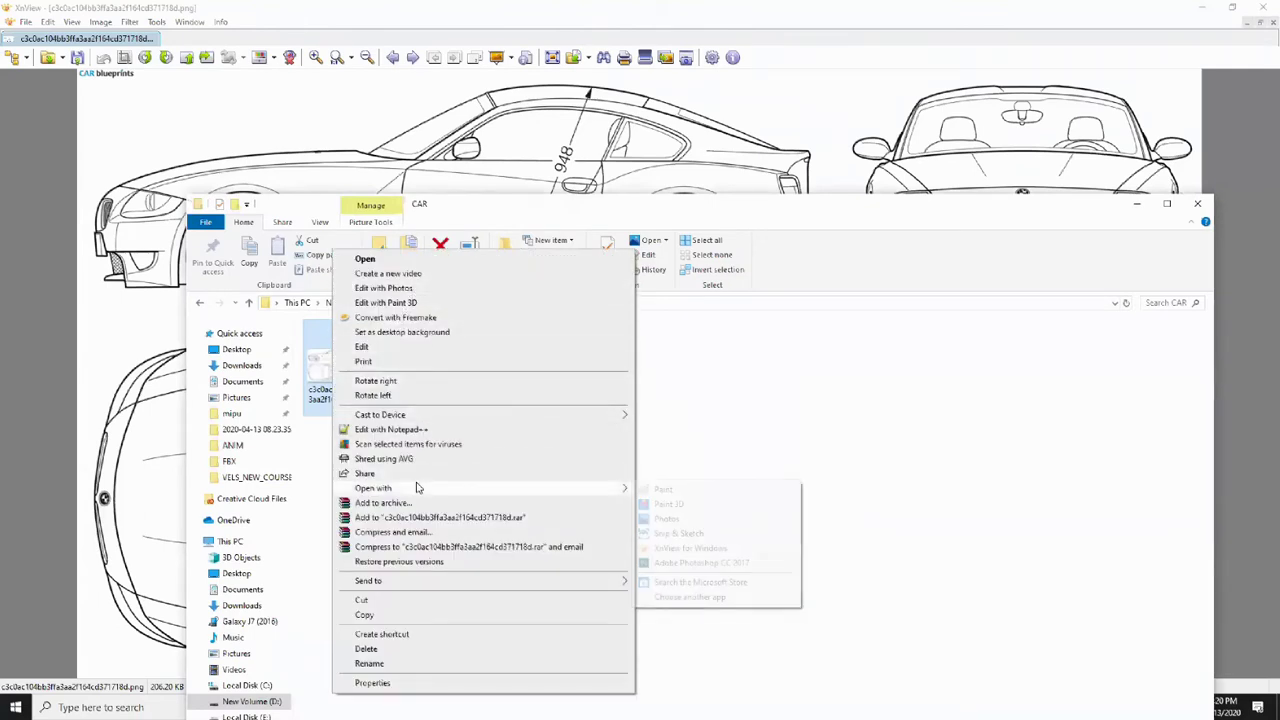
pyautogui.click(677, 563)
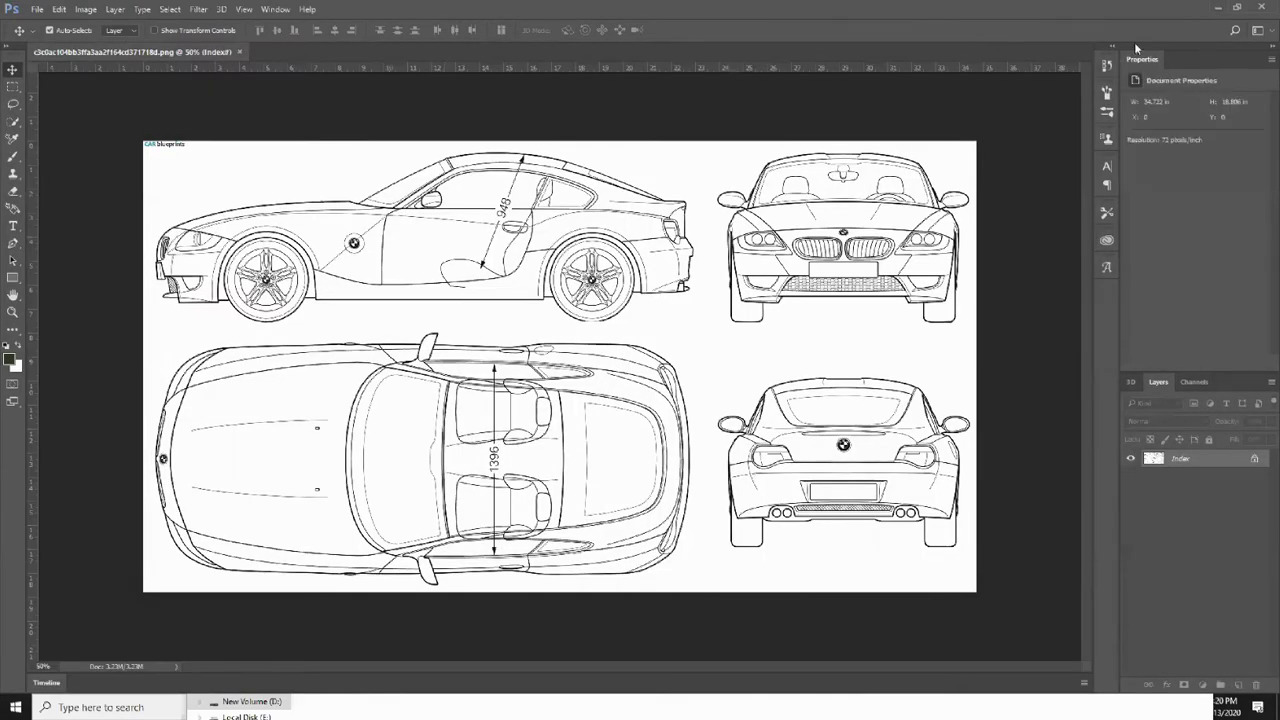
pyautogui.click(1217, 7)
# Minimize XnView, move the CAR folder window right, and bring WhatsApp Web forward
pyautogui.click(1206, 8)
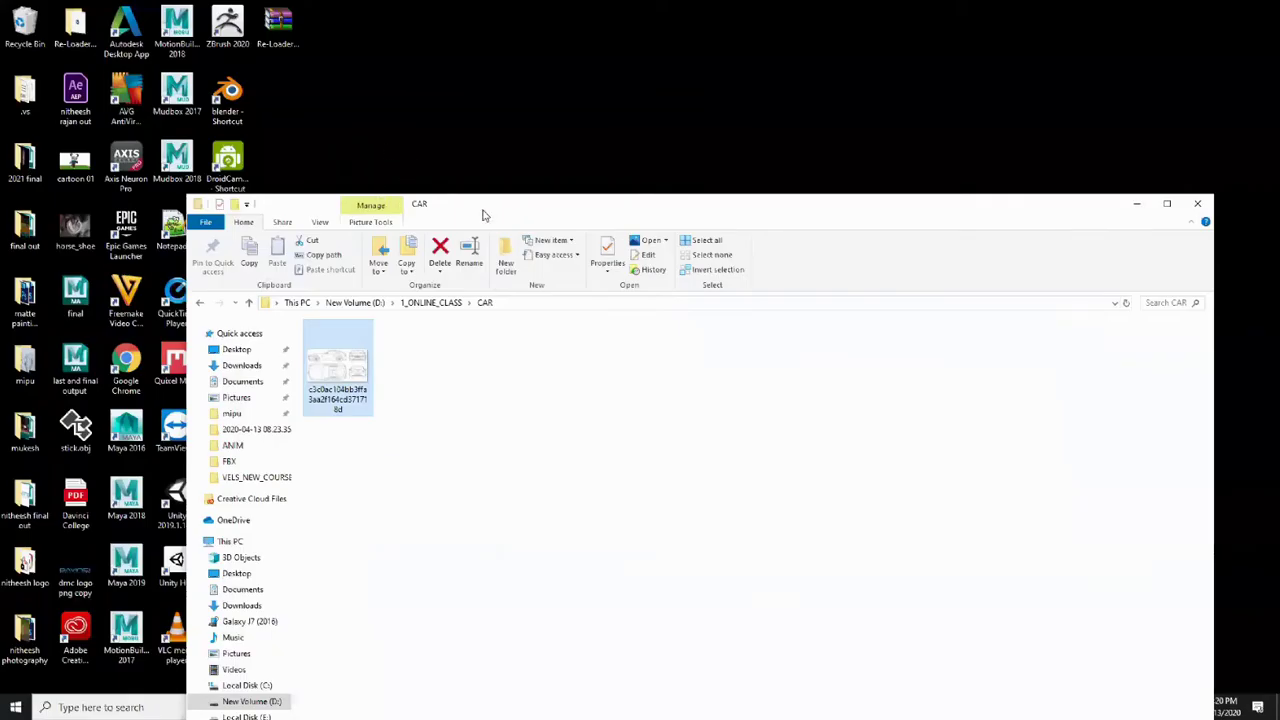
pyautogui.moveTo(483, 215); pyautogui.dragTo(695, 229)
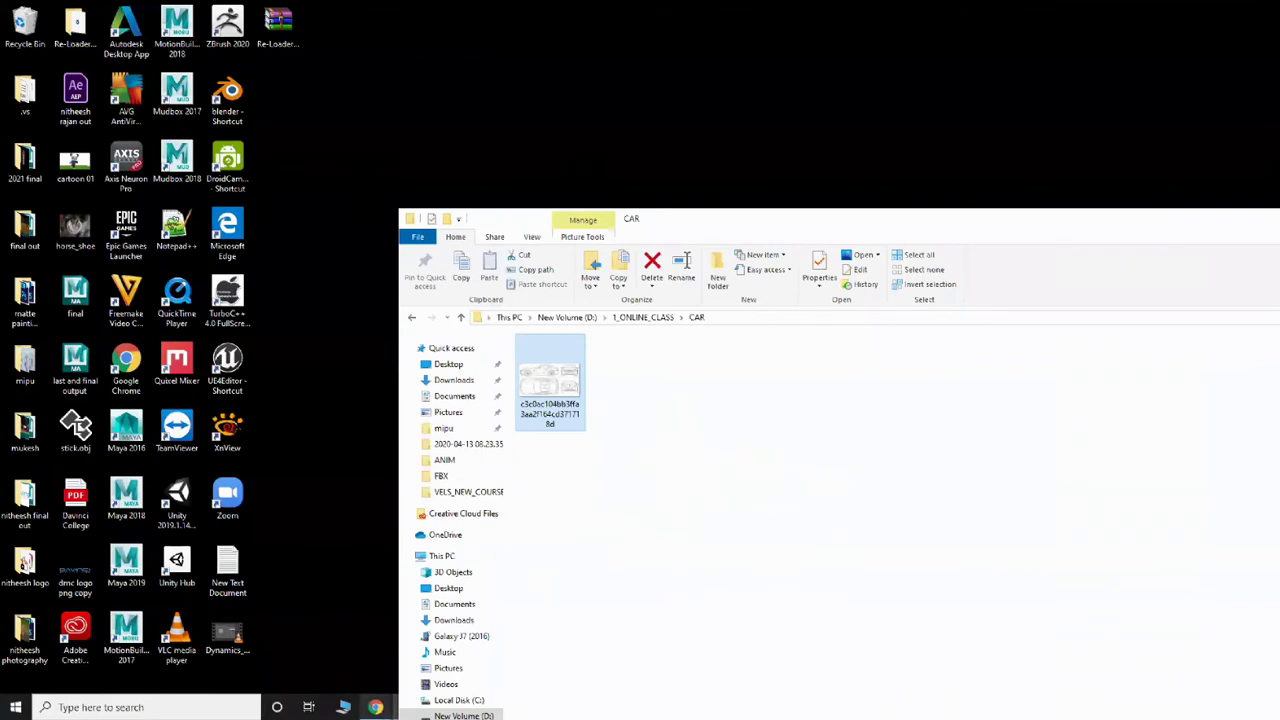
pyautogui.moveTo(375, 705)
pyautogui.click(330, 655)
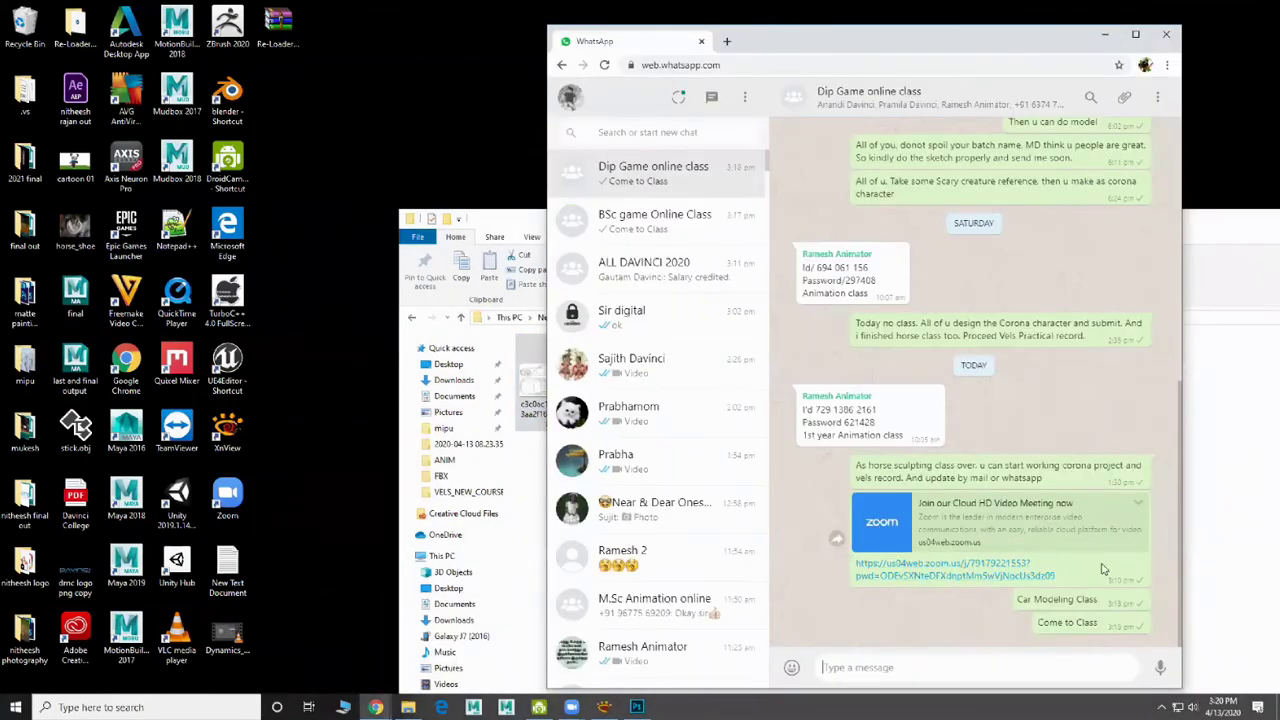
# Start forwarding the Zoom message, check ALL DAVINCI 2020, then return to BSc game Online Class
pyautogui.click(1137, 505)
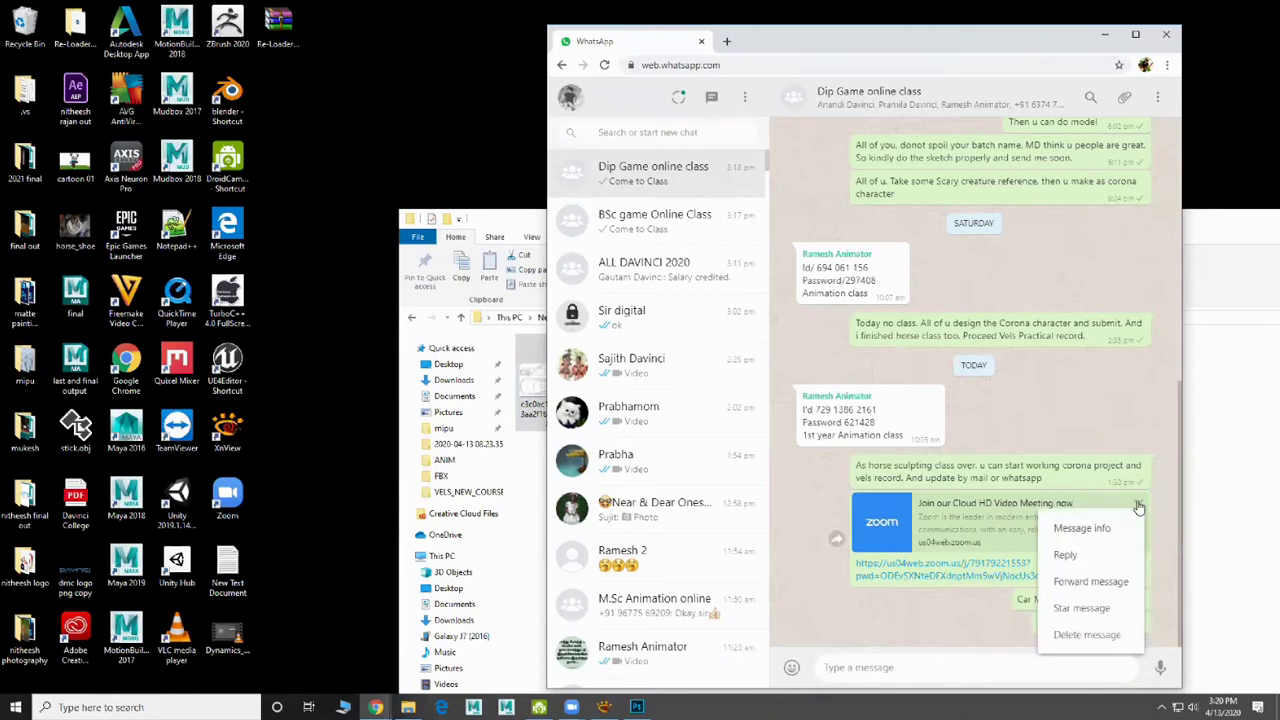
pyautogui.click(1075, 583)
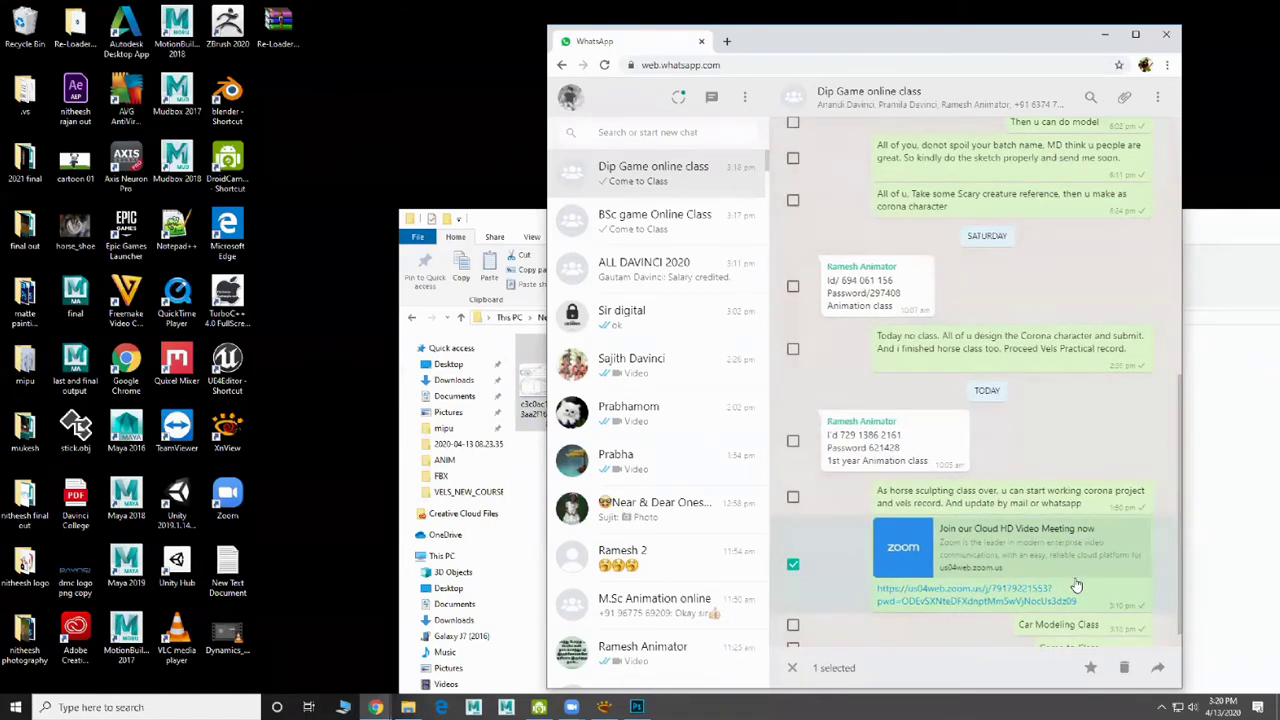
pyautogui.click(675, 270)
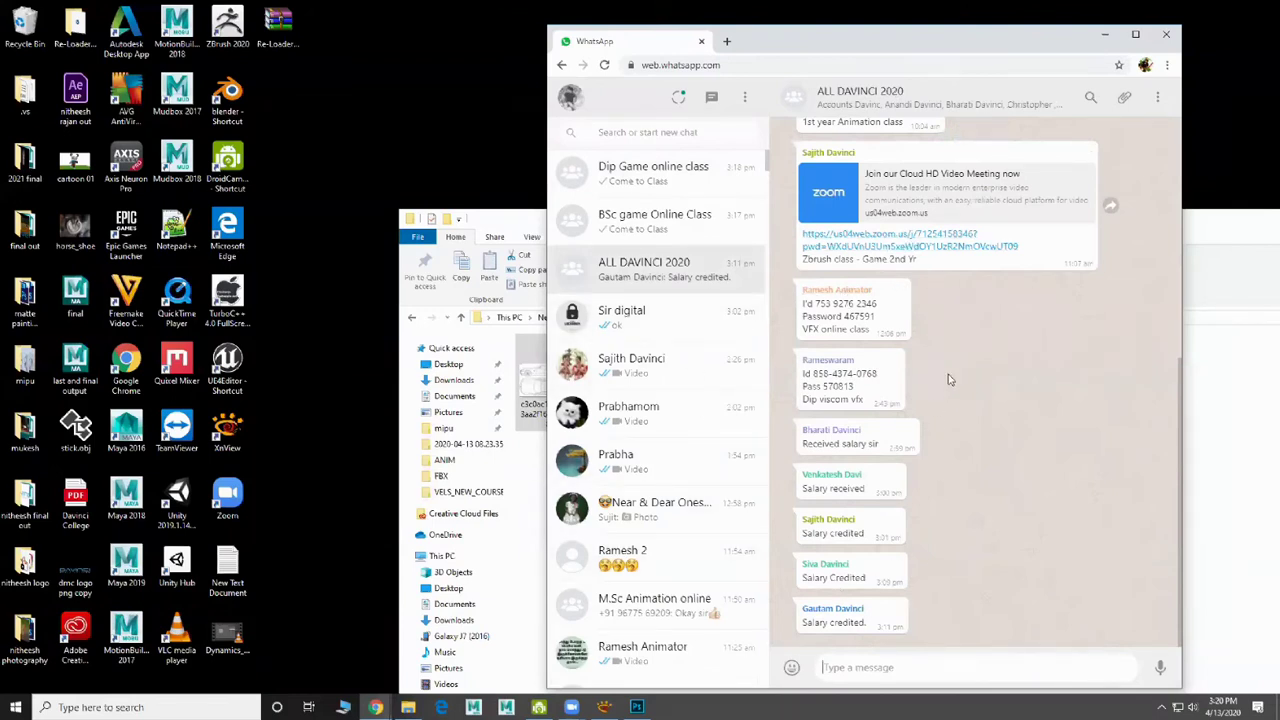
pyautogui.click(652, 226)
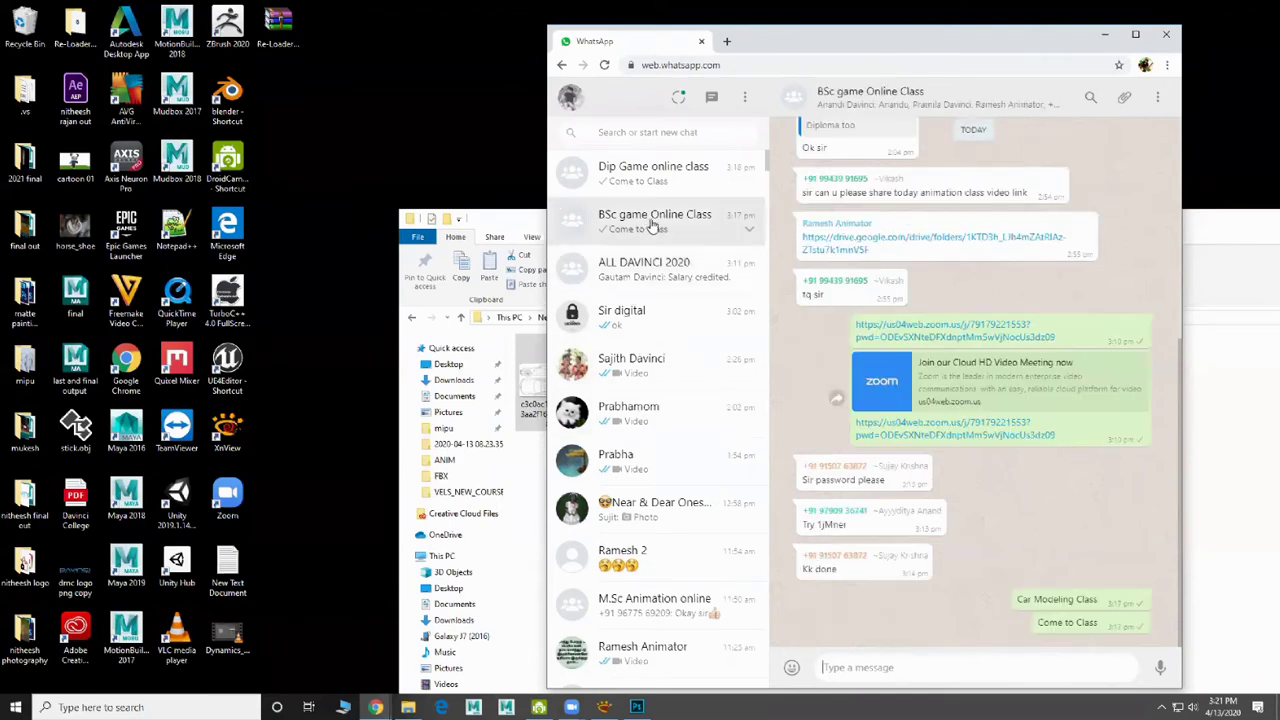
# Forward the Zoom meeting message to the ALL DAVINCI 2020 group and minimize the browser
pyautogui.click(1138, 363)
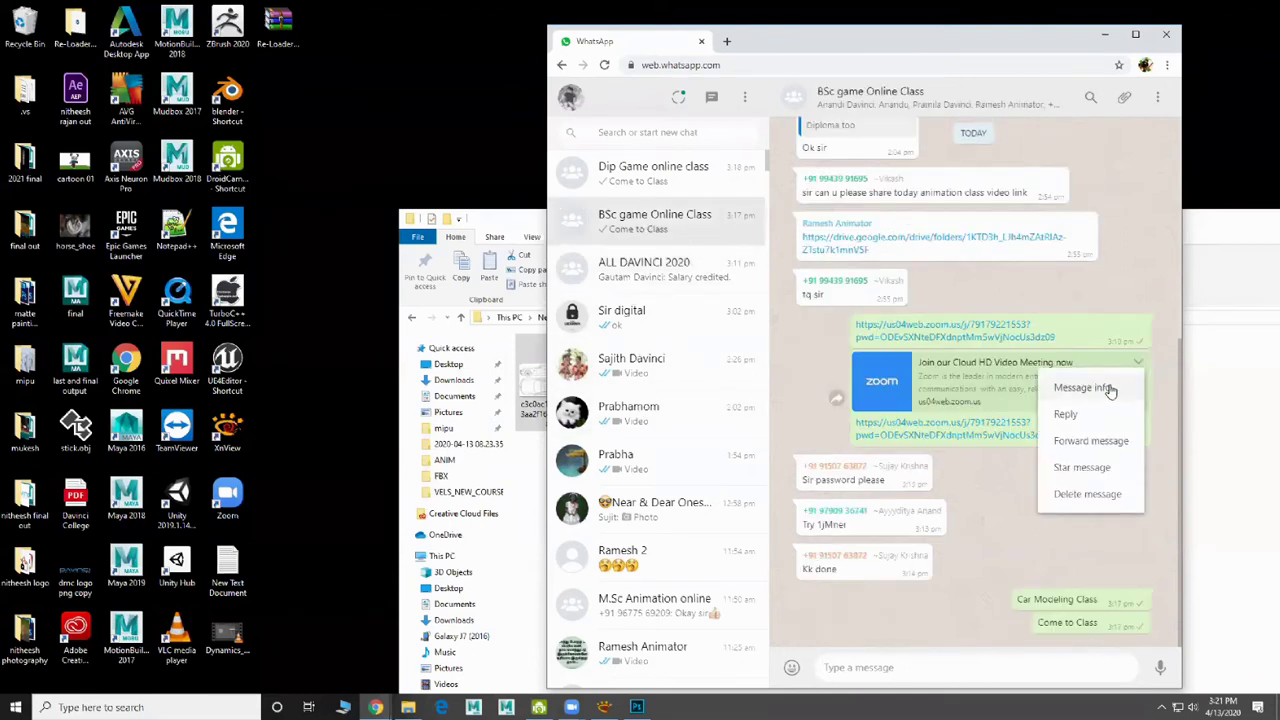
pyautogui.click(1075, 443)
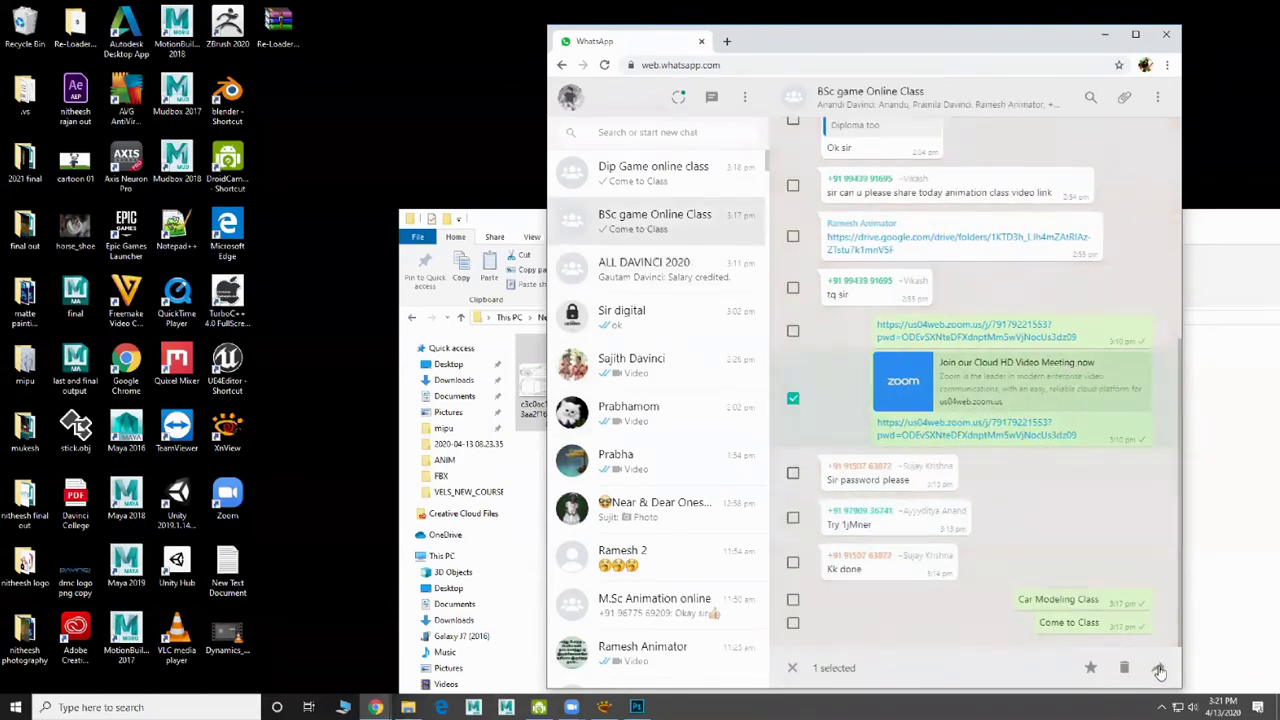
pyautogui.click(1160, 667)
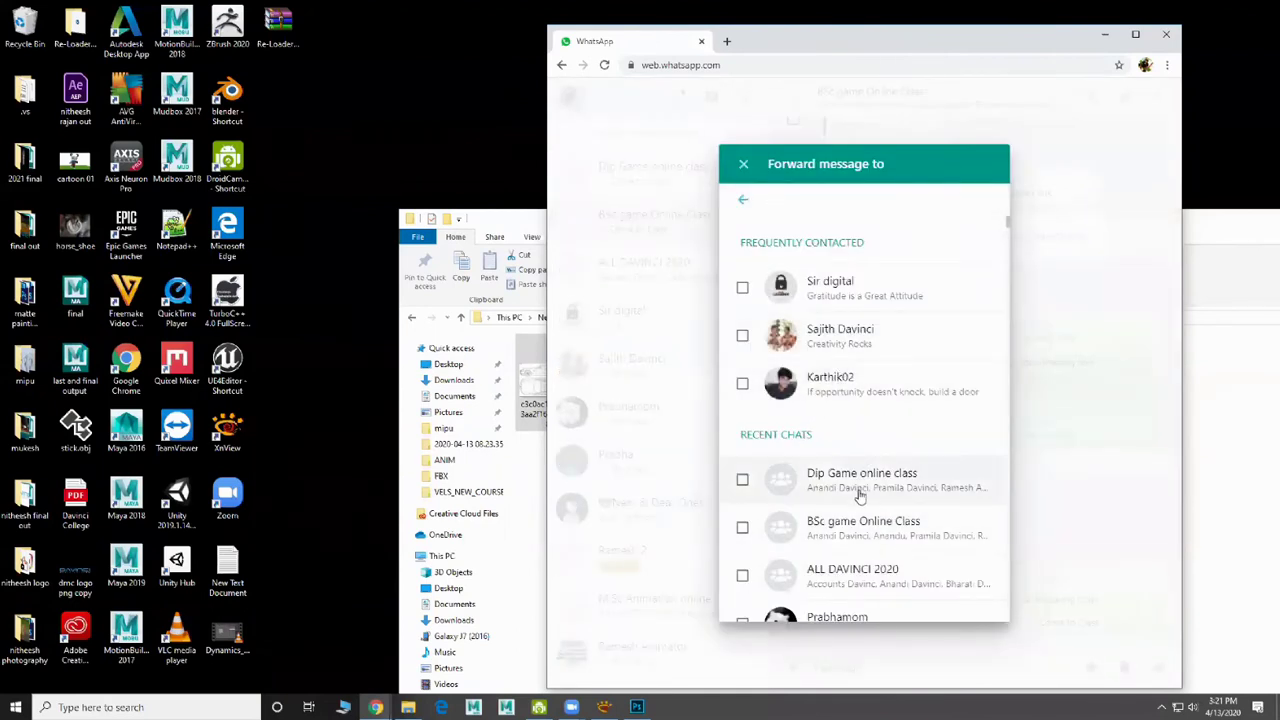
pyautogui.click(853, 576)
pyautogui.click(965, 582)
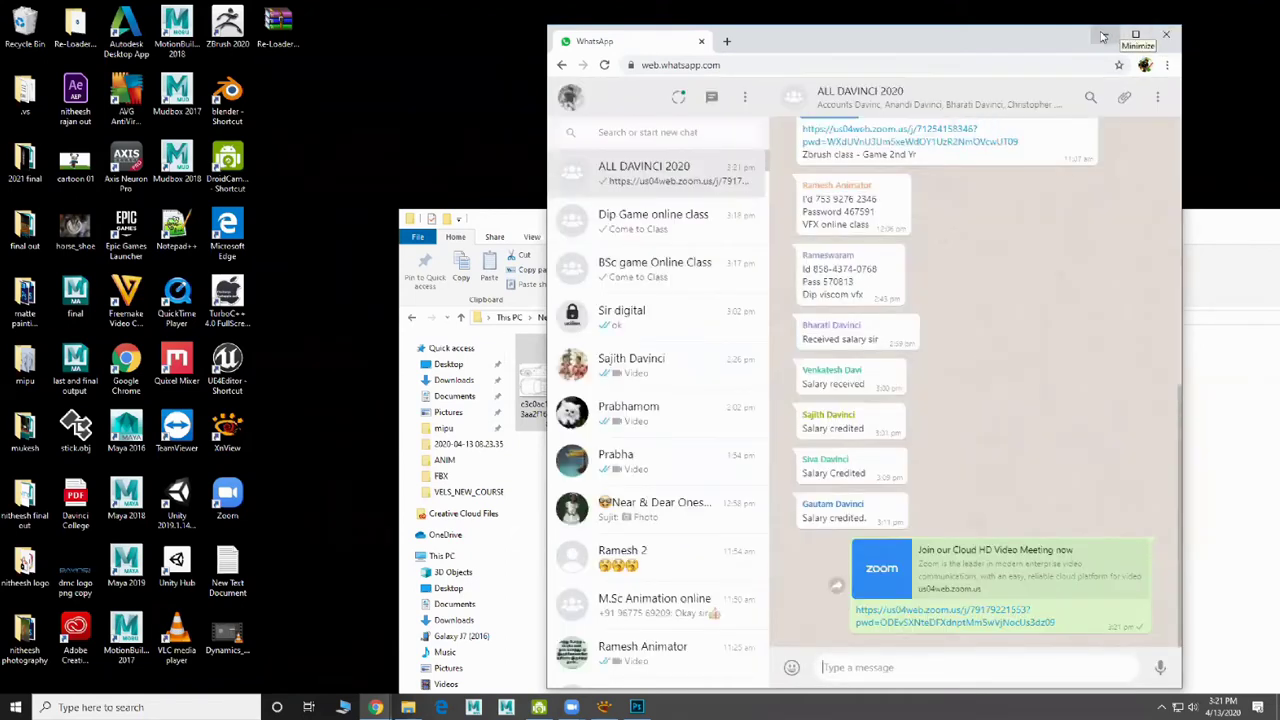
pyautogui.click(1104, 34)
# Move File Explorer aside and bring the Photoshop blueprint window forward
pyautogui.moveTo(876, 230); pyautogui.dragTo(522, 152)
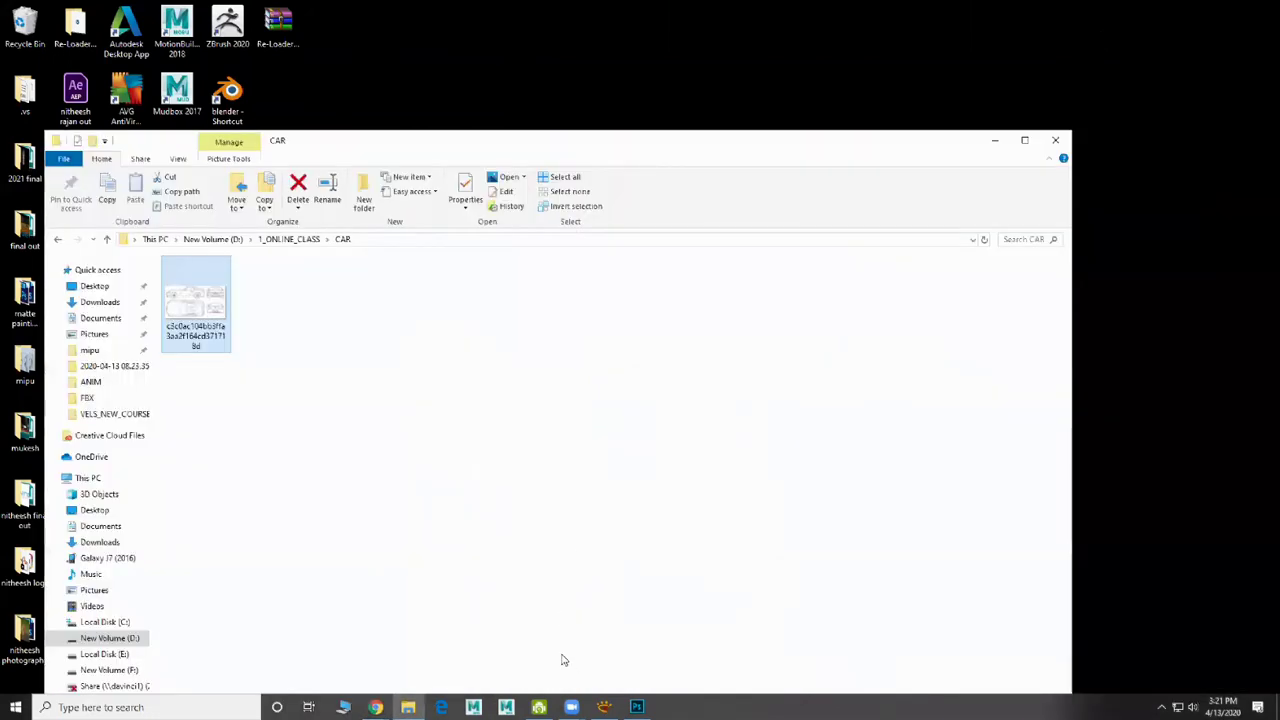
pyautogui.moveTo(636, 705)
pyautogui.click(637, 655)
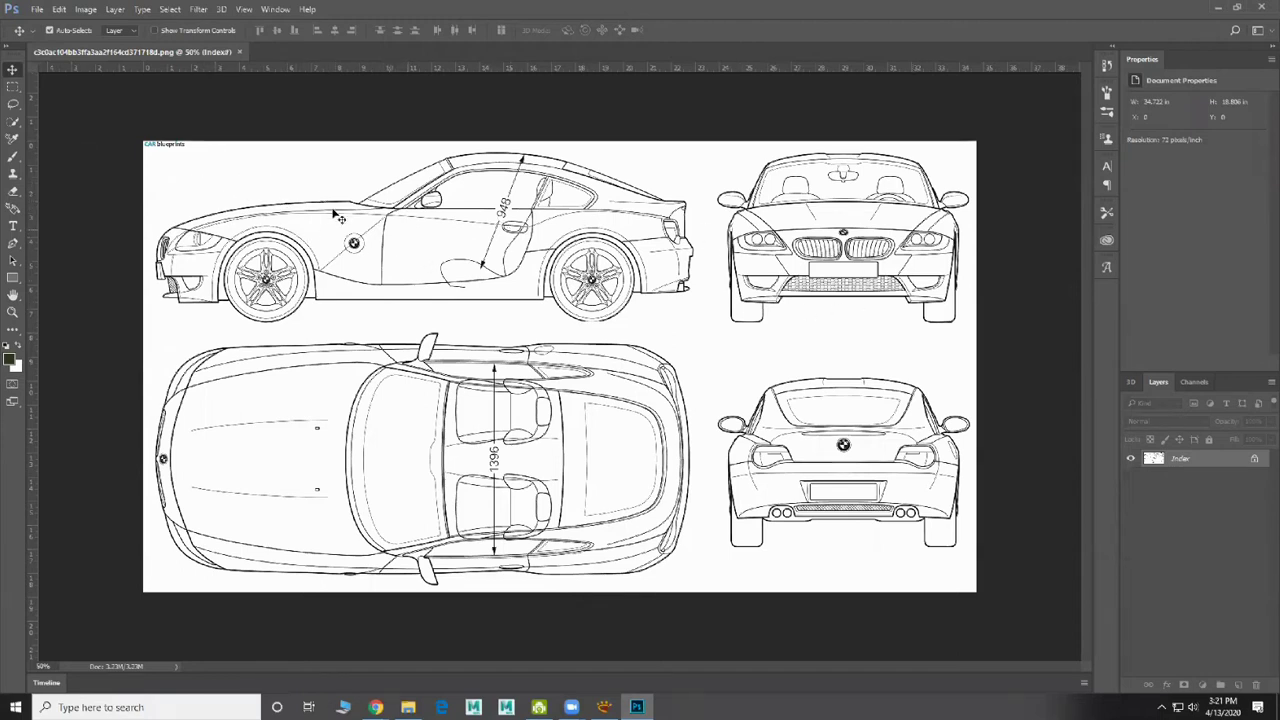
# With the Rectangular Marquee, test a selection around the top view, then set its Feather amount
pyautogui.click(13, 89)
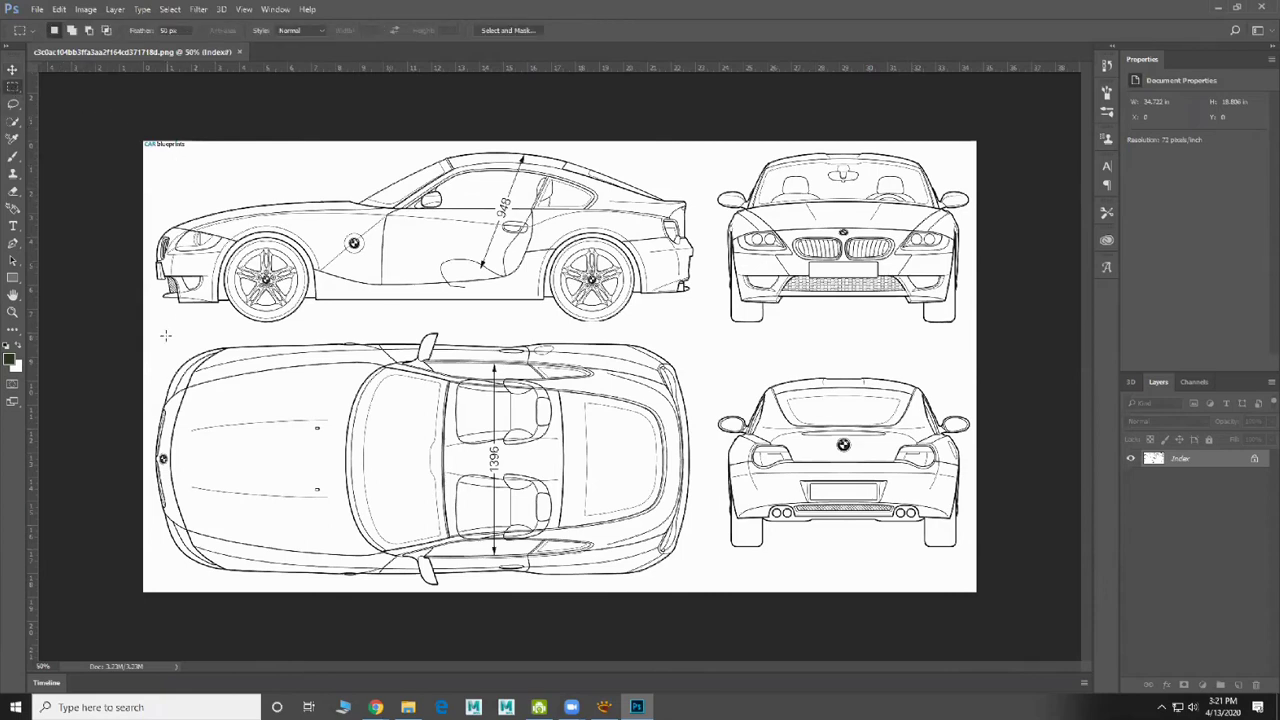
pyautogui.moveTo(146, 337); pyautogui.dragTo(474, 450)
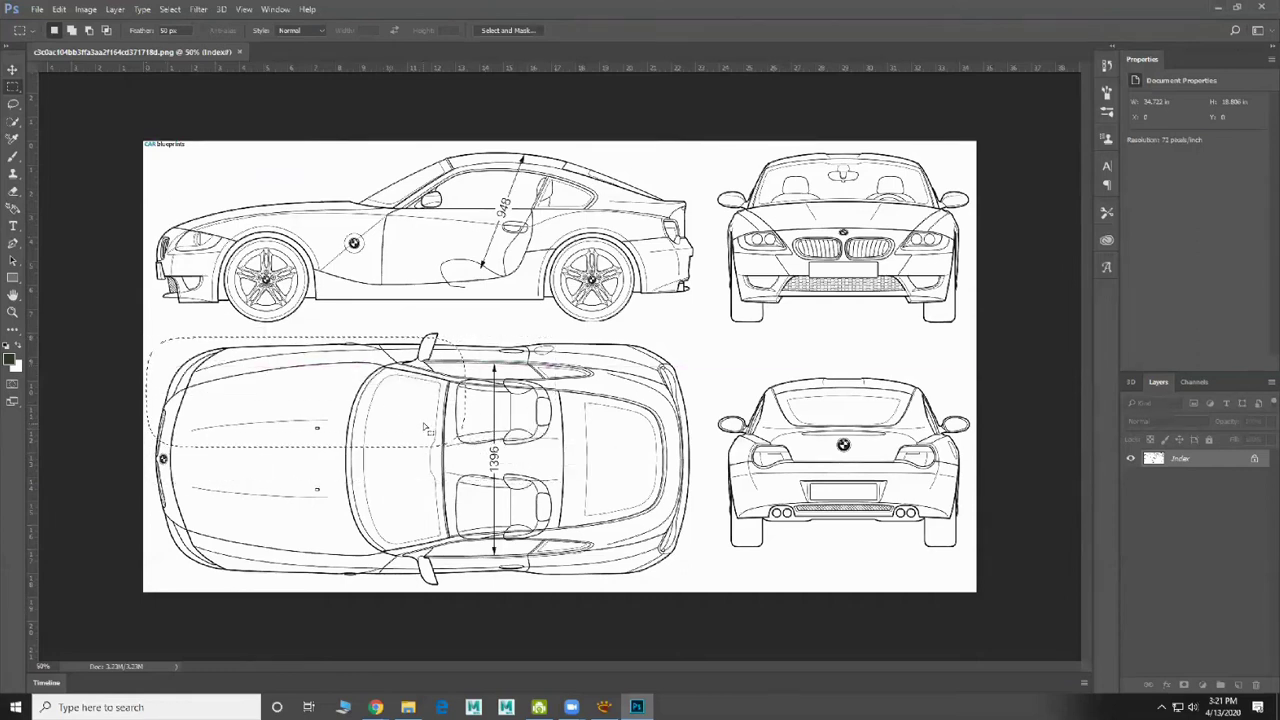
pyautogui.hotkey('ctrl', 'd')
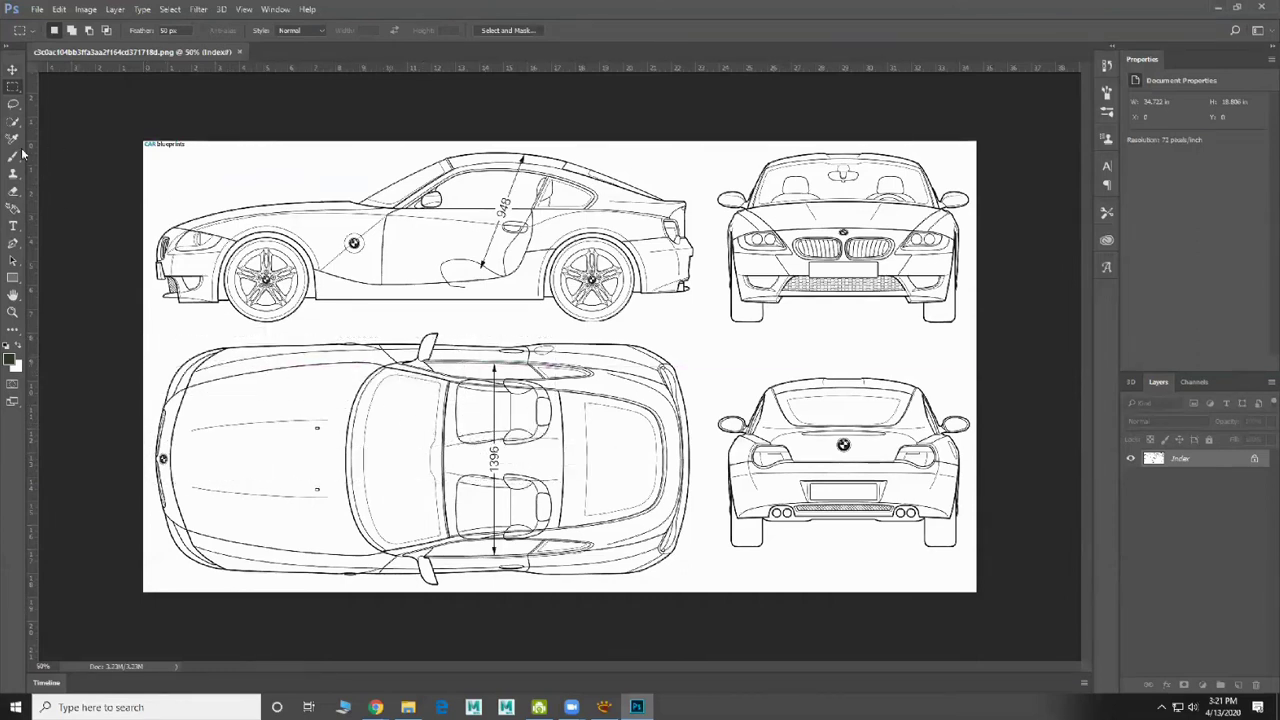
pyautogui.rightClick(14, 88)
pyautogui.click(165, 31)
pyautogui.write('1')
pyautogui.press('Return')
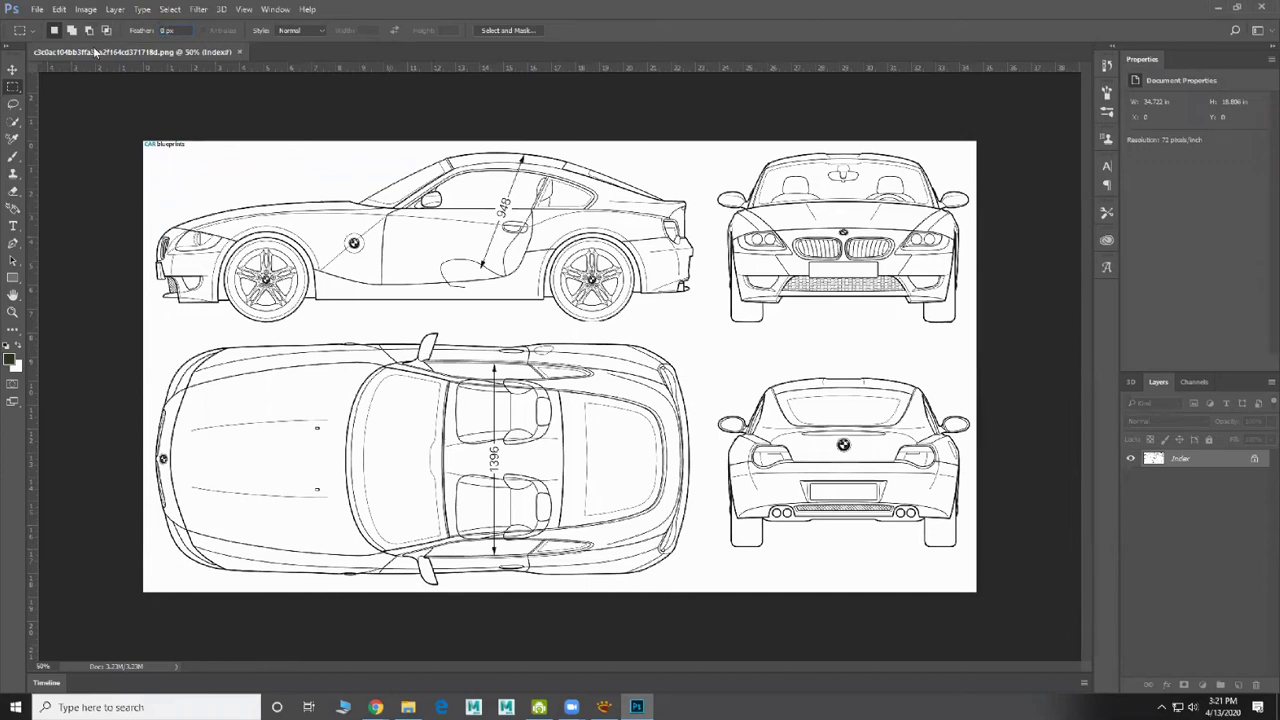
pyautogui.rightClick(16, 88)
pyautogui.moveTo(147, 337); pyautogui.dragTo(701, 588)
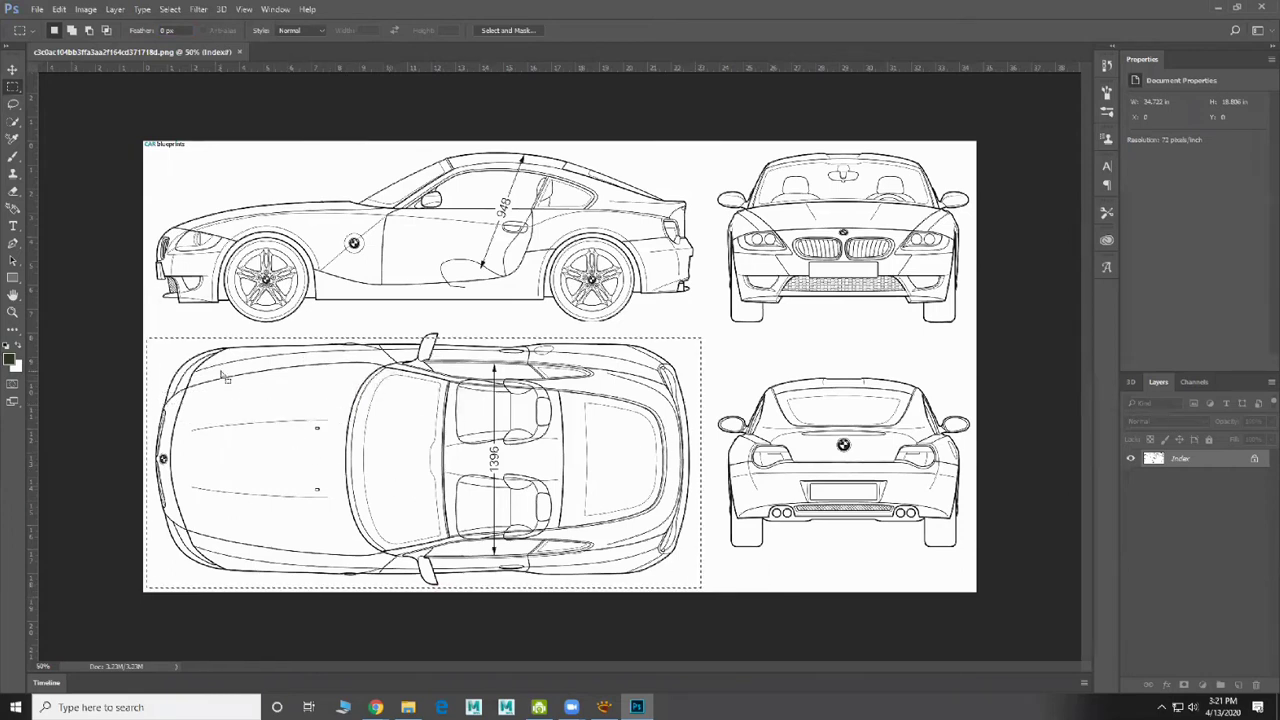
pyautogui.click(159, 327)
pyautogui.moveTo(143, 319); pyautogui.dragTo(714, 592)
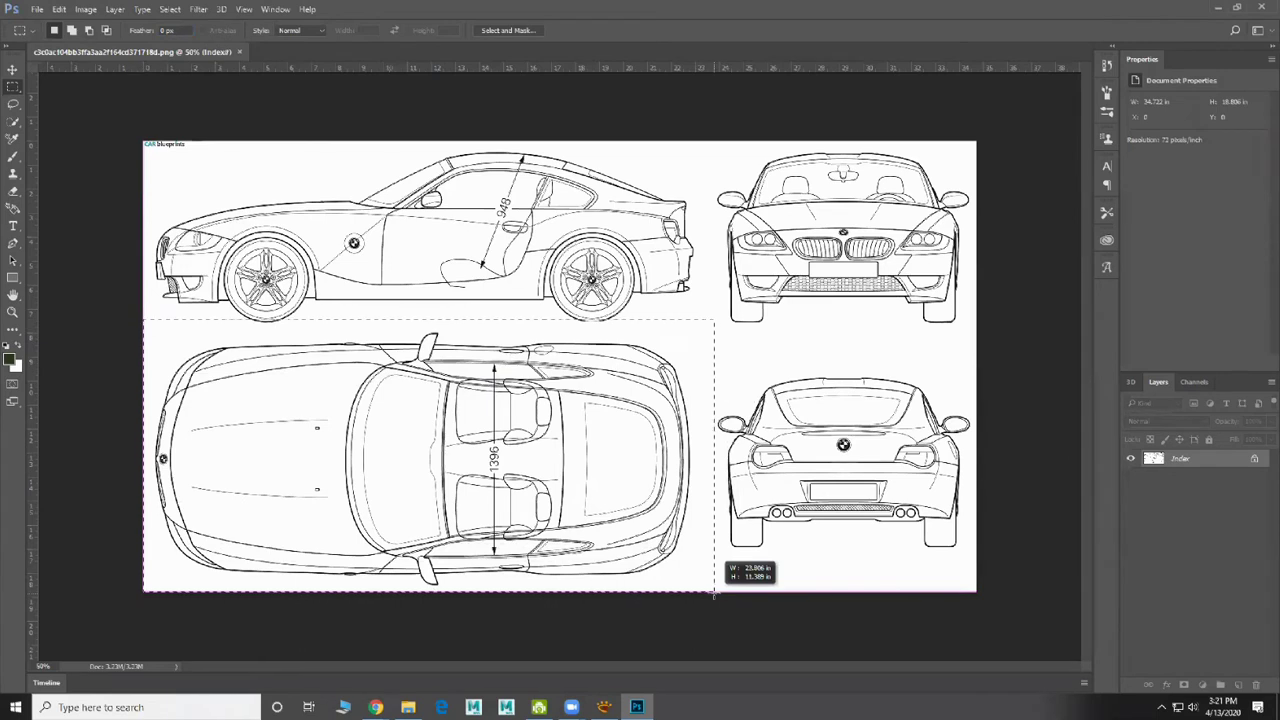
pyautogui.moveTo(714, 592); pyautogui.dragTo(714, 592)
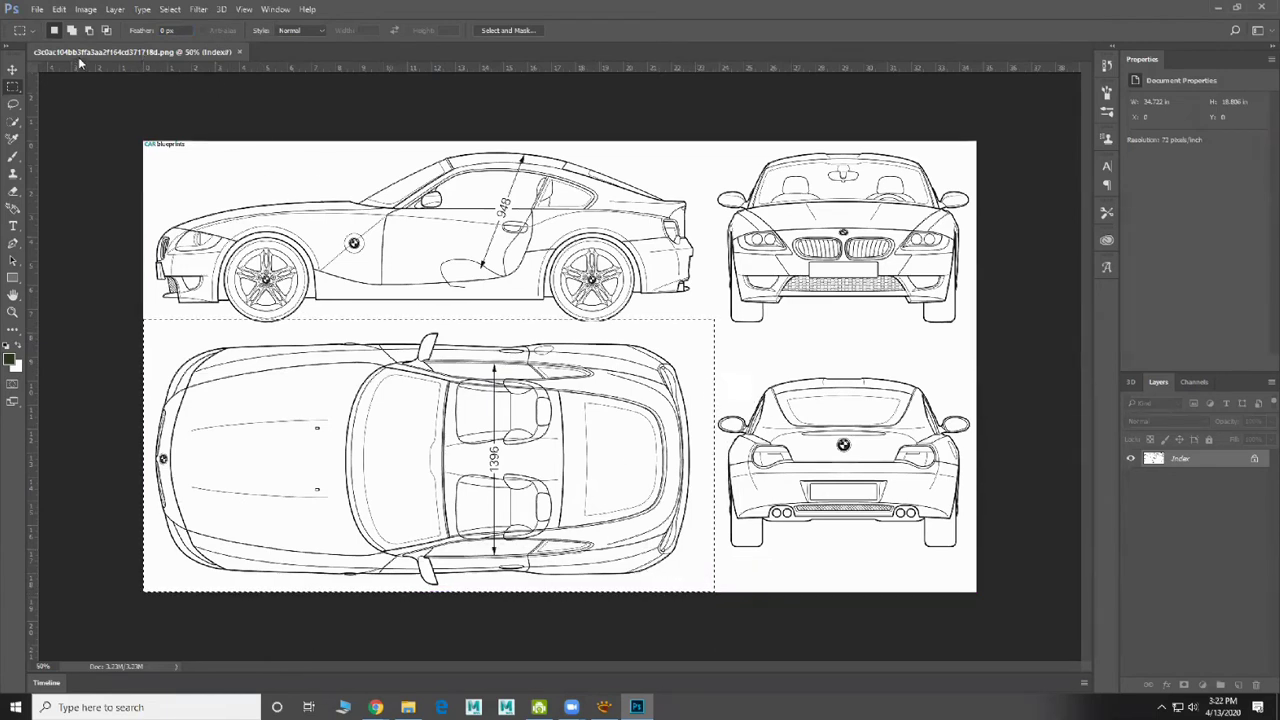
pyautogui.click(85, 9)
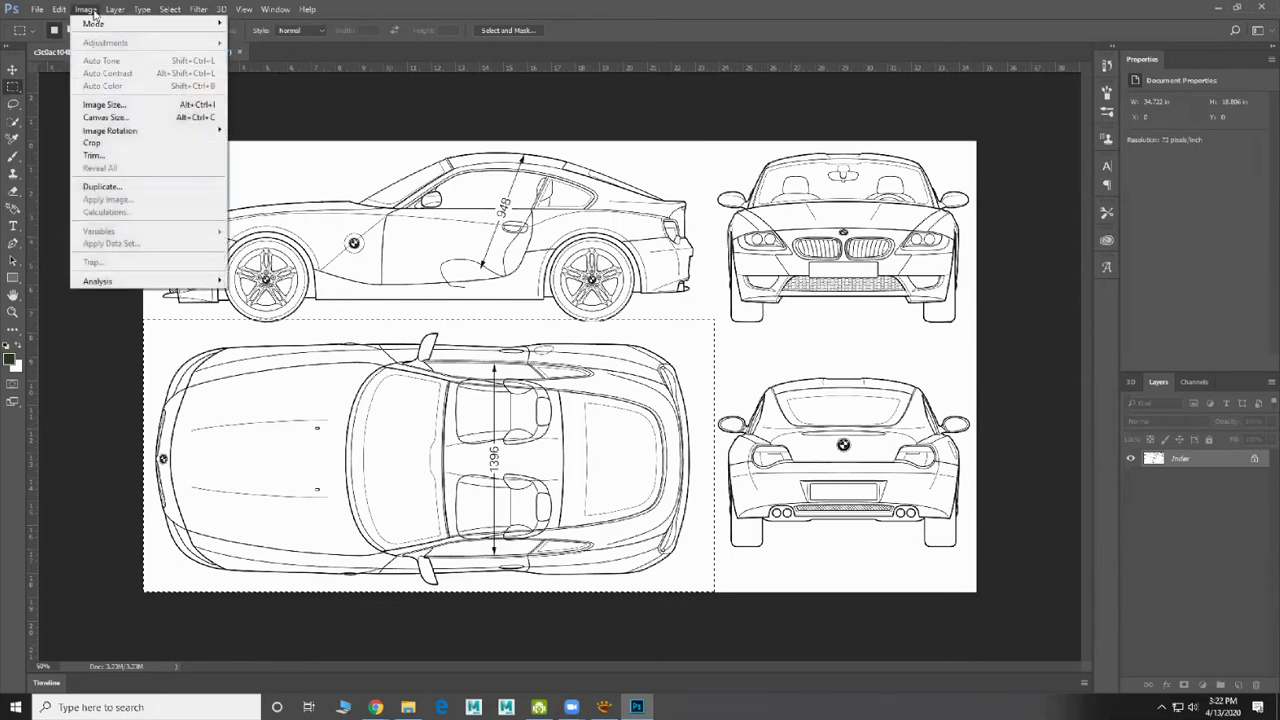
pyautogui.click(86, 10)
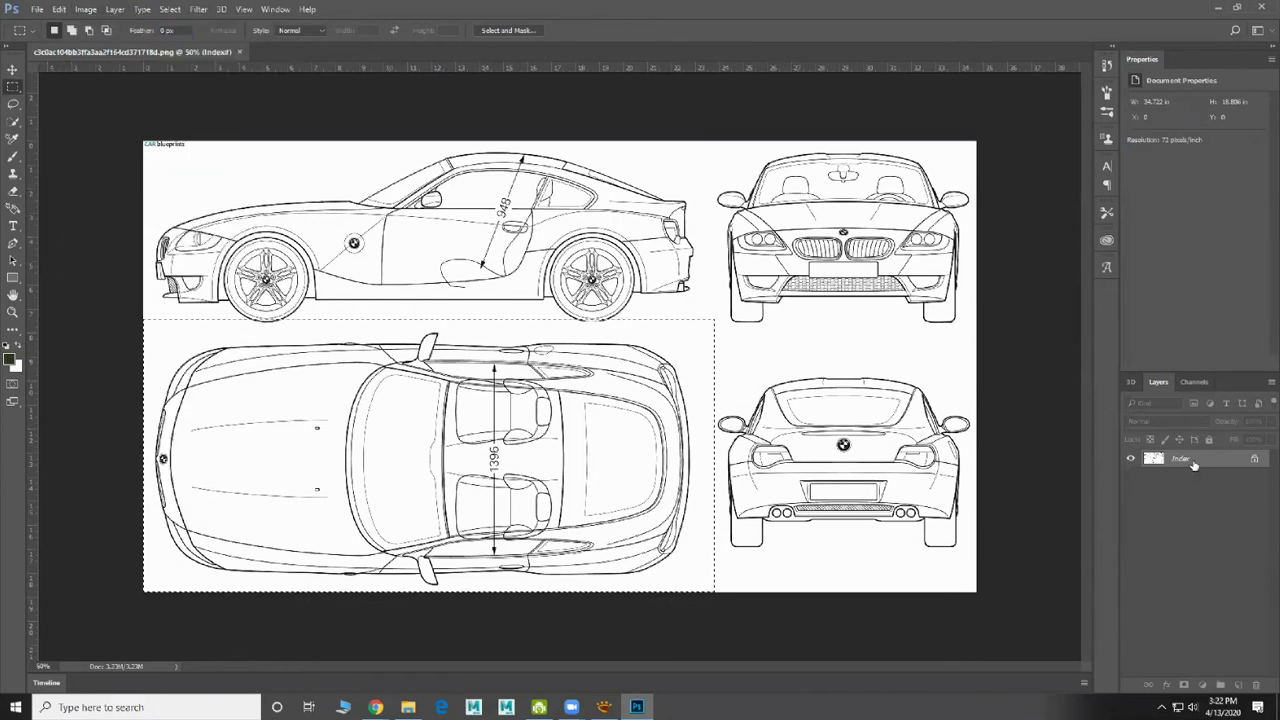
pyautogui.click(12, 70)
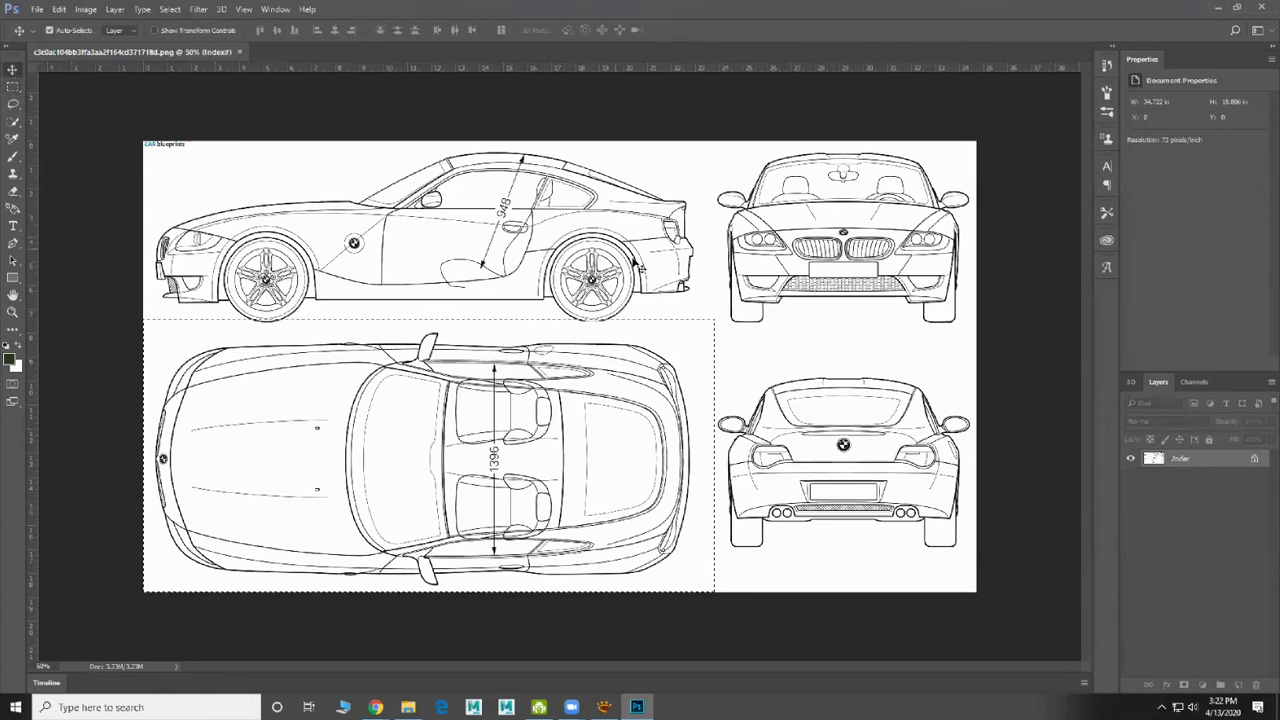
pyautogui.hotkey('ctrl', 'd')
# Convert the blueprint to RGB Color mode and unlock the Background as Layer 0
pyautogui.click(84, 10)
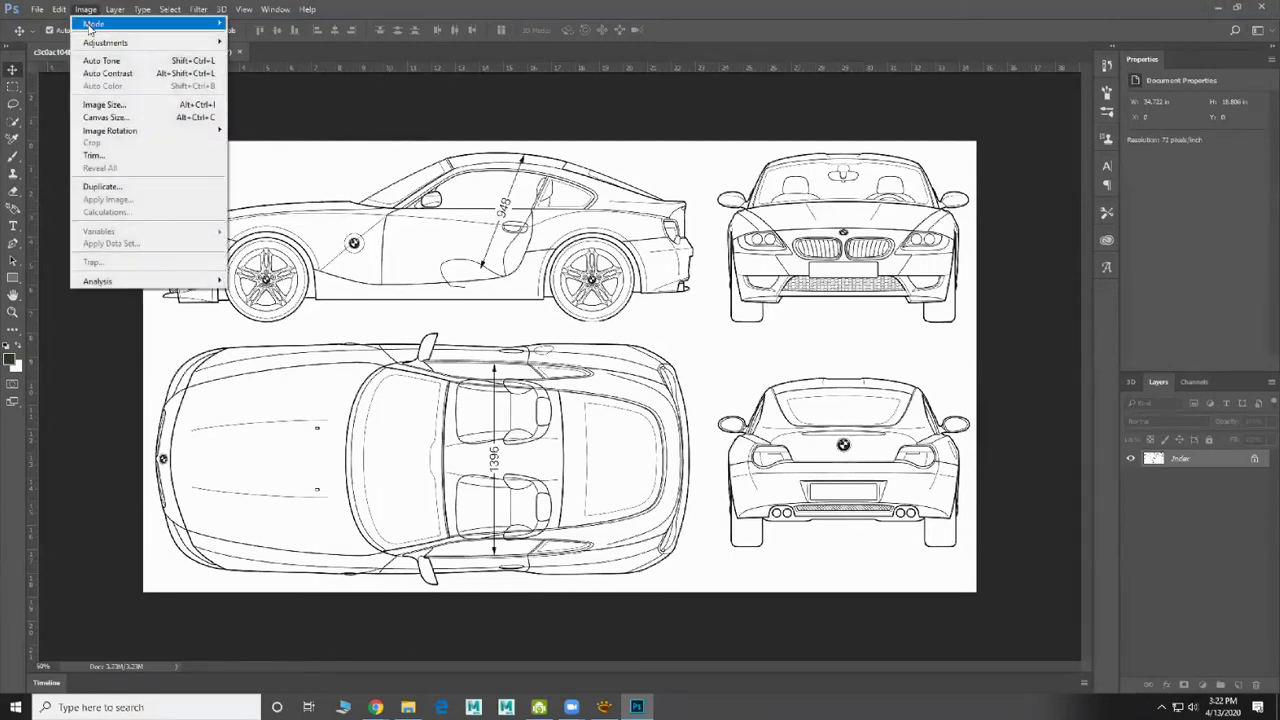
pyautogui.moveTo(89, 29)
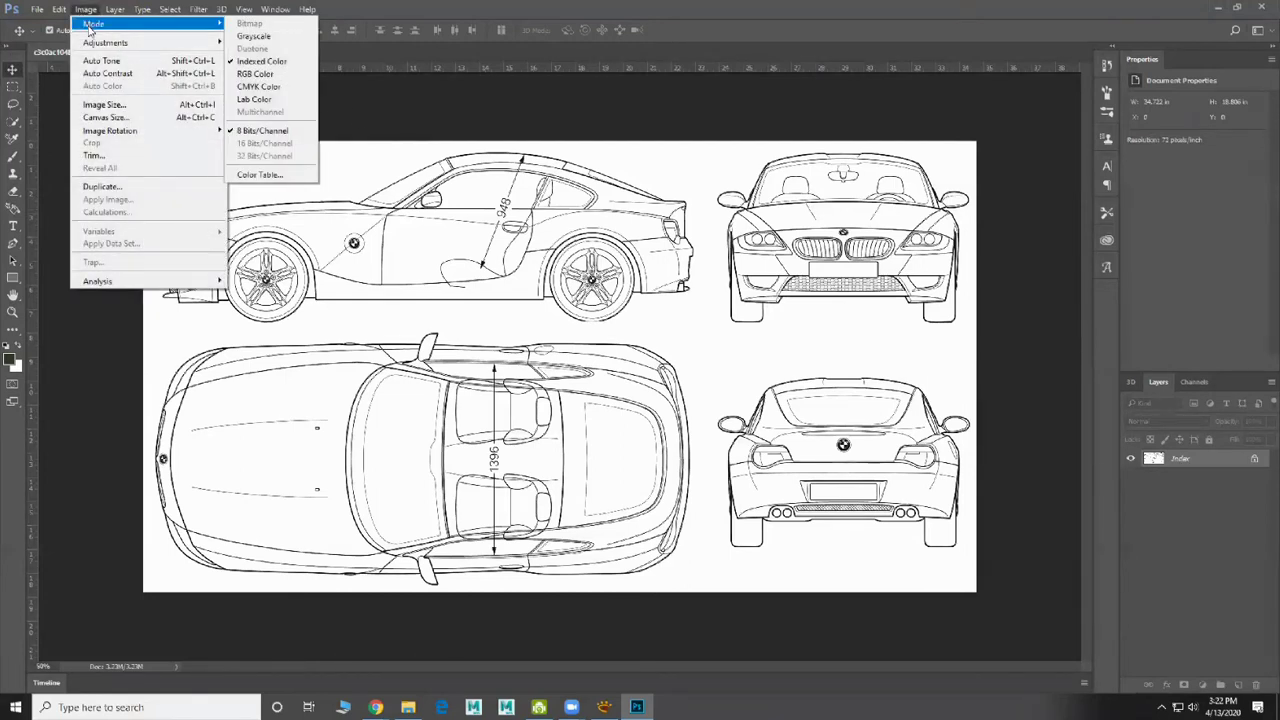
pyautogui.click(256, 74)
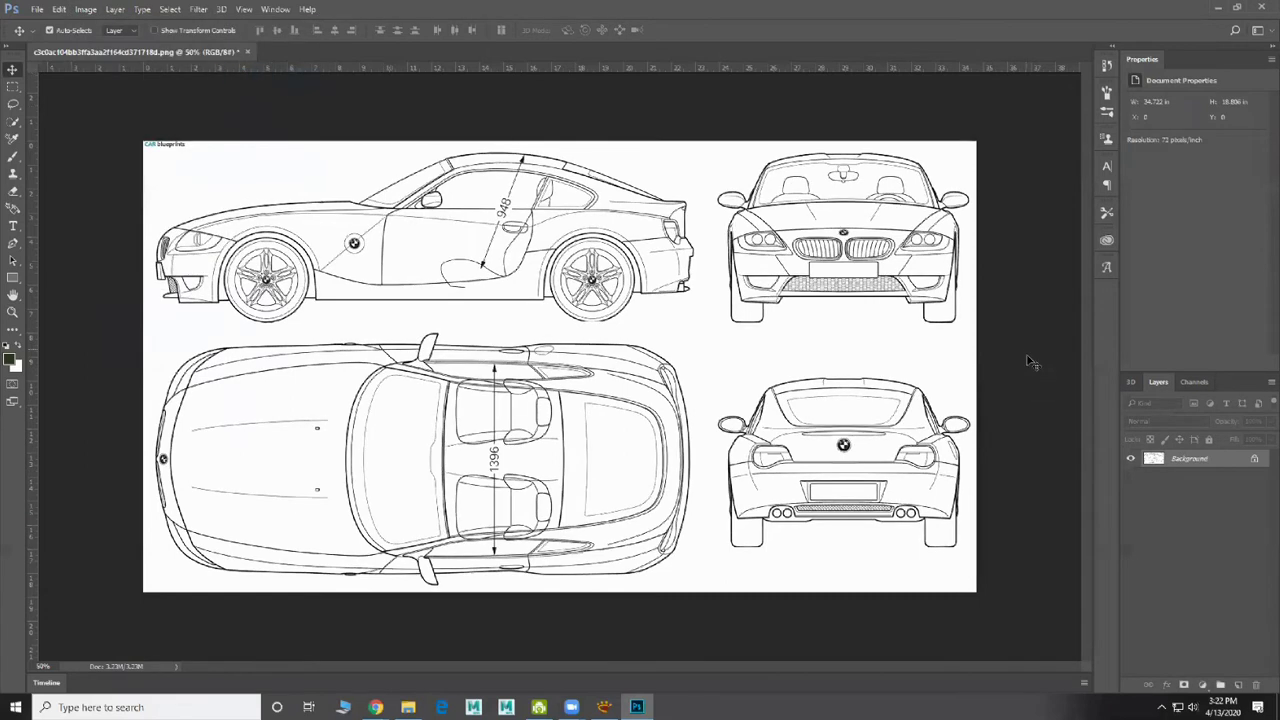
pyautogui.doubleClick(1192, 459)
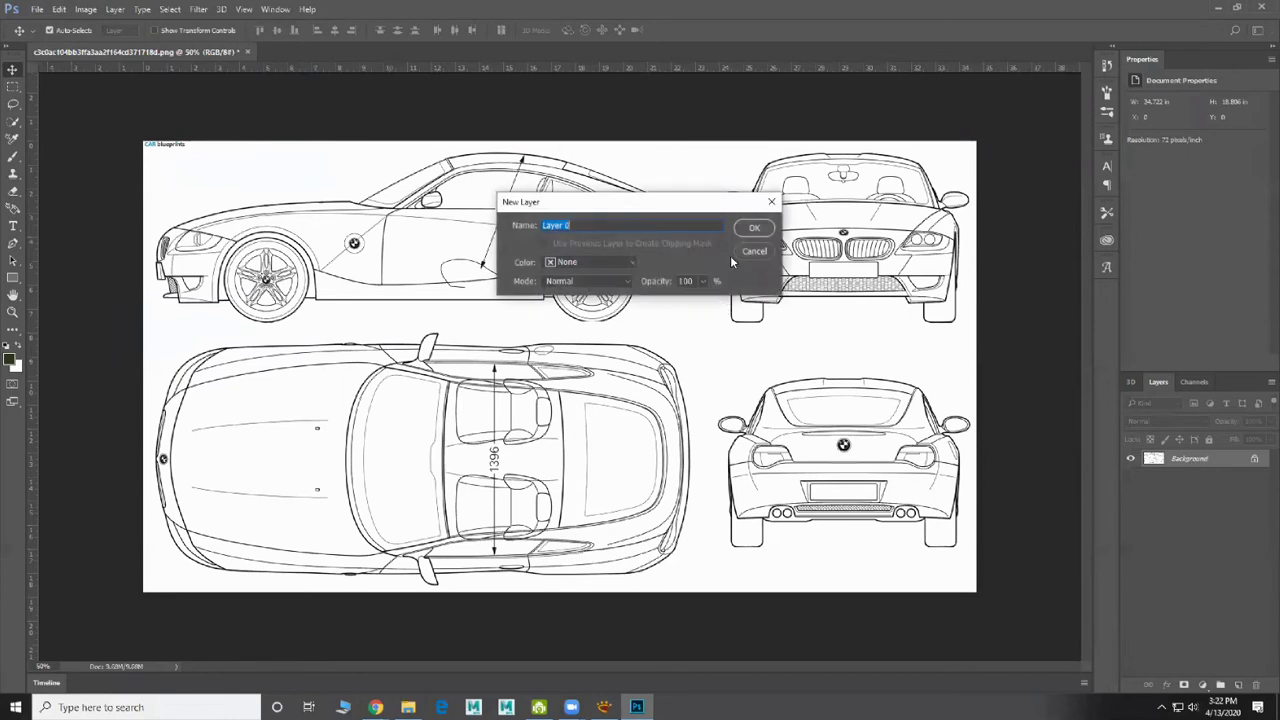
pyautogui.click(753, 229)
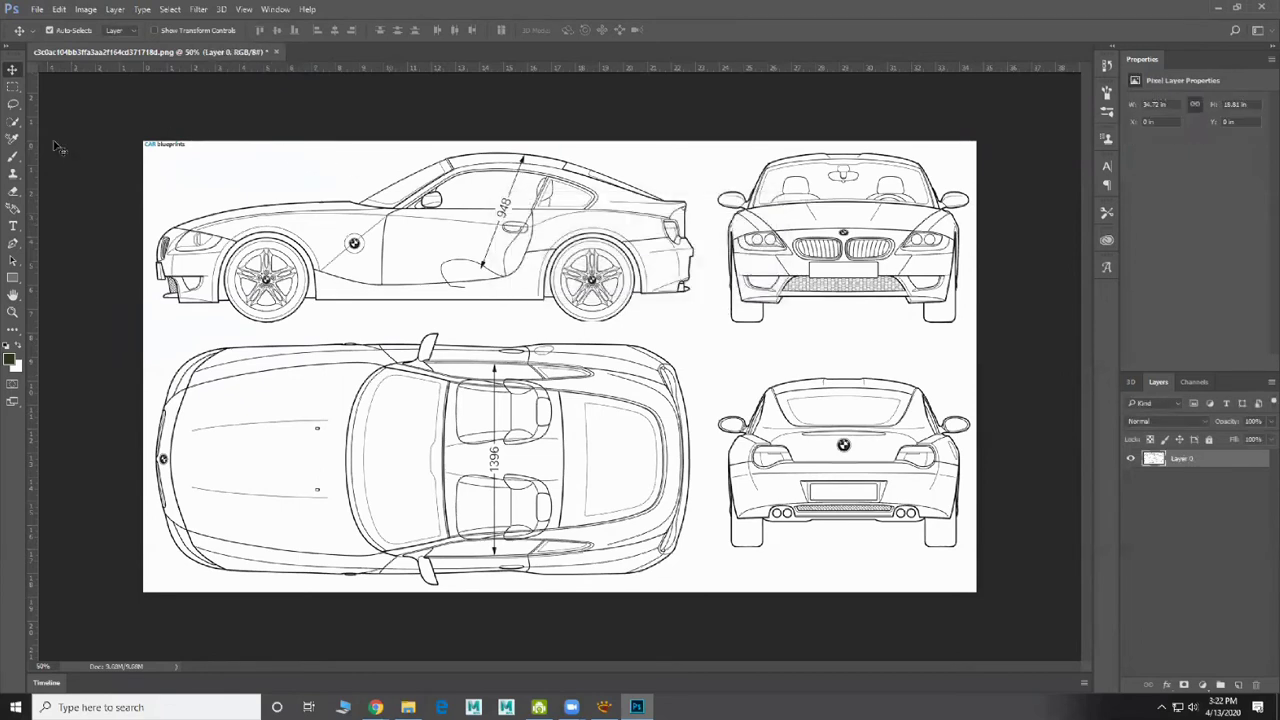
# Marquee the top-view car and crop the canvas to it
pyautogui.click(13, 87)
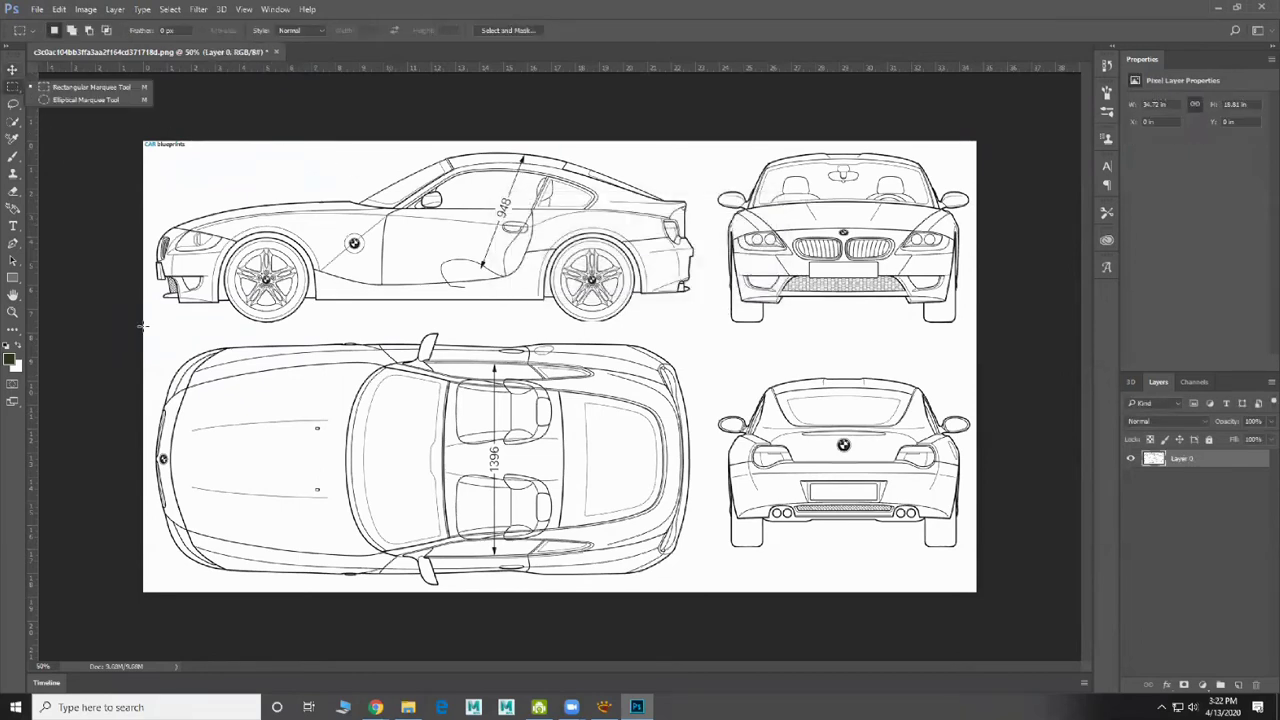
pyautogui.moveTo(143, 322); pyautogui.dragTo(704, 592)
pyautogui.click(78, 9)
pyautogui.click(94, 145)
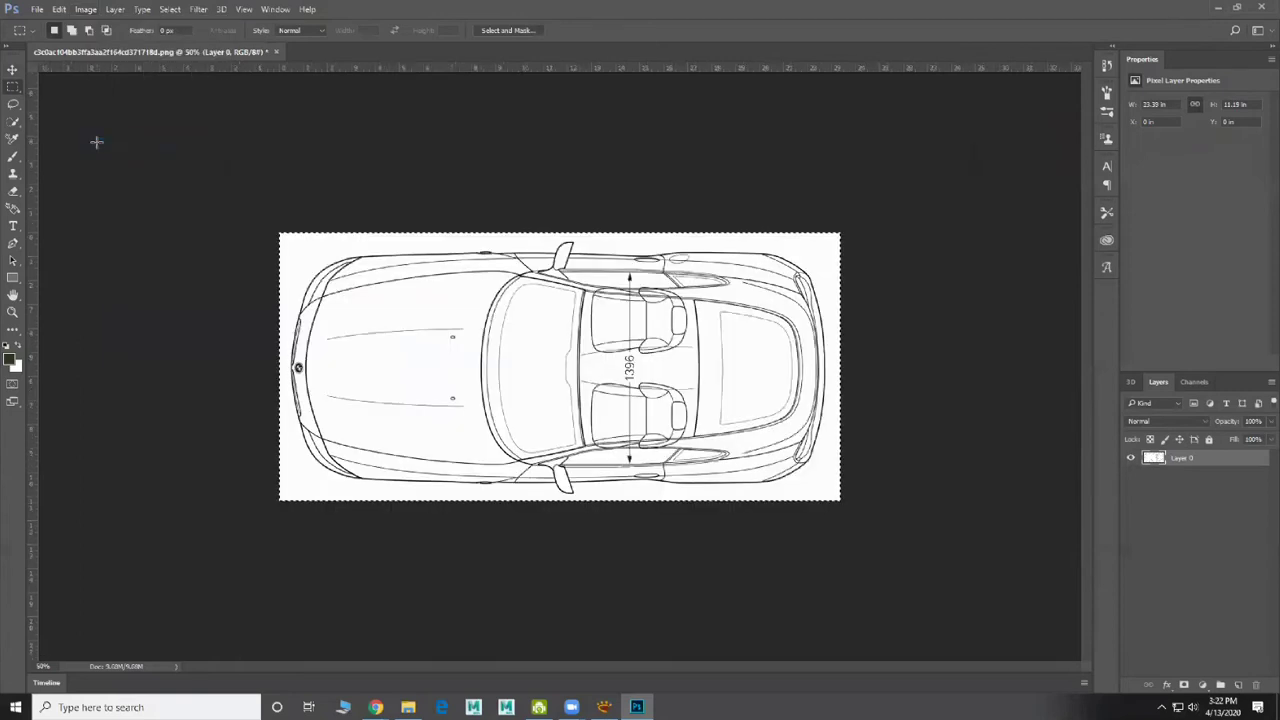
# Save the cropped top view as a JPEG named Top
pyautogui.click(35, 9)
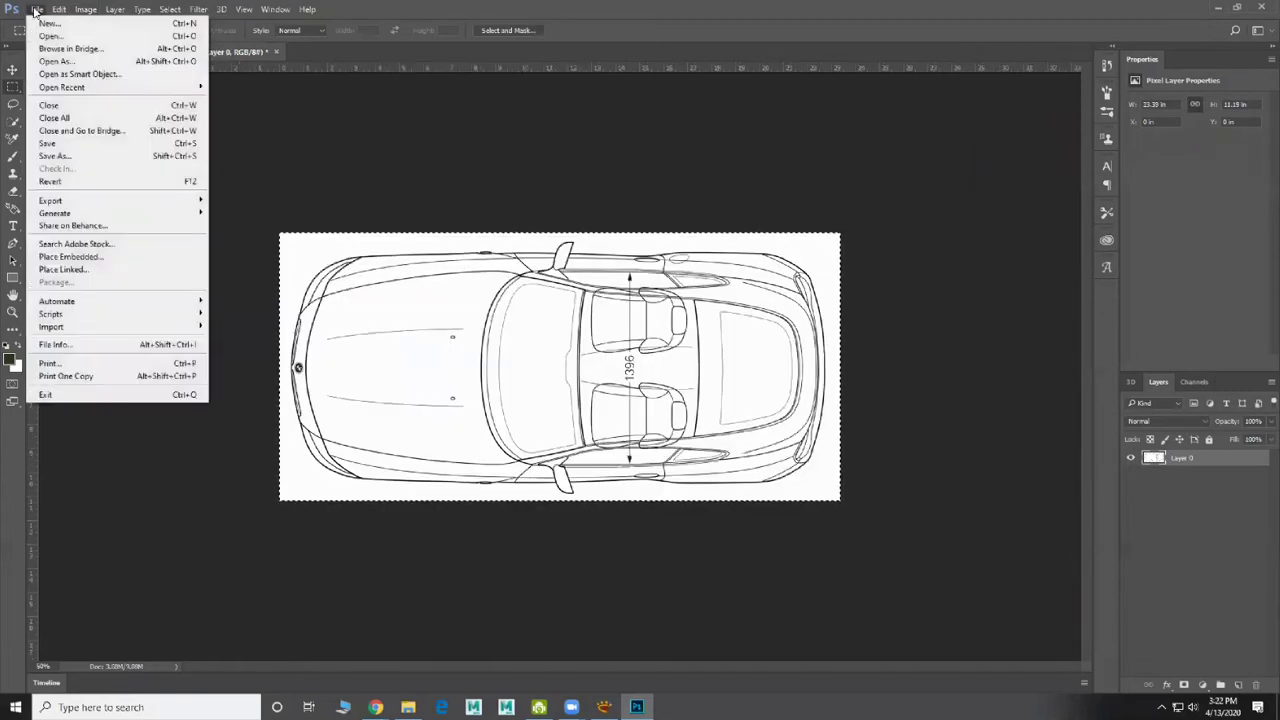
pyautogui.click(67, 156)
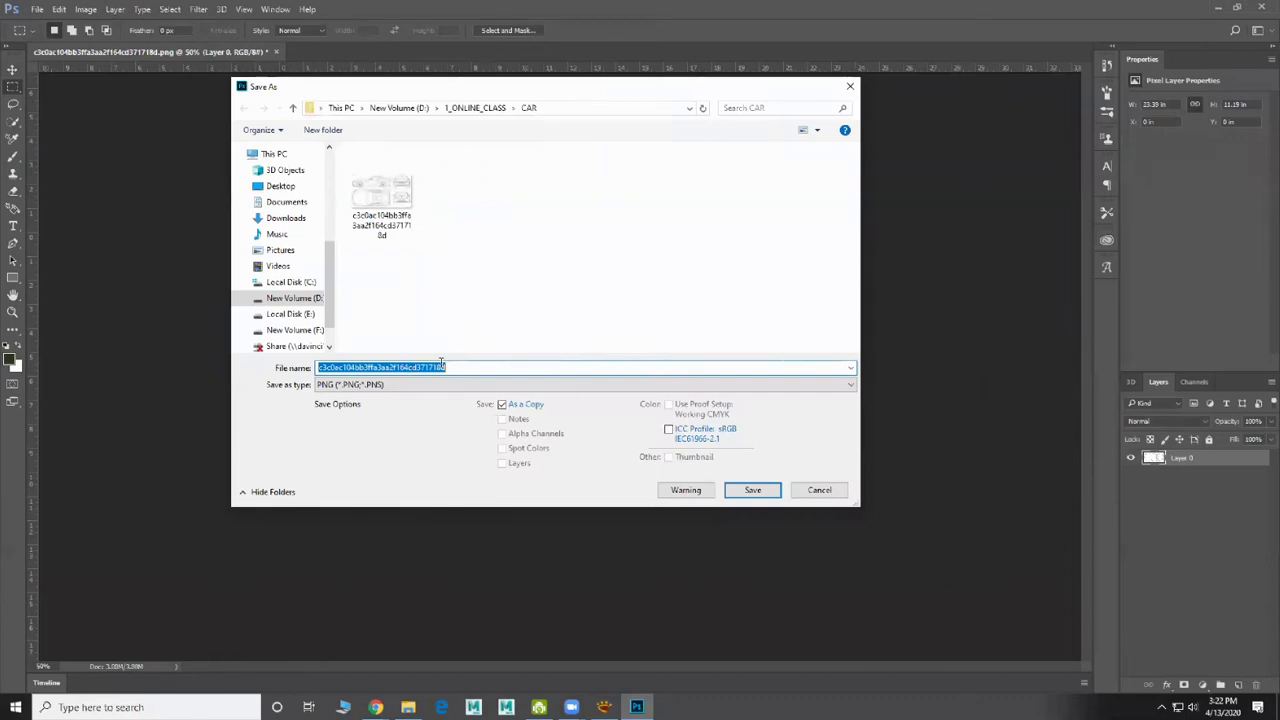
pyautogui.write('Top')
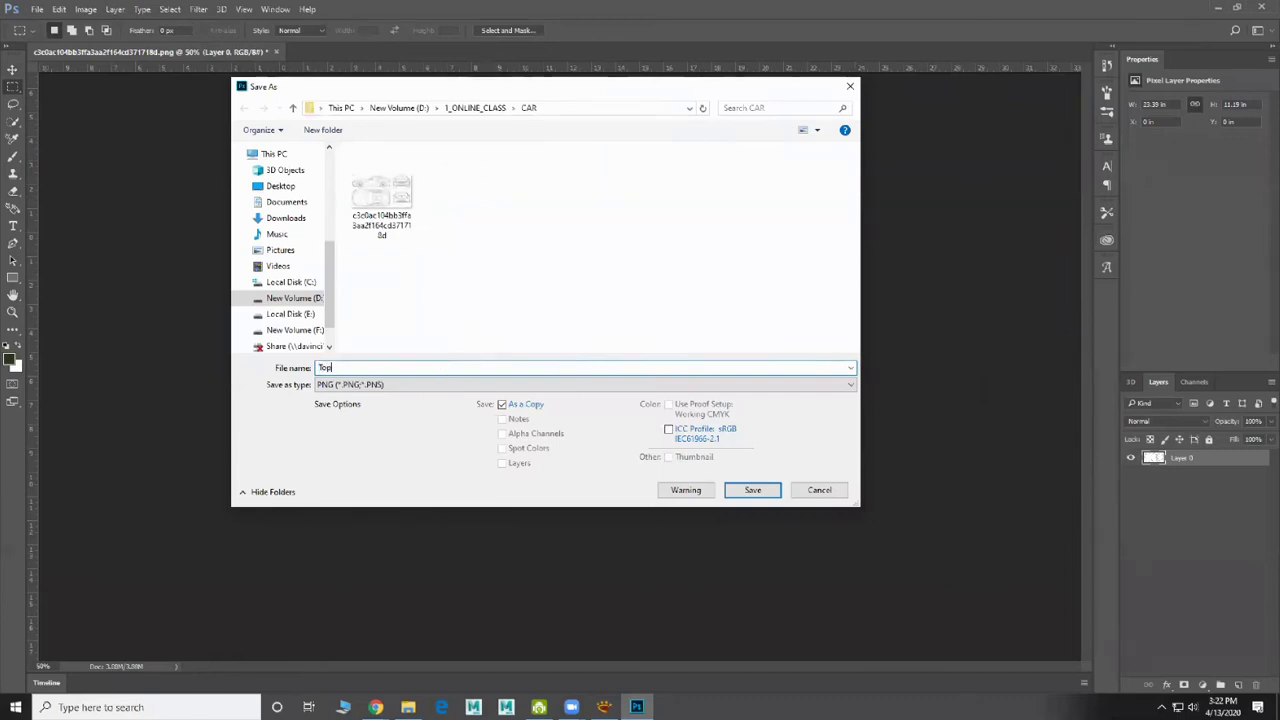
pyautogui.click(362, 390)
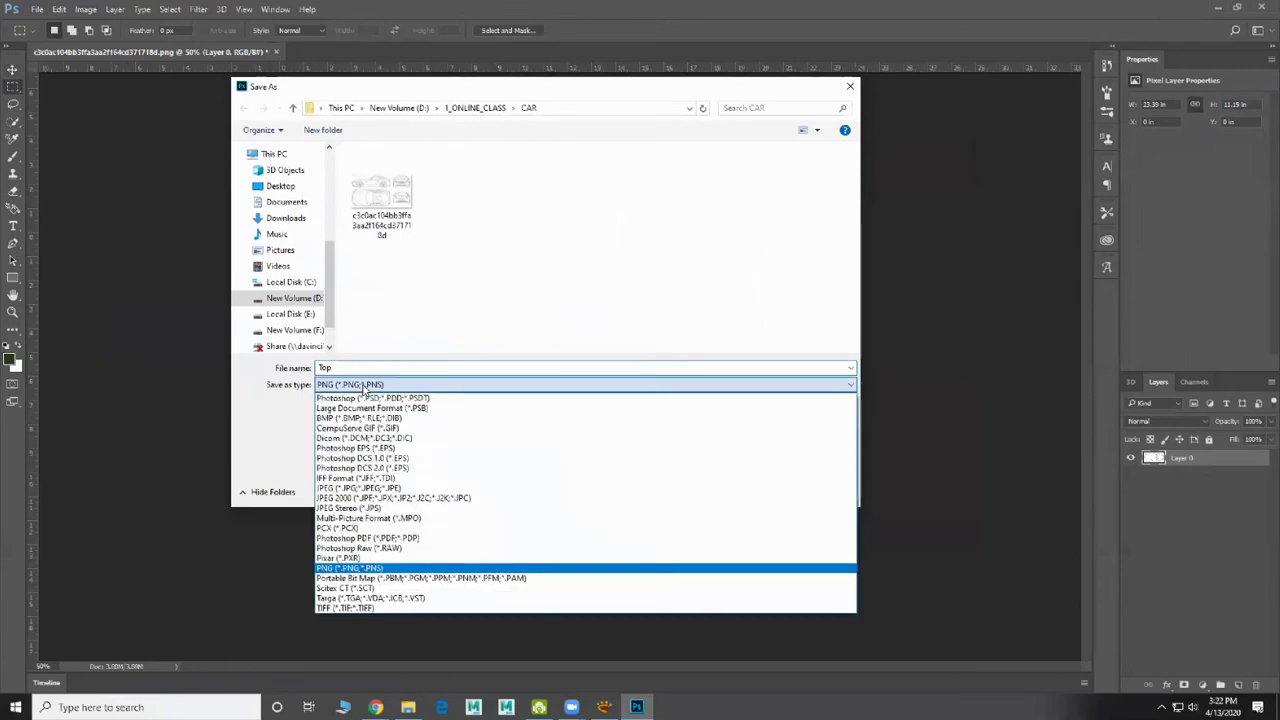
pyautogui.click(360, 489)
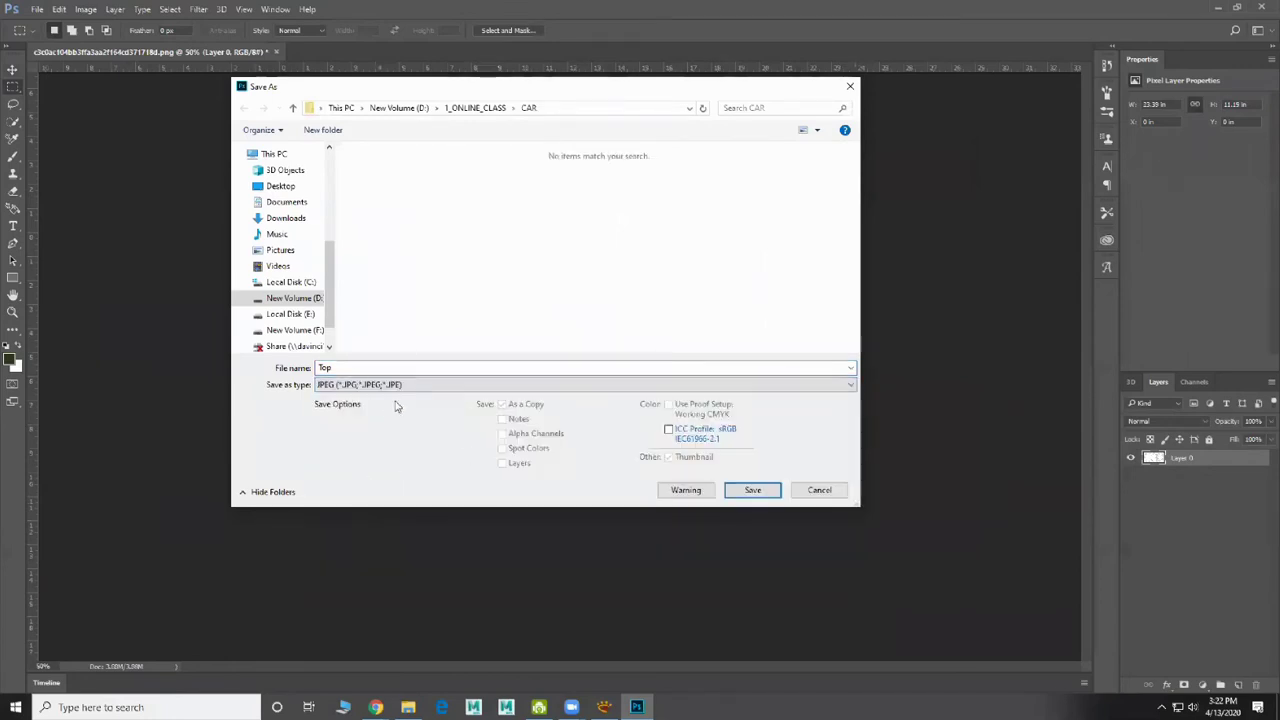
pyautogui.click(752, 491)
pyautogui.click(713, 191)
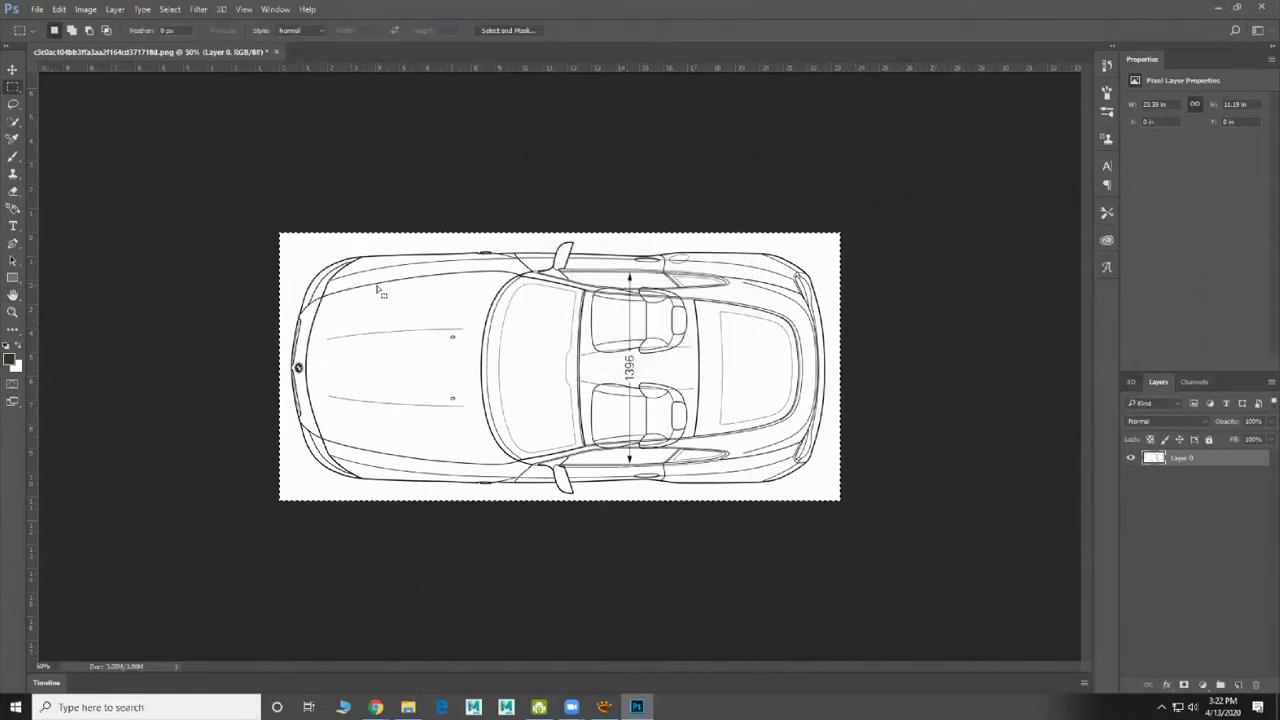
# Undo the crop, shift the marquee up, and subtract to leave only the side view selected
pyautogui.hotkey('ctrl', 'z')
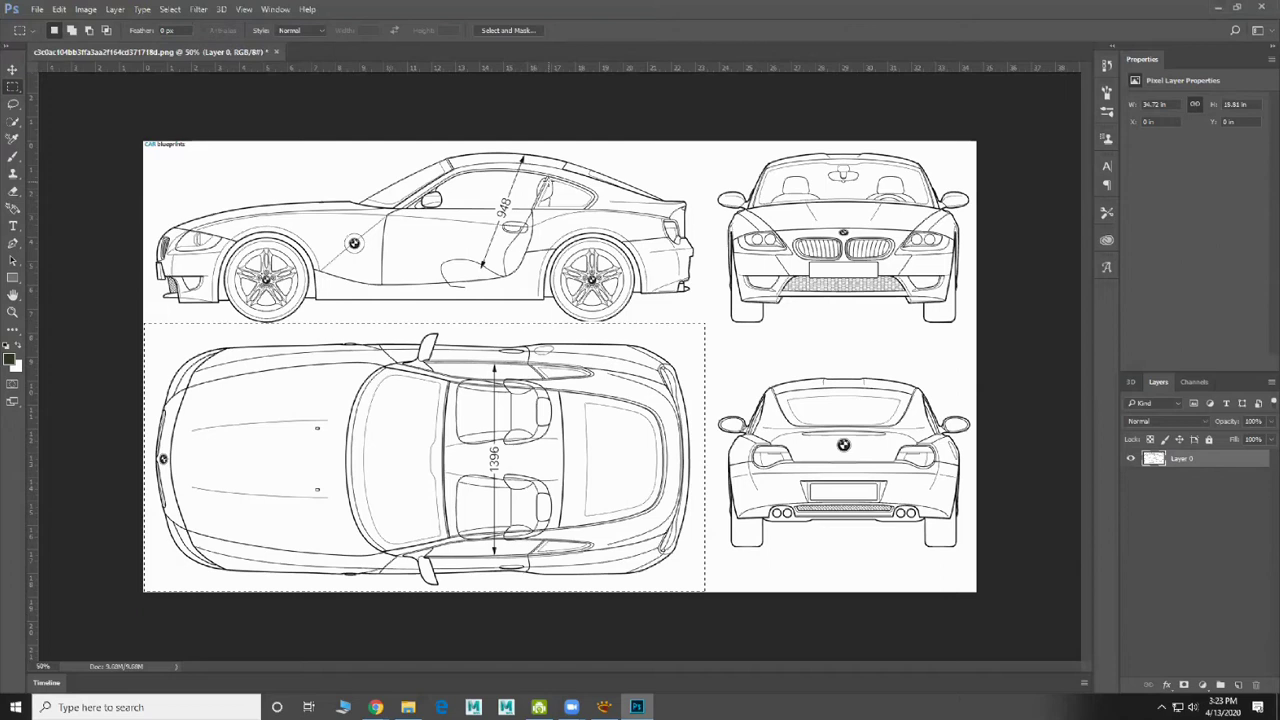
pyautogui.hotkey('shift', 'Up')
pyautogui.hotkey('shift', 'Up')
pyautogui.hotkey('shift', 'Up')
pyautogui.hotkey('shift', 'Up')
pyautogui.hotkey('shift', 'Up')
pyautogui.hotkey('shift', 'Up')
pyautogui.hotkey('shift', 'Up')
pyautogui.hotkey('shift', 'Up')
pyautogui.hotkey('shift', 'Up')
pyautogui.hotkey('shift', 'Up')
pyautogui.hotkey('shift', 'Up')
pyautogui.hotkey('shift', 'Up')
pyautogui.hotkey('shift', 'Up')
pyautogui.hotkey('shift', 'Up')
pyautogui.hotkey('shift', 'Up')
pyautogui.hotkey('shift', 'Up')
pyautogui.hotkey('shift', 'Up')
pyautogui.hotkey('shift', 'Up')
pyautogui.hotkey('shift', 'Up')
pyautogui.hotkey('shift', 'Up')
pyautogui.hotkey('shift', 'Up')
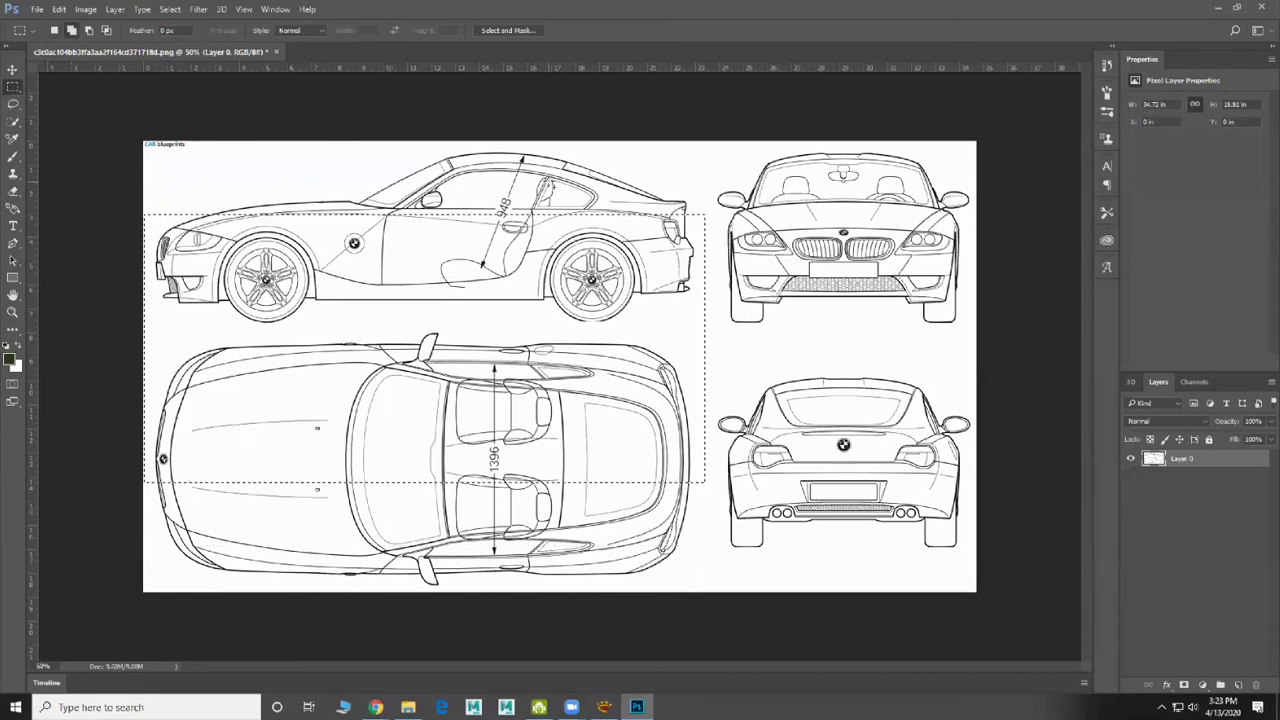
pyautogui.hotkey('shift', 'Up')
pyautogui.hotkey('shift', 'Up')
pyautogui.hotkey('shift', 'Up')
pyautogui.hotkey('shift', 'Up')
pyautogui.hotkey('shift', 'Up')
pyautogui.hotkey('shift', 'Up')
pyautogui.hotkey('shift', 'Up')
pyautogui.hotkey('shift', 'Up')
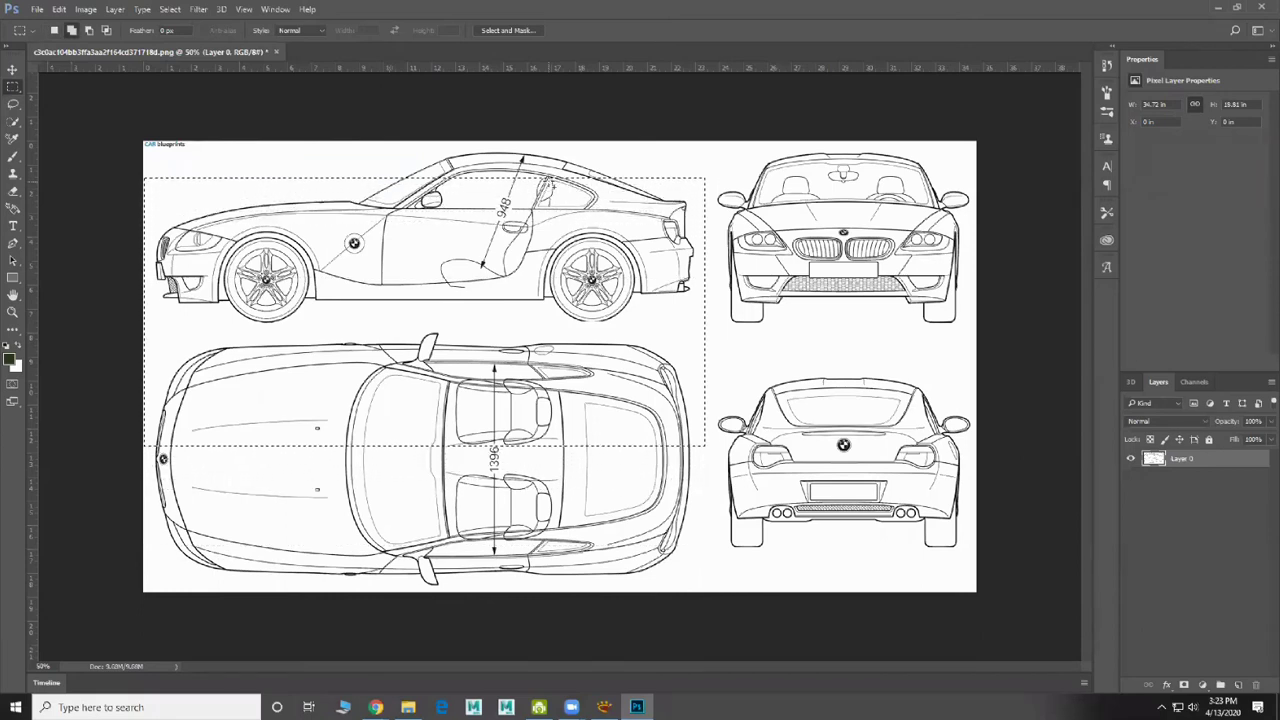
pyautogui.hotkey('shift', 'Up')
pyautogui.hotkey('shift', 'Up')
pyautogui.hotkey('shift', 'Up')
pyautogui.hotkey('shift', 'Up')
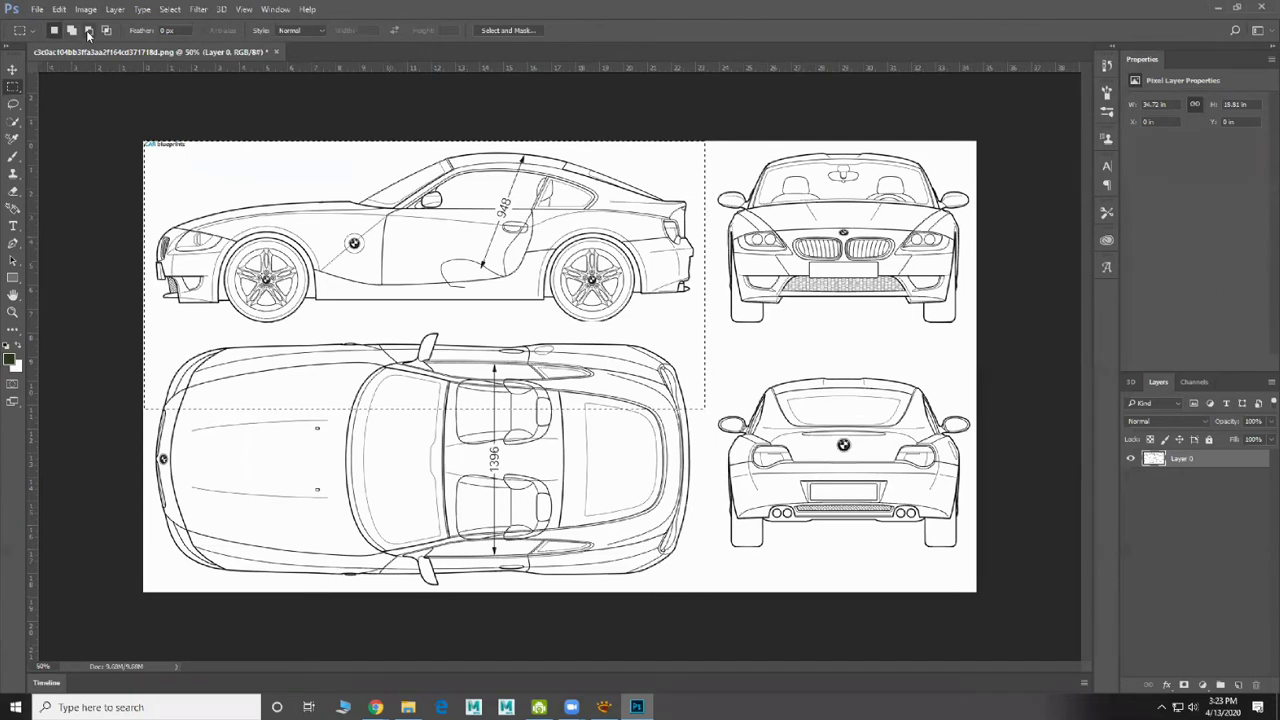
pyautogui.click(88, 31)
pyautogui.moveTo(145, 455); pyautogui.dragTo(795, 328)
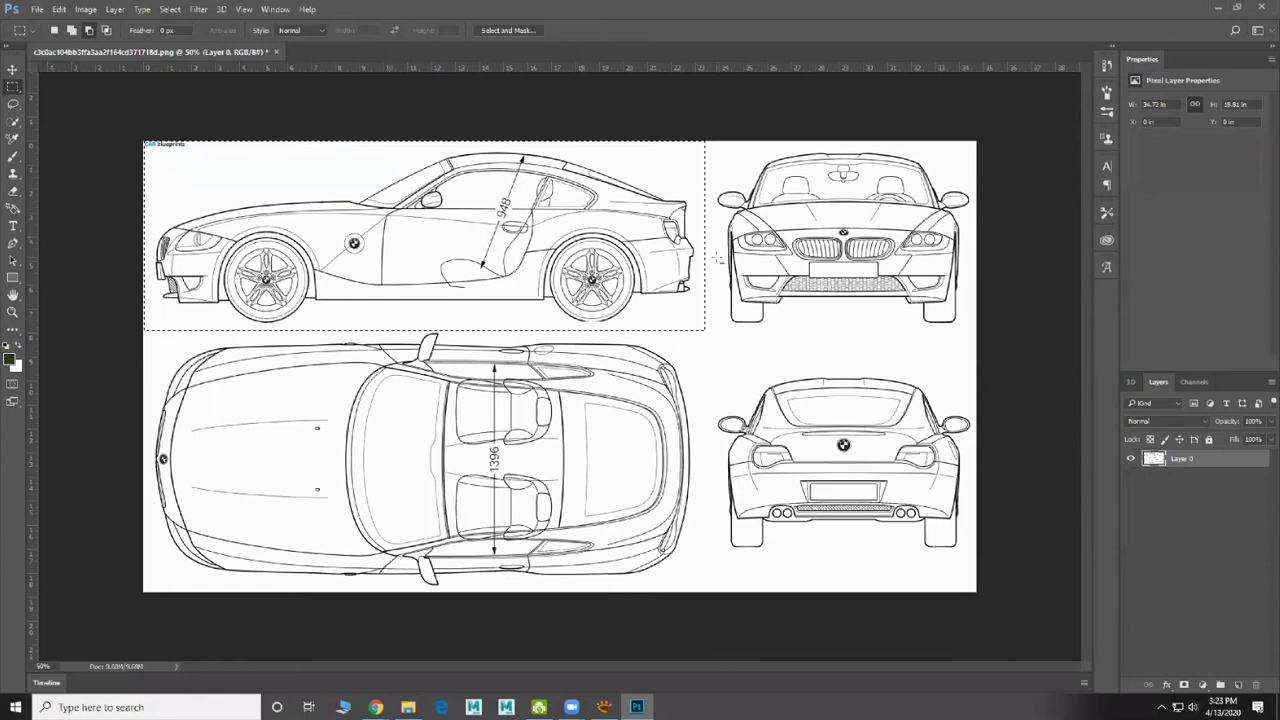
# Crop to the side view and save it as JPEG 'Side' at quality 12 (Maximum)
pyautogui.click(85, 9)
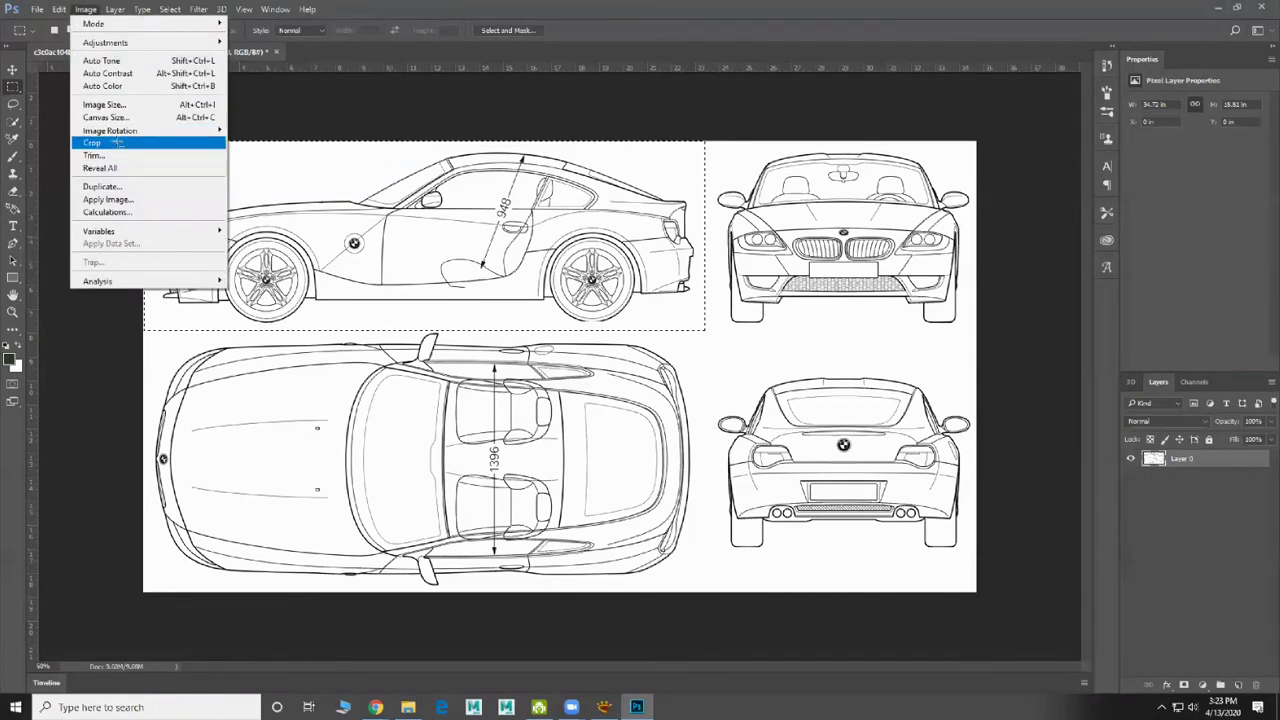
pyautogui.click(117, 143)
pyautogui.click(36, 9)
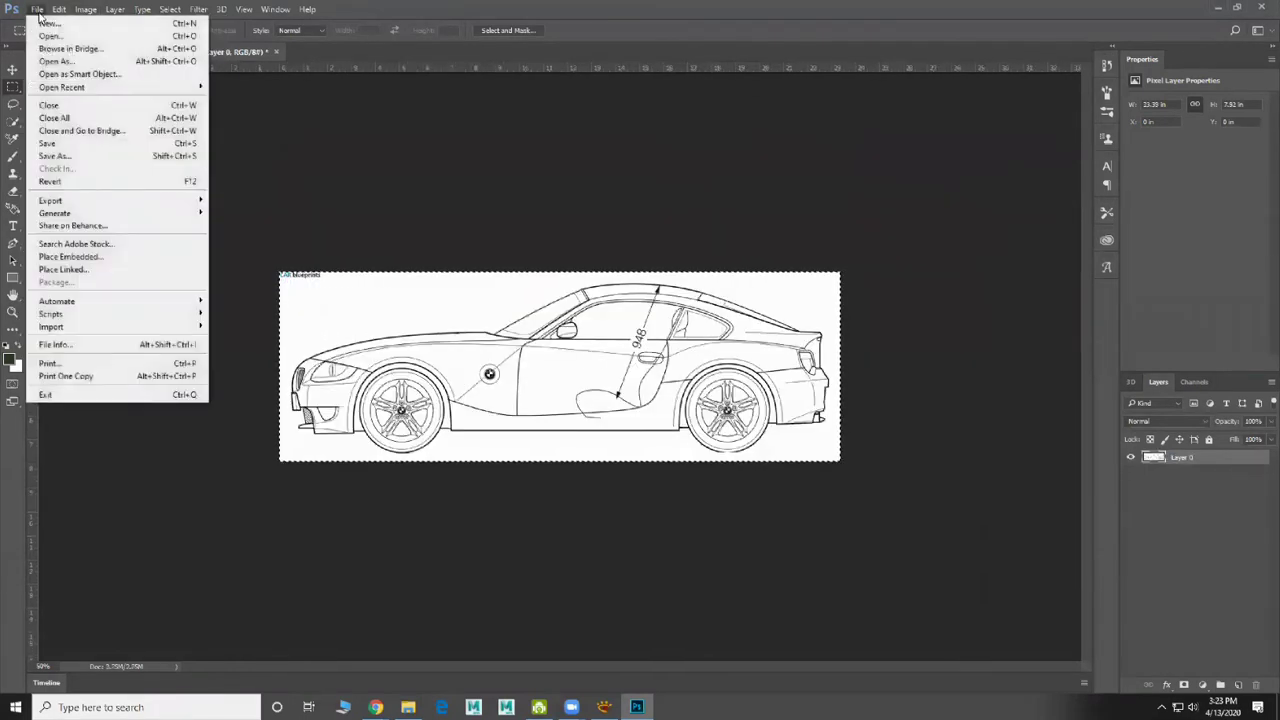
pyautogui.click(85, 157)
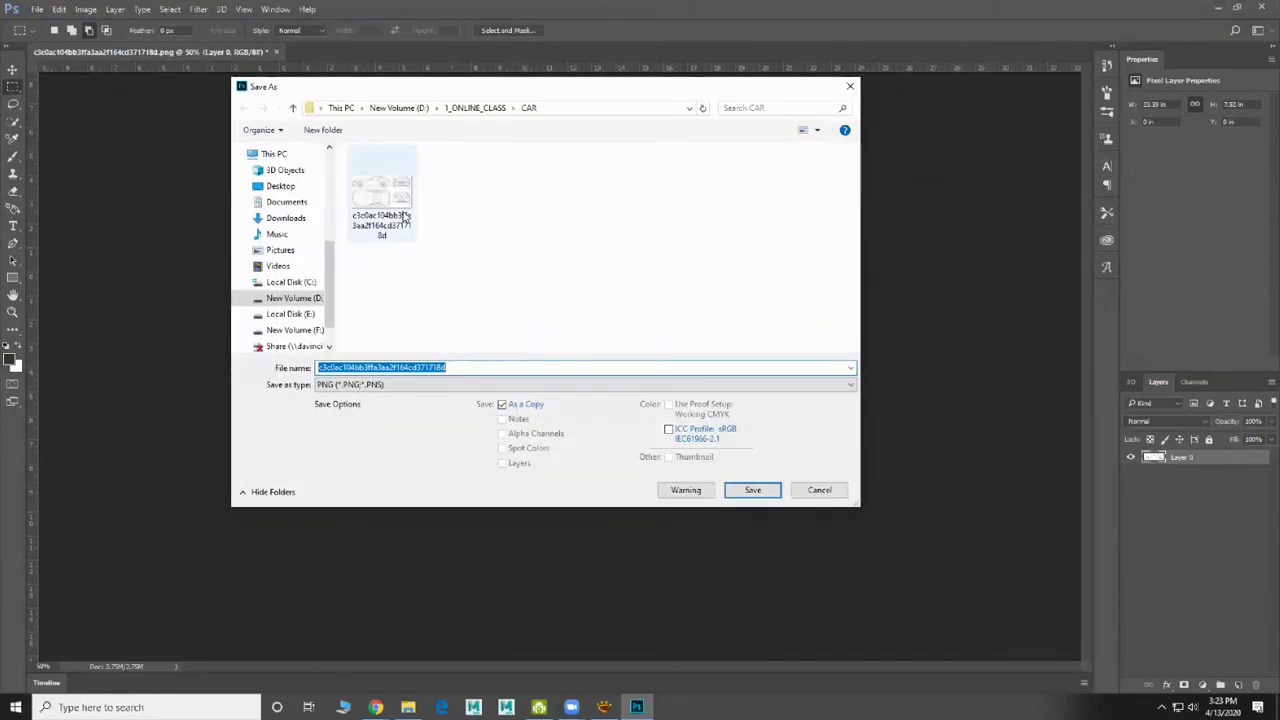
pyautogui.click(368, 386)
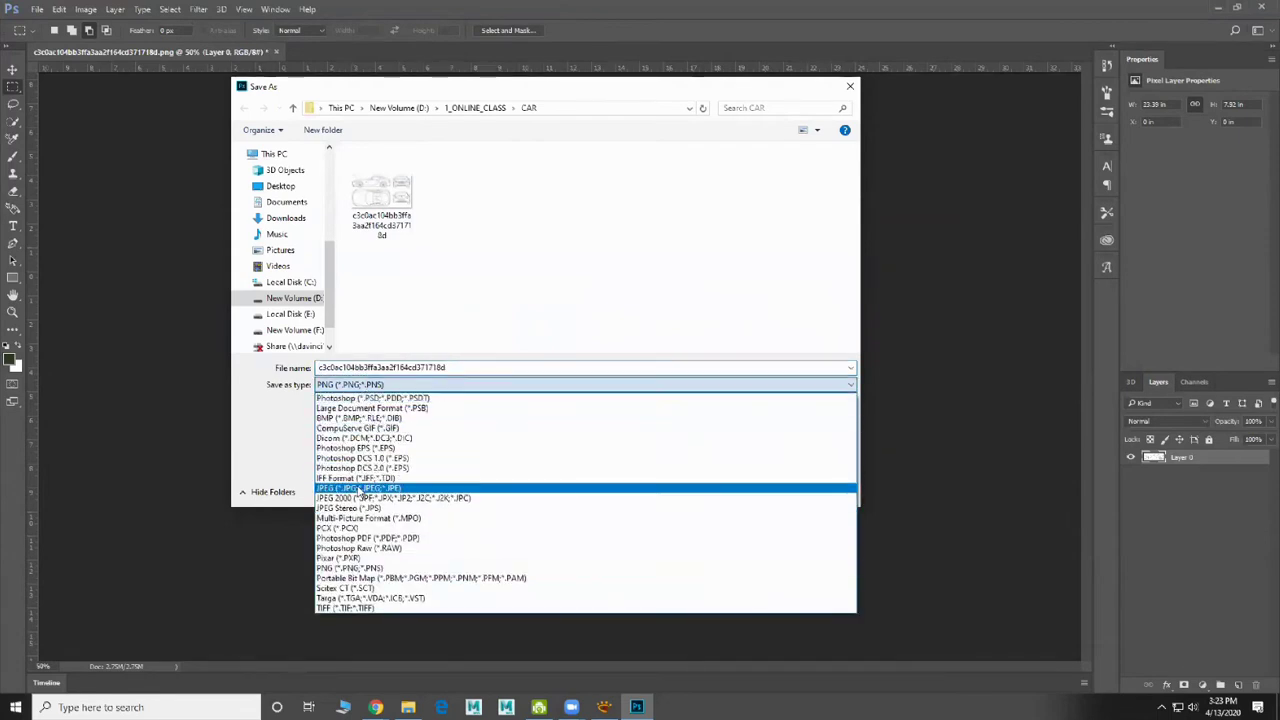
pyautogui.click(360, 490)
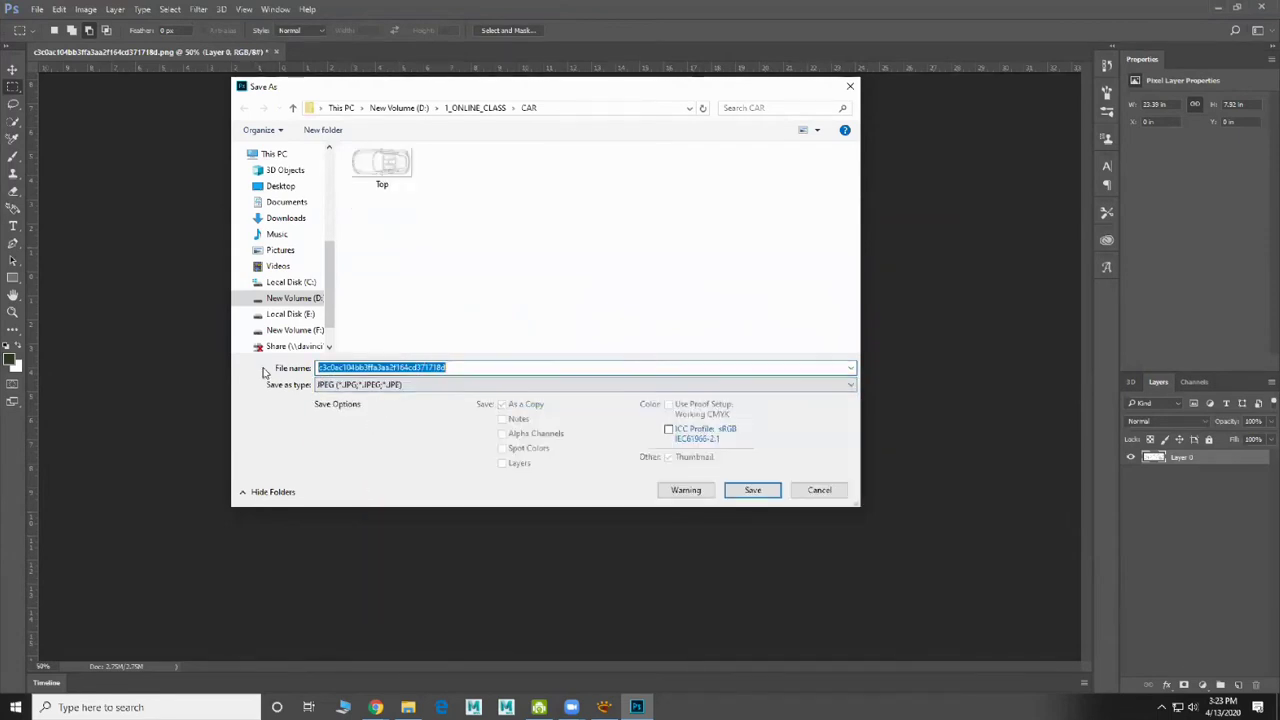
pyautogui.press('BackSpace')
pyautogui.write('Side')
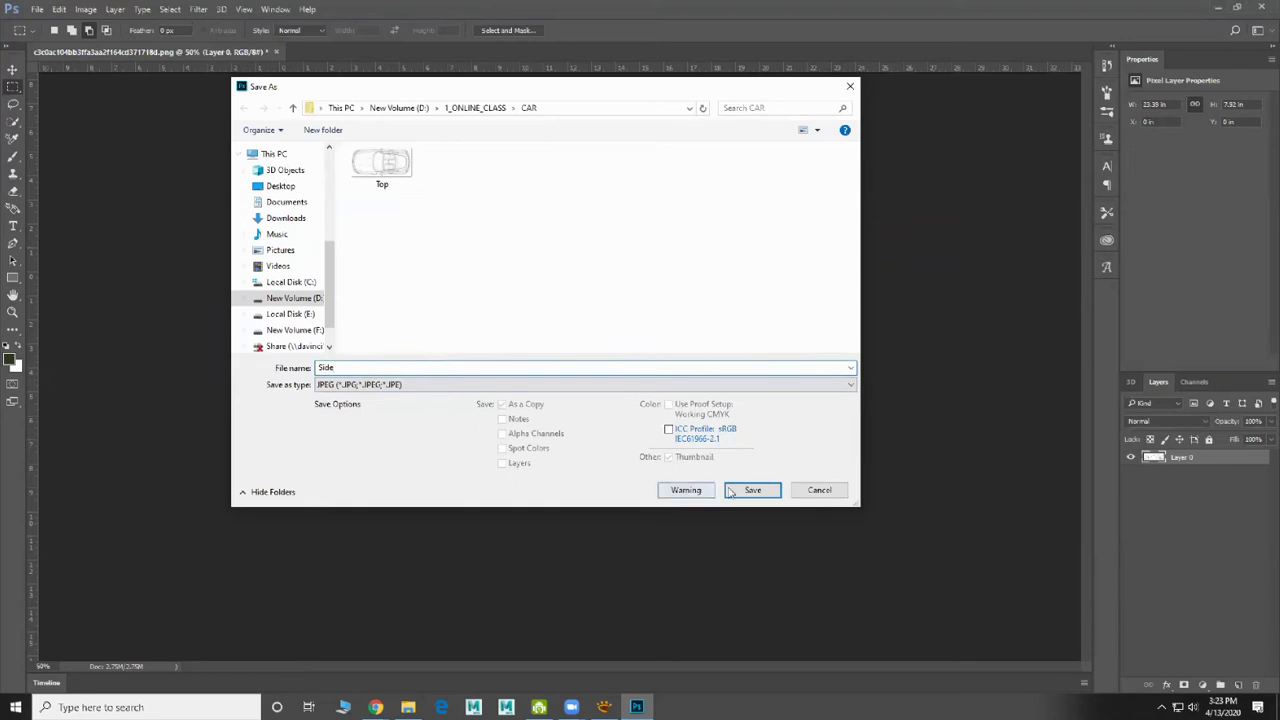
pyautogui.click(752, 490)
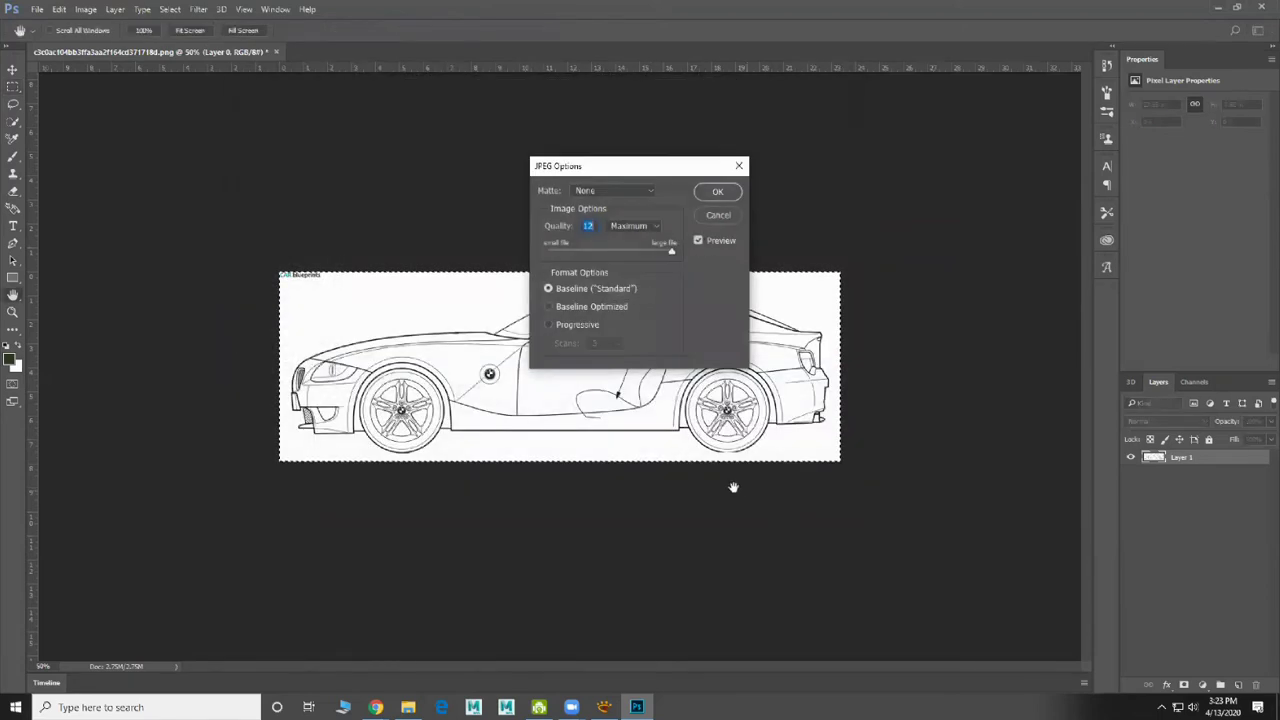
pyautogui.click(718, 192)
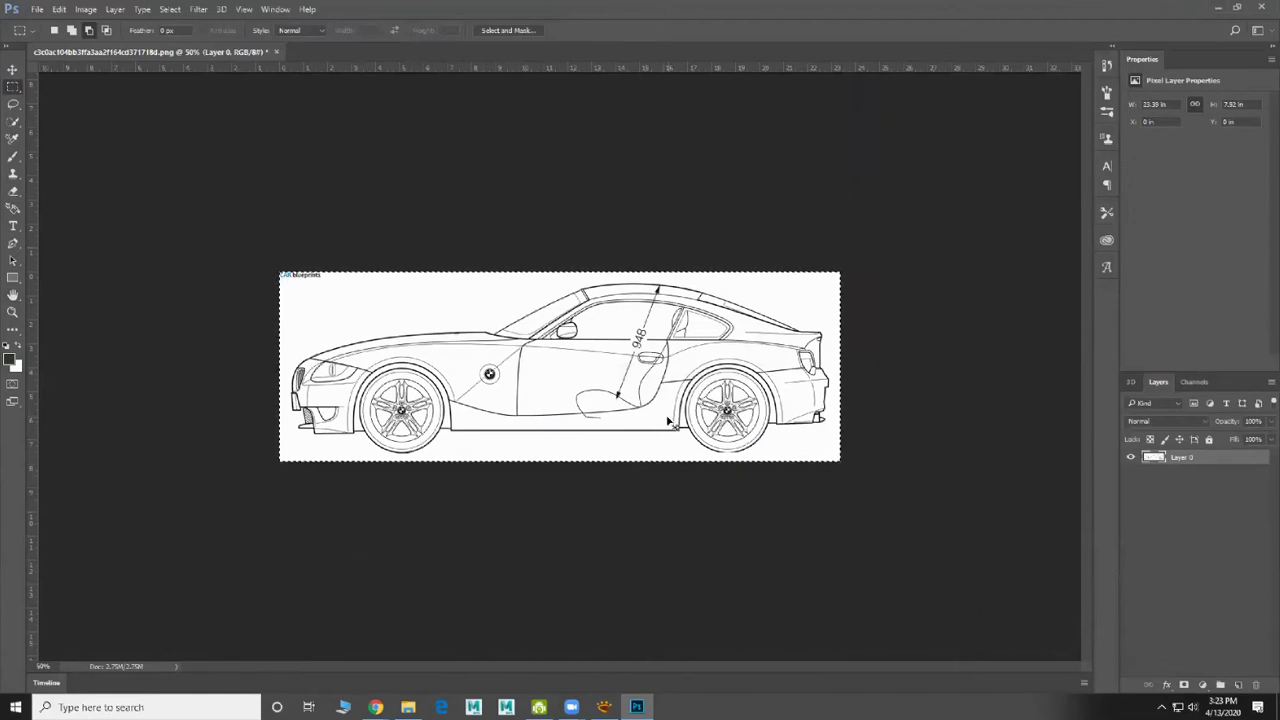
# Undo the crop, nudge the marquee right, reselect, and drag a marquee around the front view
pyautogui.hotkey('ctrl', 'z')
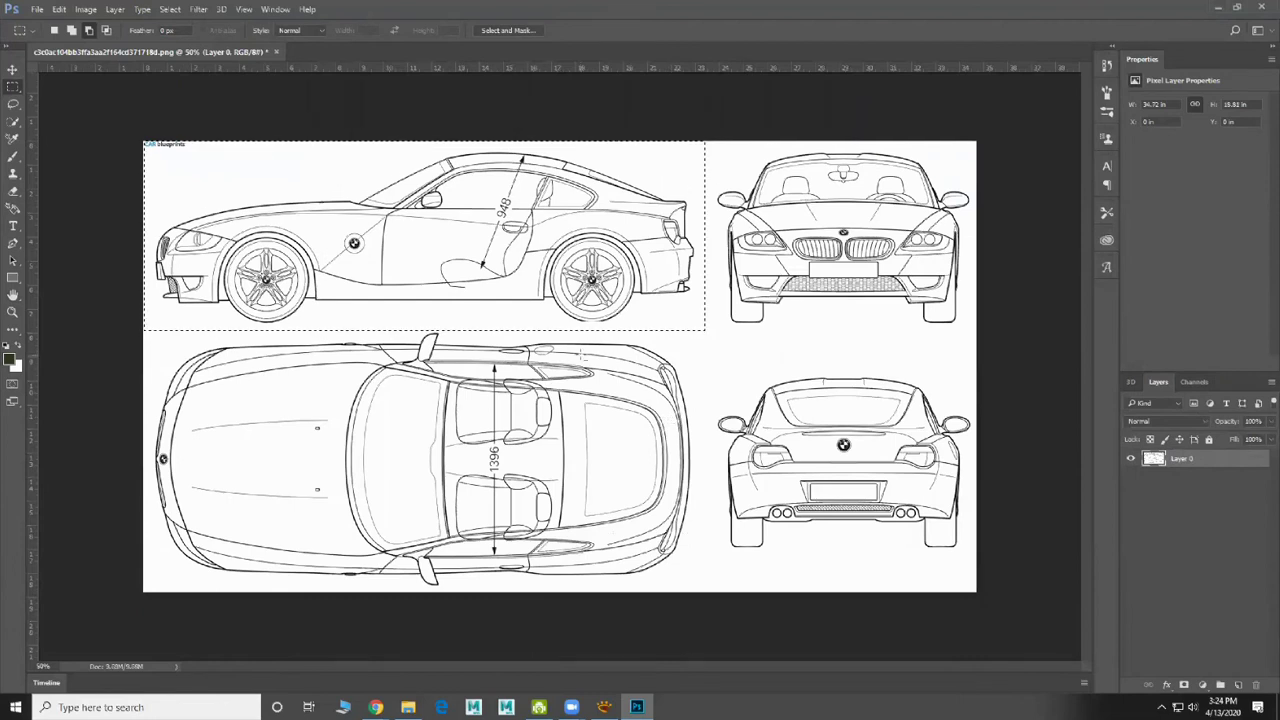
pyautogui.press('Right')
pyautogui.press('Right')
pyautogui.press('Right')
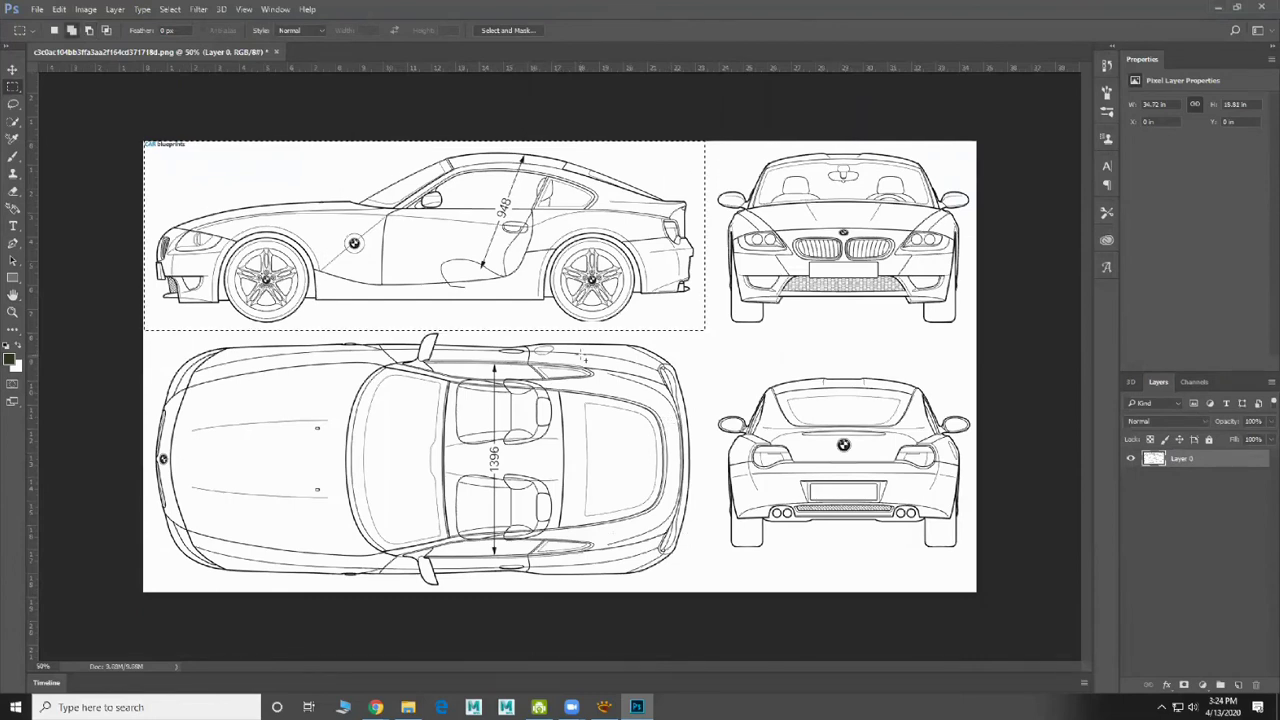
pyautogui.hotkey('shift', 'Right')
pyautogui.hotkey('shift', 'Right')
pyautogui.hotkey('shift', 'Right')
pyautogui.hotkey('shift', 'Right')
pyautogui.hotkey('shift', 'Right')
pyautogui.hotkey('shift', 'Right')
pyautogui.hotkey('shift', 'Right')
pyautogui.hotkey('shift', 'Right')
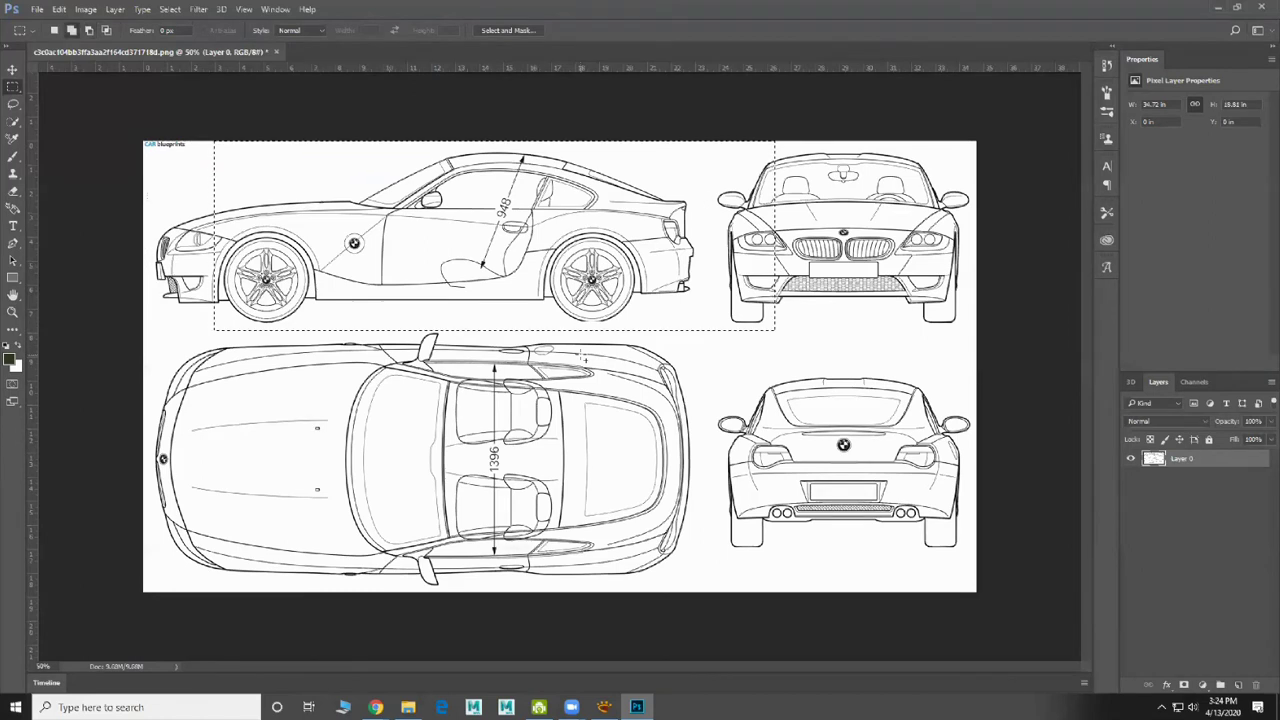
pyautogui.hotkey('shift', 'Right')
pyautogui.hotkey('shift', 'Right')
pyautogui.hotkey('shift', 'Right')
pyautogui.hotkey('shift', 'Right')
pyautogui.hotkey('shift', 'Right')
pyautogui.hotkey('shift', 'Right')
pyautogui.hotkey('shift', 'Right')
pyautogui.hotkey('shift', 'Right')
pyautogui.hotkey('shift', 'Right')
pyautogui.hotkey('shift', 'Right')
pyautogui.hotkey('shift', 'Right')
pyautogui.hotkey('shift', 'Right')
pyautogui.hotkey('shift', 'Right')
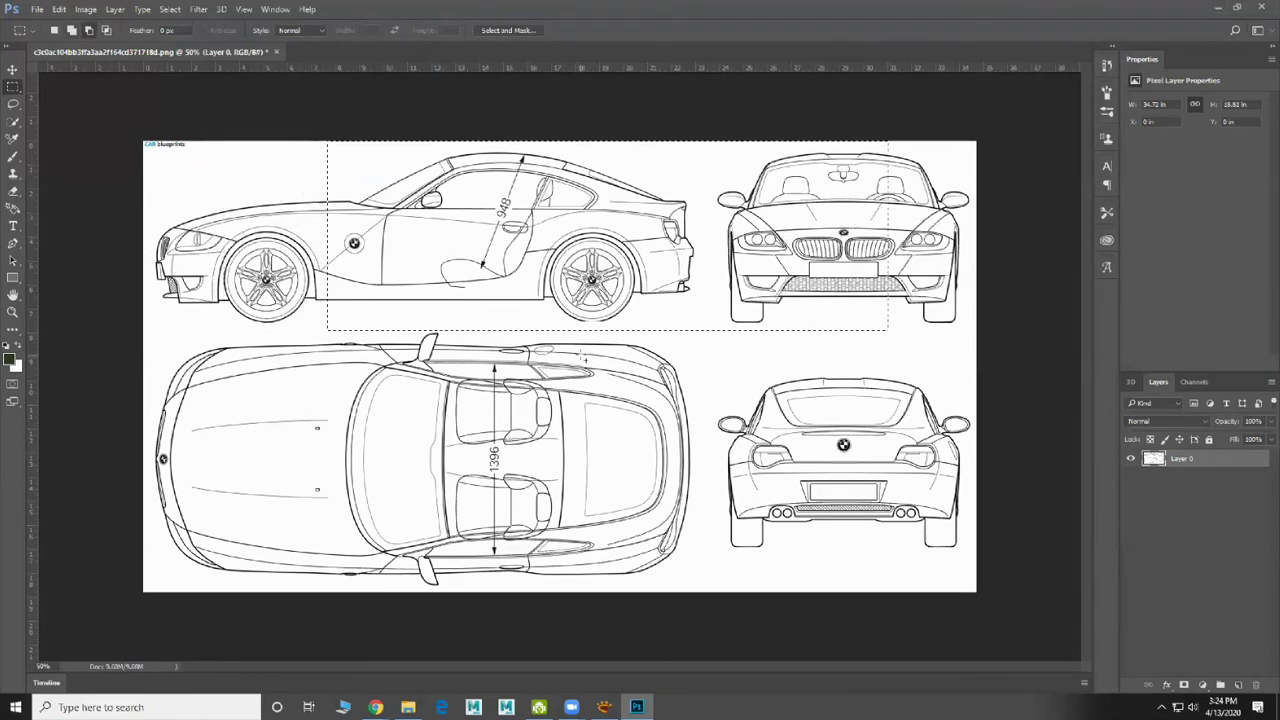
pyautogui.hotkey('shift', 'Right')
pyautogui.hotkey('shift', 'Right')
pyautogui.hotkey('shift', 'Right')
pyautogui.hotkey('shift', 'Right')
pyautogui.hotkey('shift', 'Right')
pyautogui.hotkey('shift', 'Right')
pyautogui.hotkey('shift', 'Right')
pyautogui.press('Right')
pyautogui.press('Right')
pyautogui.press('Right')
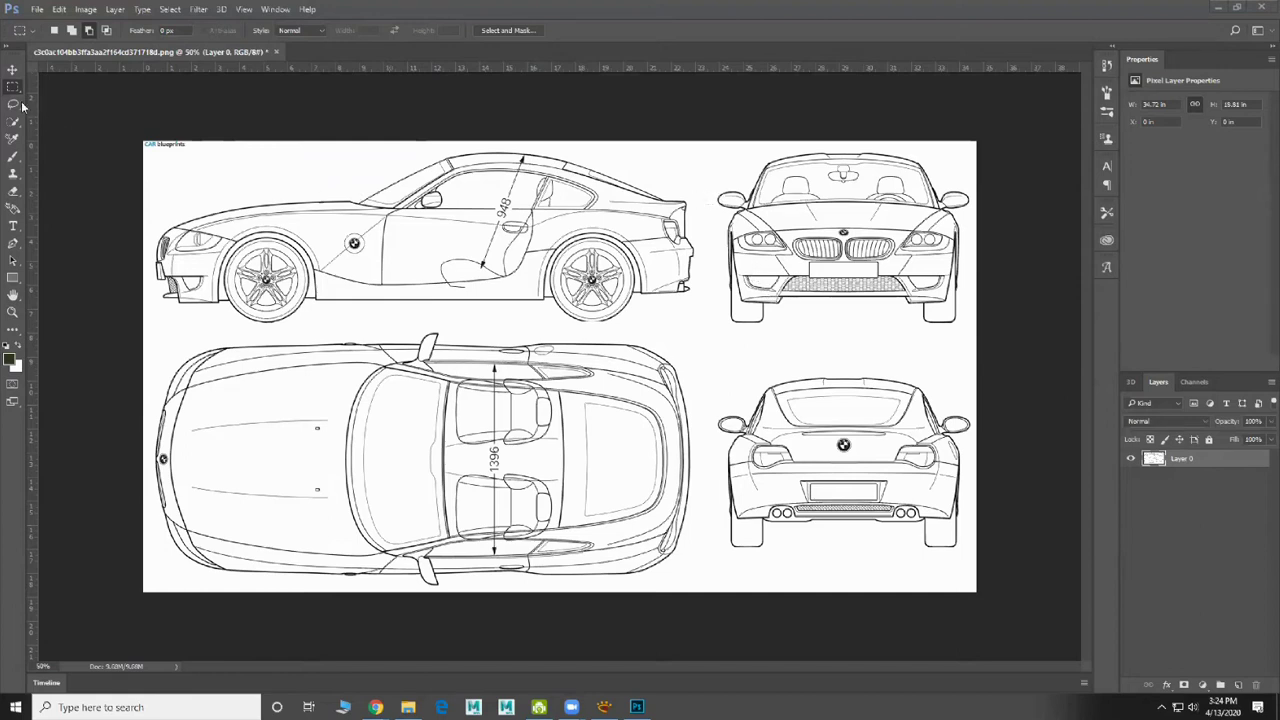
pyautogui.hotkey('ctrl', 'shift', 'd')
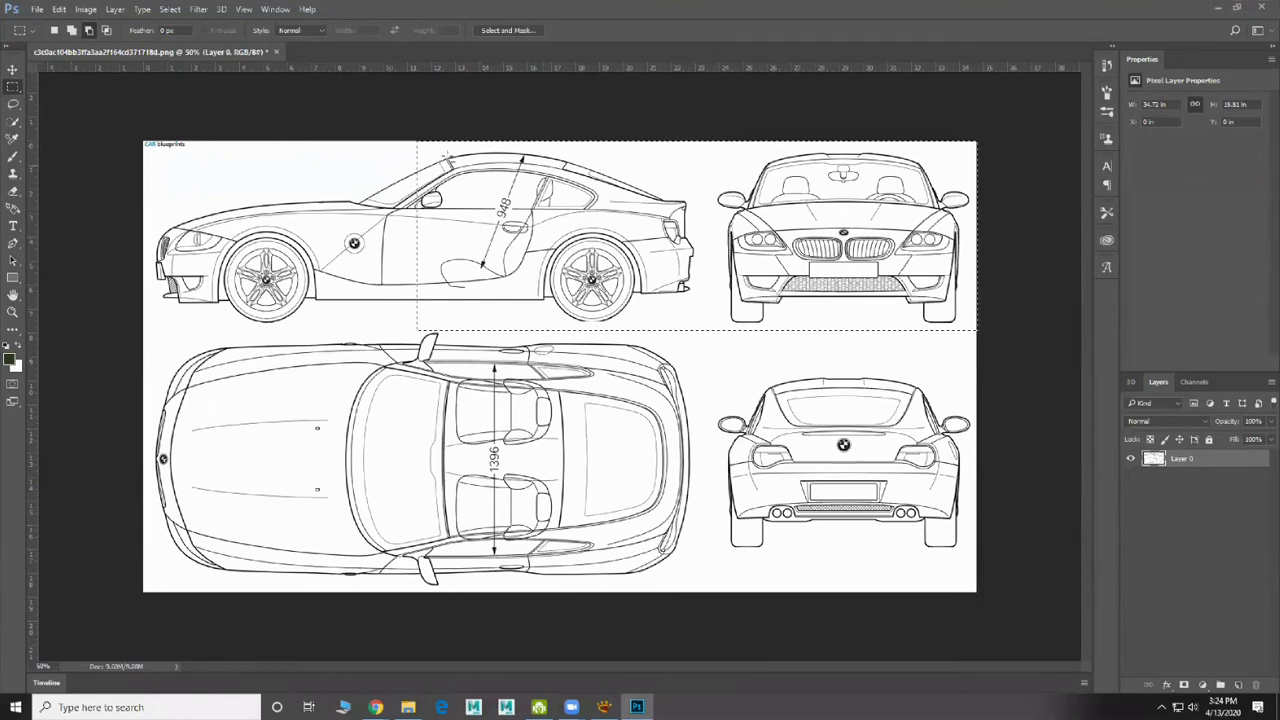
pyautogui.moveTo(374, 140); pyautogui.dragTo(708, 408)
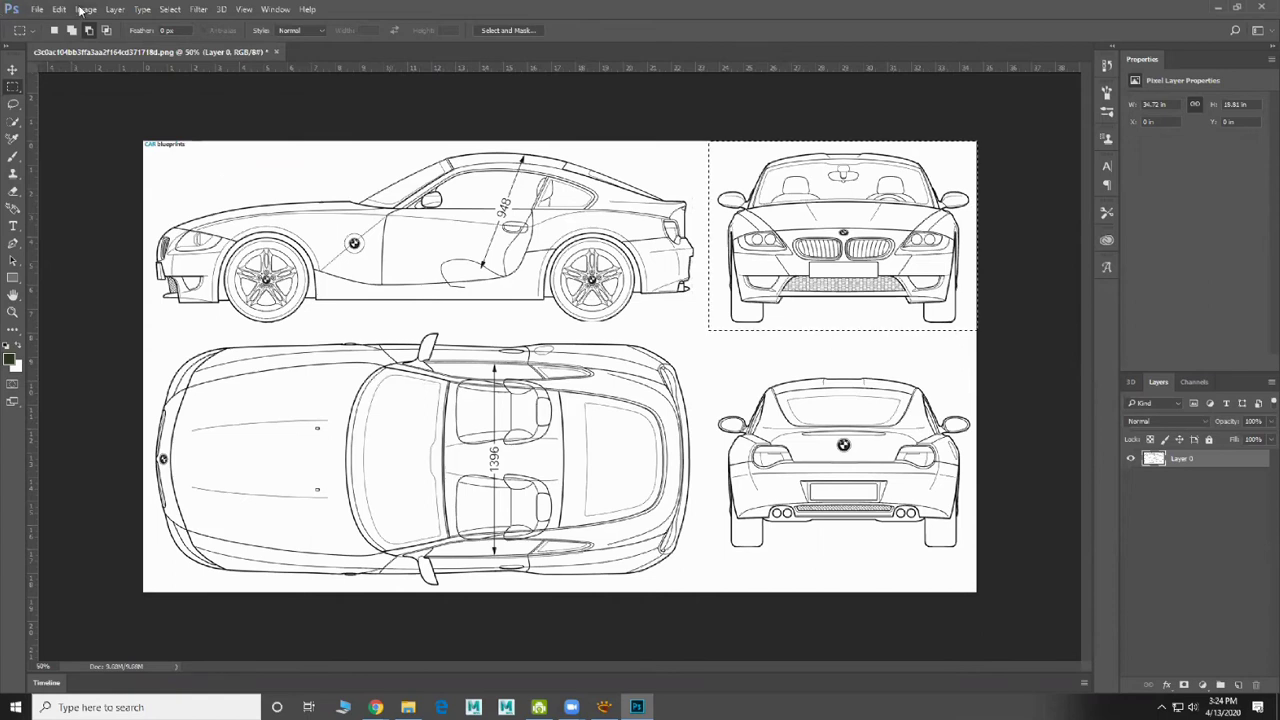
# Crop the sheet to the front view, save it as the JPEG Front, then undo the crop
pyautogui.click(82, 10)
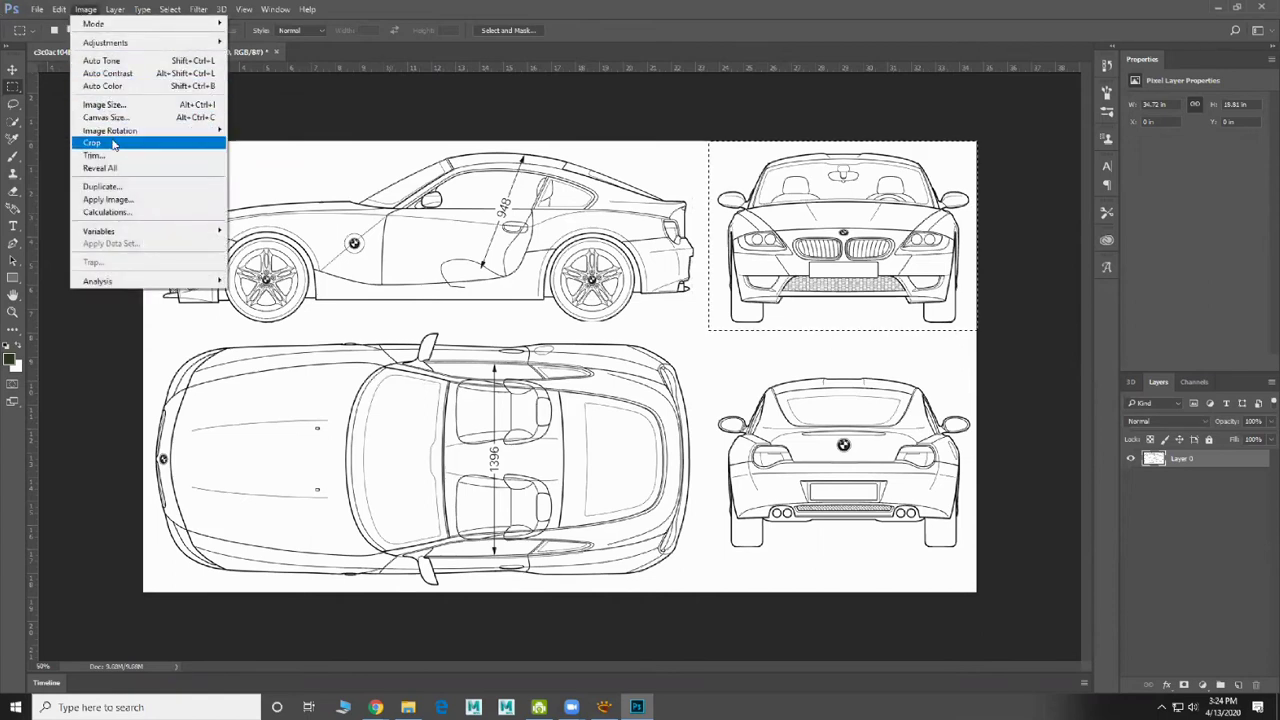
pyautogui.click(114, 145)
pyautogui.click(33, 8)
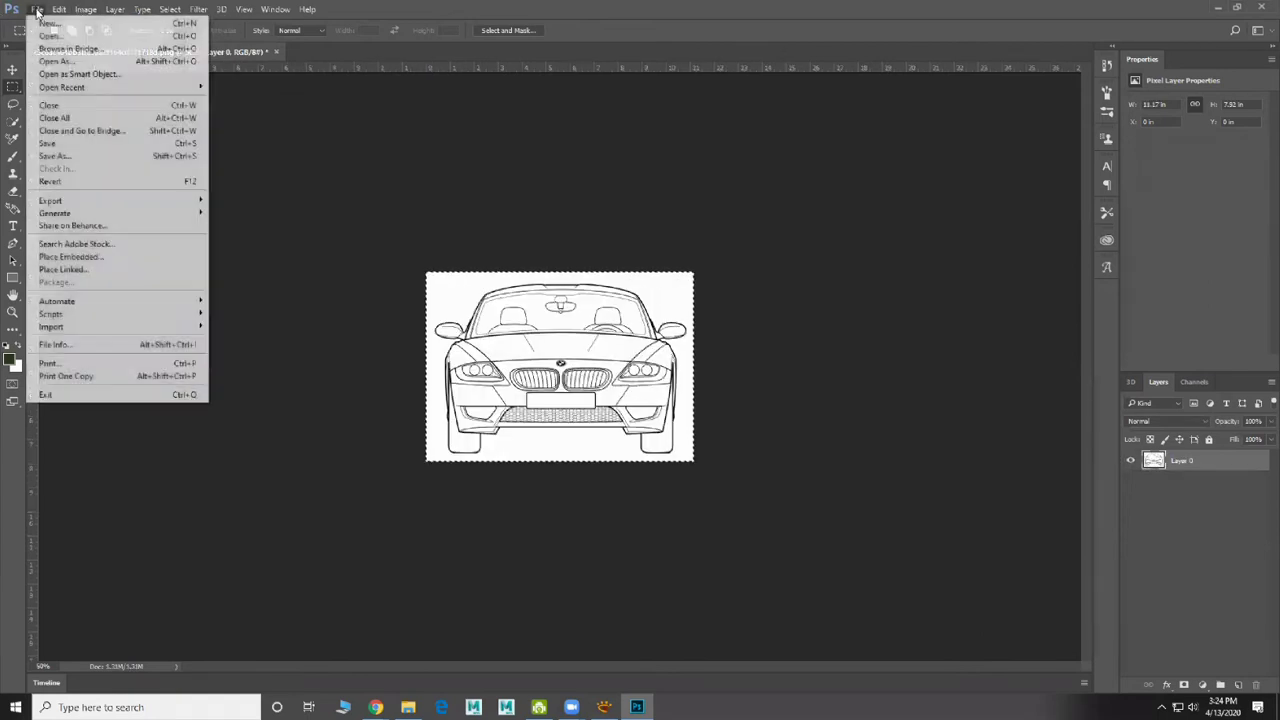
pyautogui.click(89, 157)
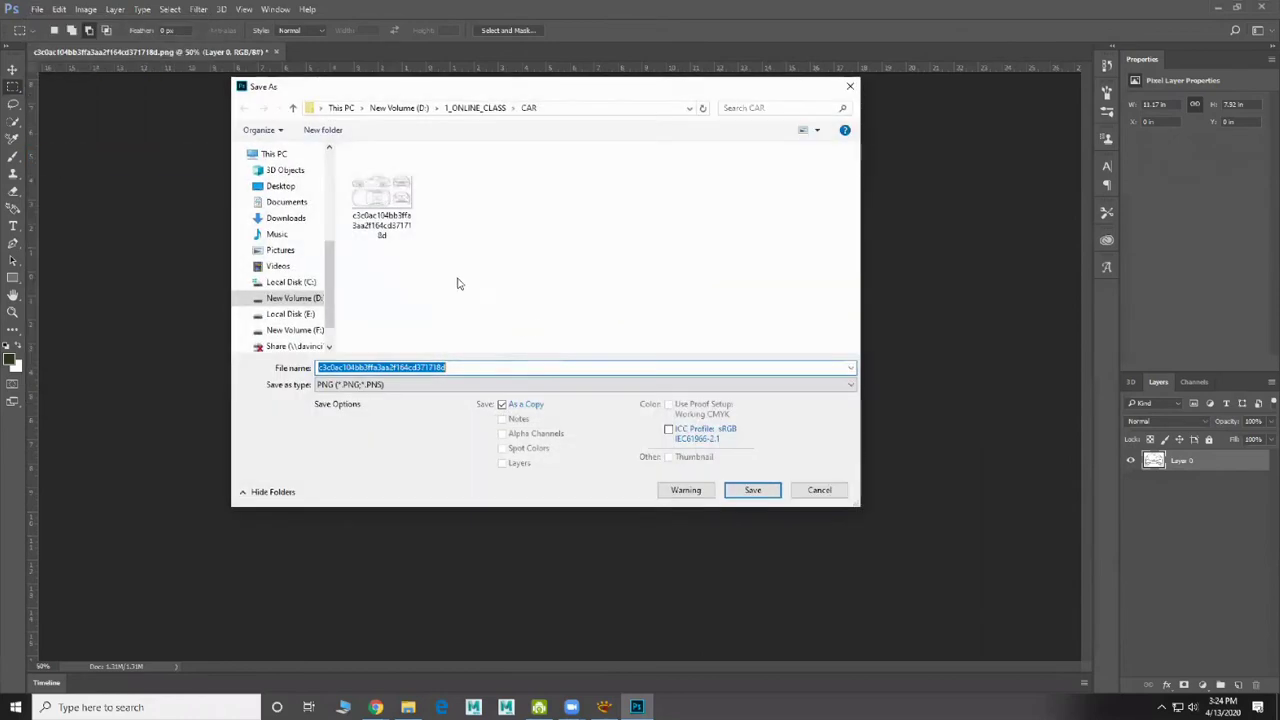
pyautogui.click(370, 390)
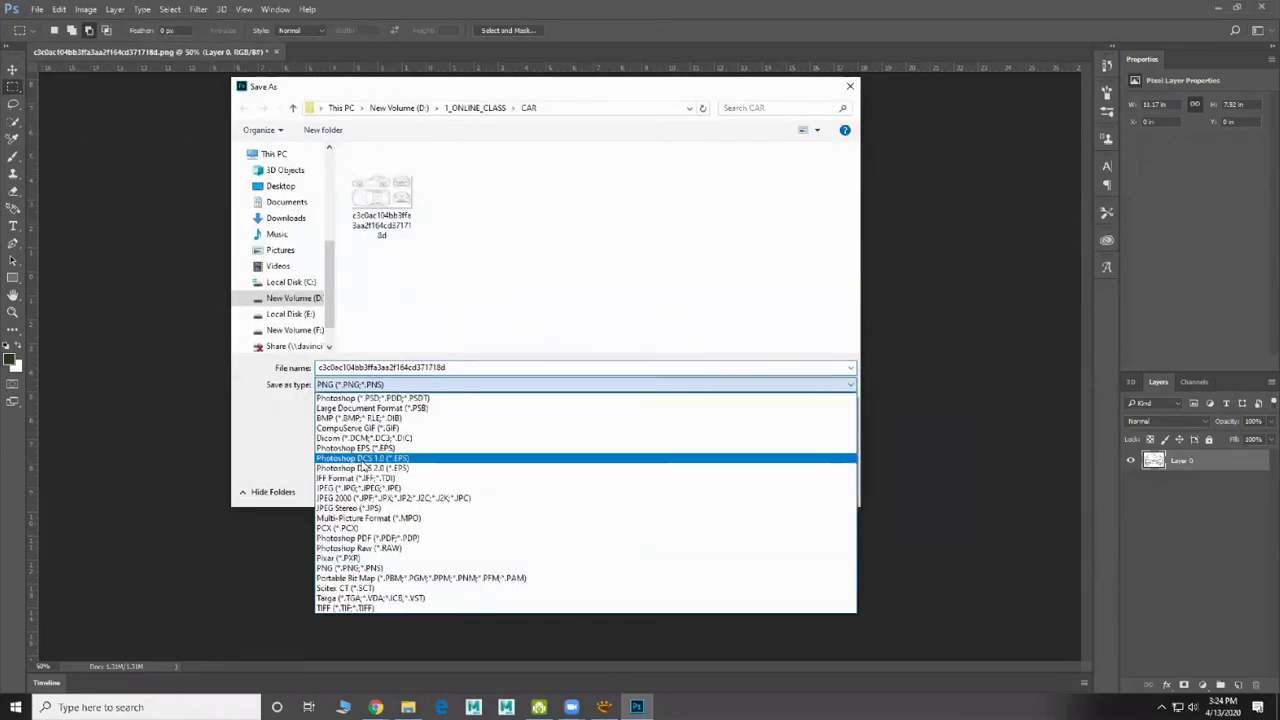
pyautogui.click(400, 486)
pyautogui.moveTo(448, 370); pyautogui.dragTo(337, 370)
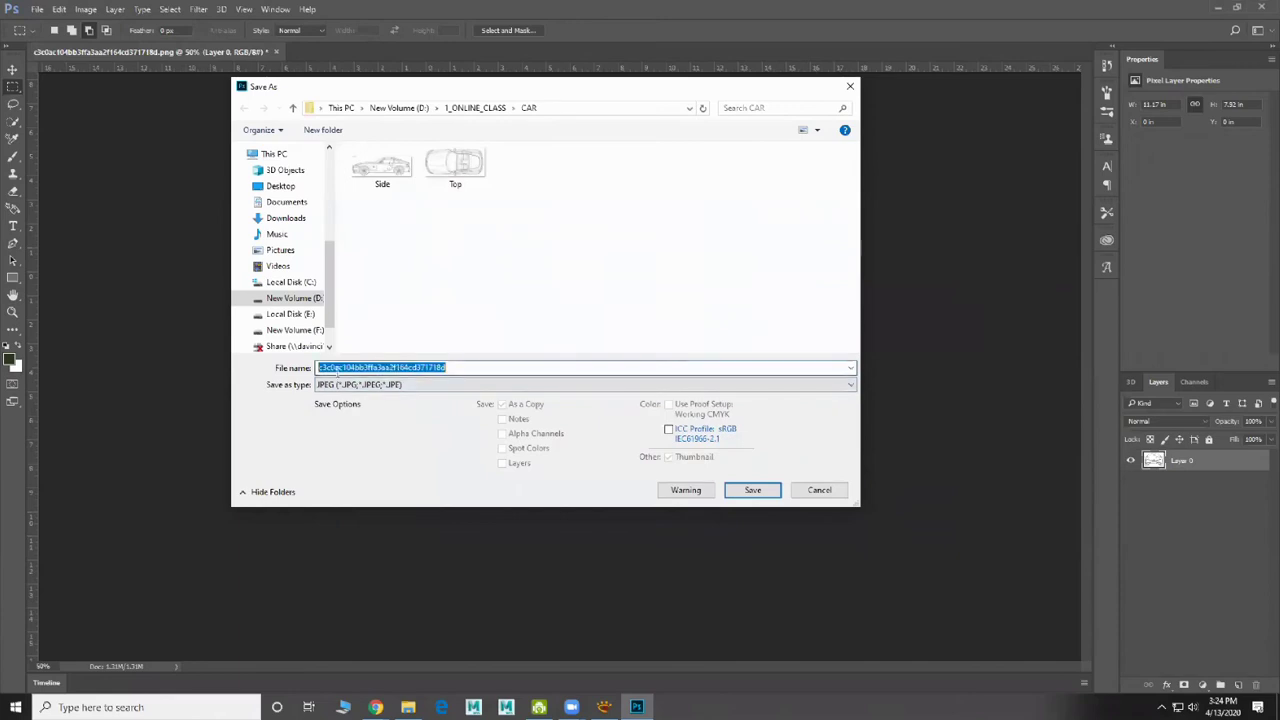
pyautogui.write('Front')
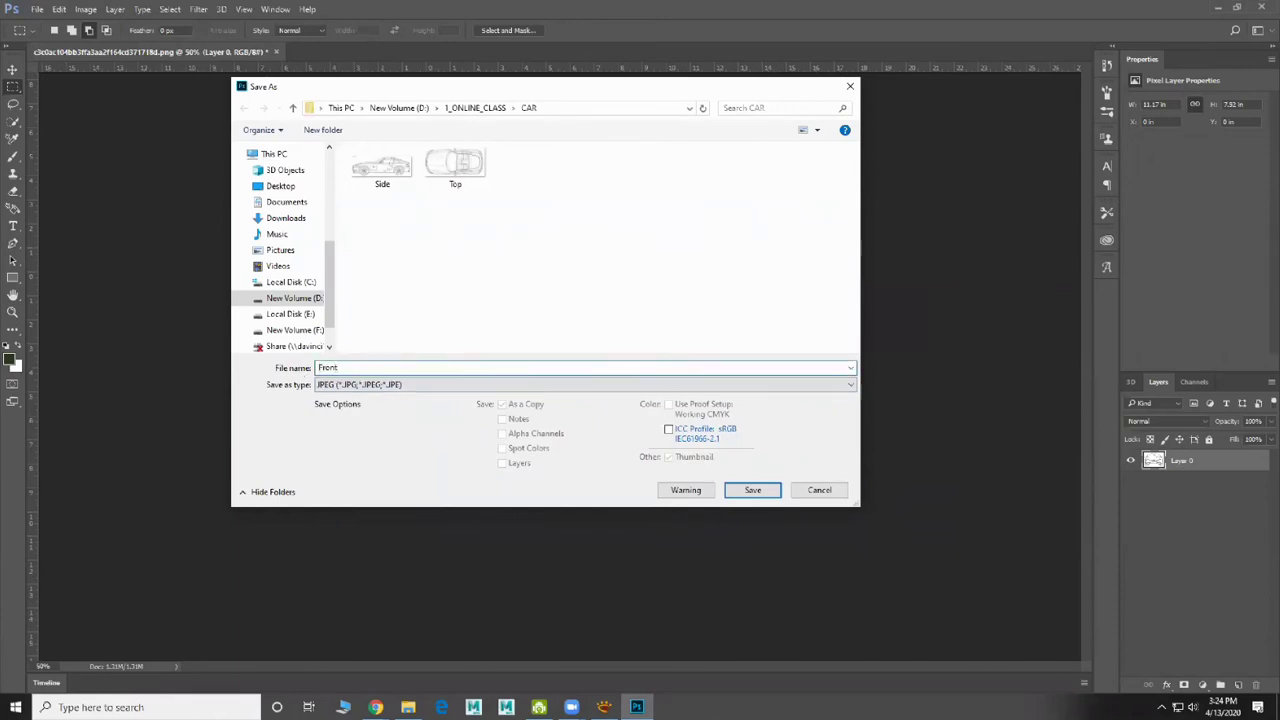
pyautogui.press('Return')
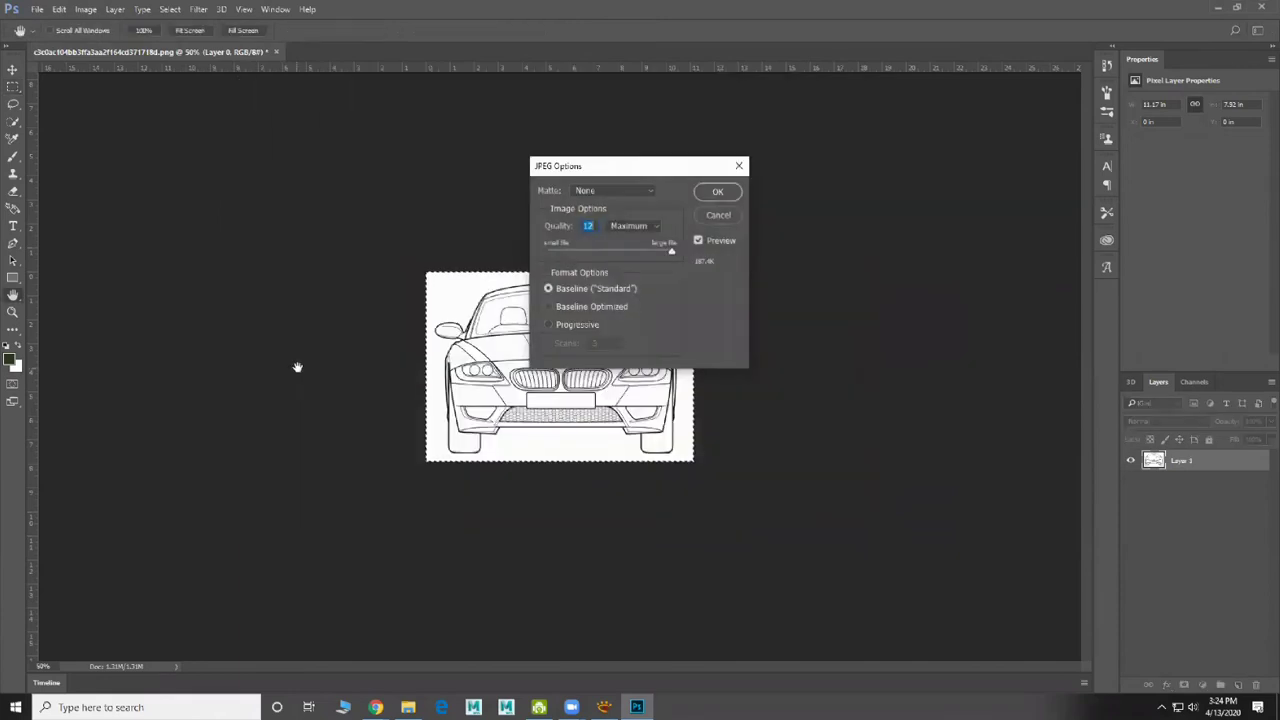
pyautogui.click(716, 191)
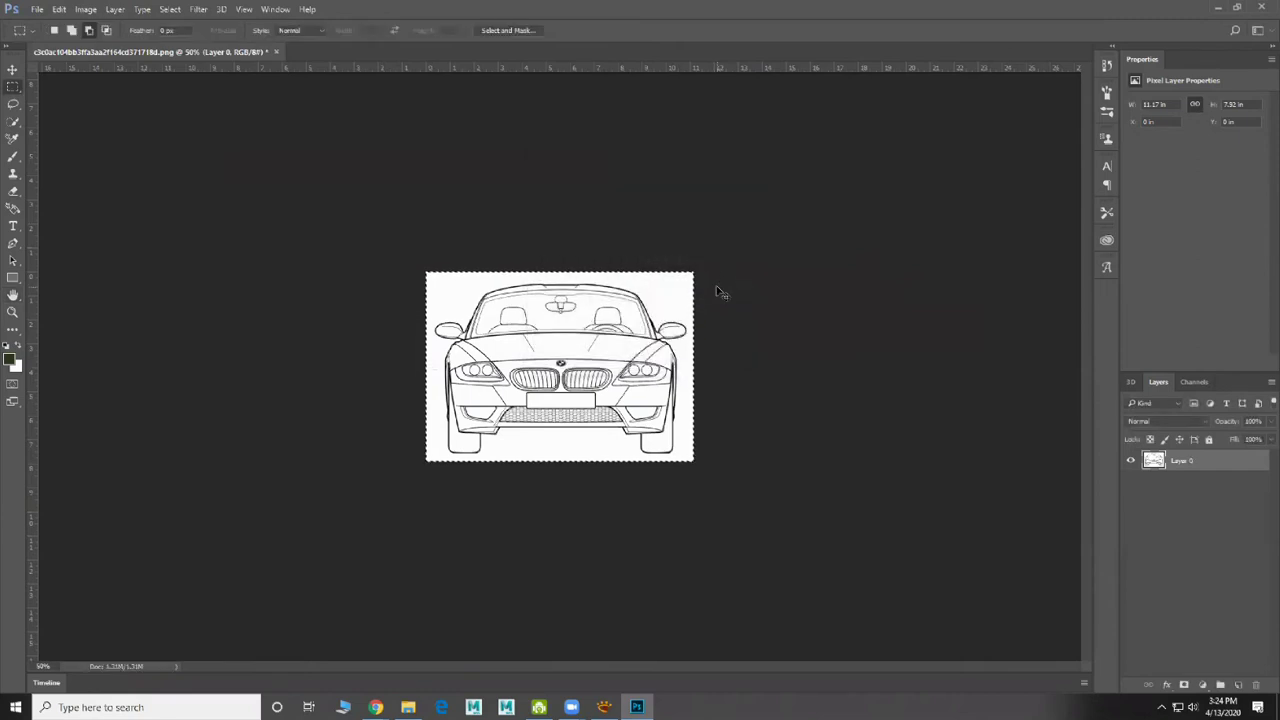
pyautogui.hotkey('ctrl', 'z')
# Shift the selection onto the car's rear view and crop the document to it
pyautogui.hotkey('shift', 'Down')
pyautogui.hotkey('shift', 'Down')
pyautogui.hotkey('shift', 'Down')
pyautogui.hotkey('shift', 'Down')
pyautogui.hotkey('shift', 'Down')
pyautogui.hotkey('shift', 'Down')
pyautogui.hotkey('shift', 'Down')
pyautogui.hotkey('shift', 'Down')
pyautogui.hotkey('shift', 'Down')
pyautogui.hotkey('shift', 'Down')
pyautogui.hotkey('shift', 'Down')
pyautogui.hotkey('shift', 'Down')
pyautogui.hotkey('shift', 'Down')
pyautogui.hotkey('shift', 'Down')
pyautogui.hotkey('shift', 'Down')
pyautogui.hotkey('shift', 'Down')
pyautogui.hotkey('shift', 'Down')
pyautogui.hotkey('shift', 'Down')
pyautogui.hotkey('shift', 'Down')
pyautogui.hotkey('shift', 'Down')
pyautogui.hotkey('shift', 'Down')
pyautogui.hotkey('shift', 'Down')
pyautogui.hotkey('shift', 'Down')
pyautogui.hotkey('shift', 'Down')
pyautogui.hotkey('shift', 'Down')
pyautogui.hotkey('shift', 'Down')
pyautogui.hotkey('shift', 'Down')
pyautogui.hotkey('shift', 'Down')
pyautogui.hotkey('shift', 'Down')
pyautogui.hotkey('shift', 'Down')
pyautogui.hotkey('shift', 'Down')
pyautogui.hotkey('shift', 'Down')
pyautogui.hotkey('shift', 'Down')
pyautogui.hotkey('shift', 'Down')
pyautogui.hotkey('shift', 'Down')
pyautogui.hotkey('shift', 'Down')
pyautogui.hotkey('shift', 'Down')
pyautogui.hotkey('shift', 'Down')
pyautogui.hotkey('shift', 'Down')
pyautogui.hotkey('shift', 'Down')
pyautogui.hotkey('shift', 'Down')
pyautogui.hotkey('shift', 'Down')
pyautogui.hotkey('shift', 'Down')
pyautogui.hotkey('shift', 'Down')
pyautogui.hotkey('shift', 'Down')
pyautogui.hotkey('shift', 'Up')
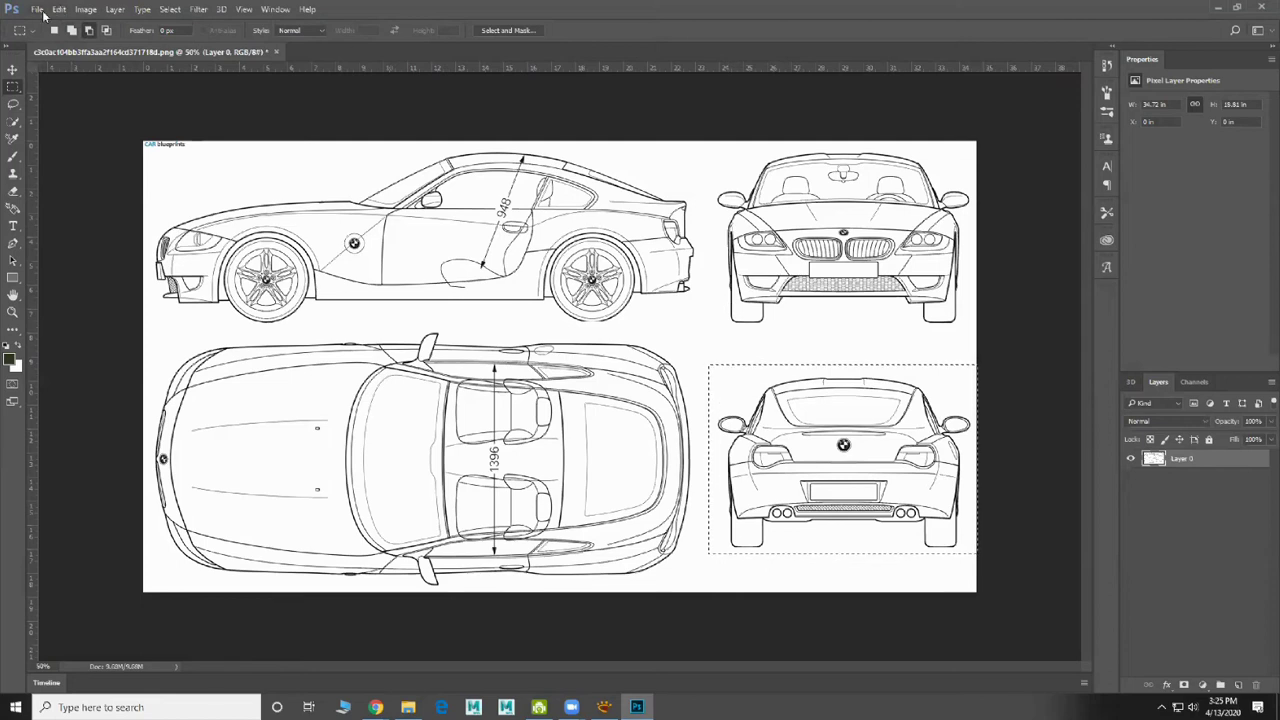
pyautogui.click(84, 9)
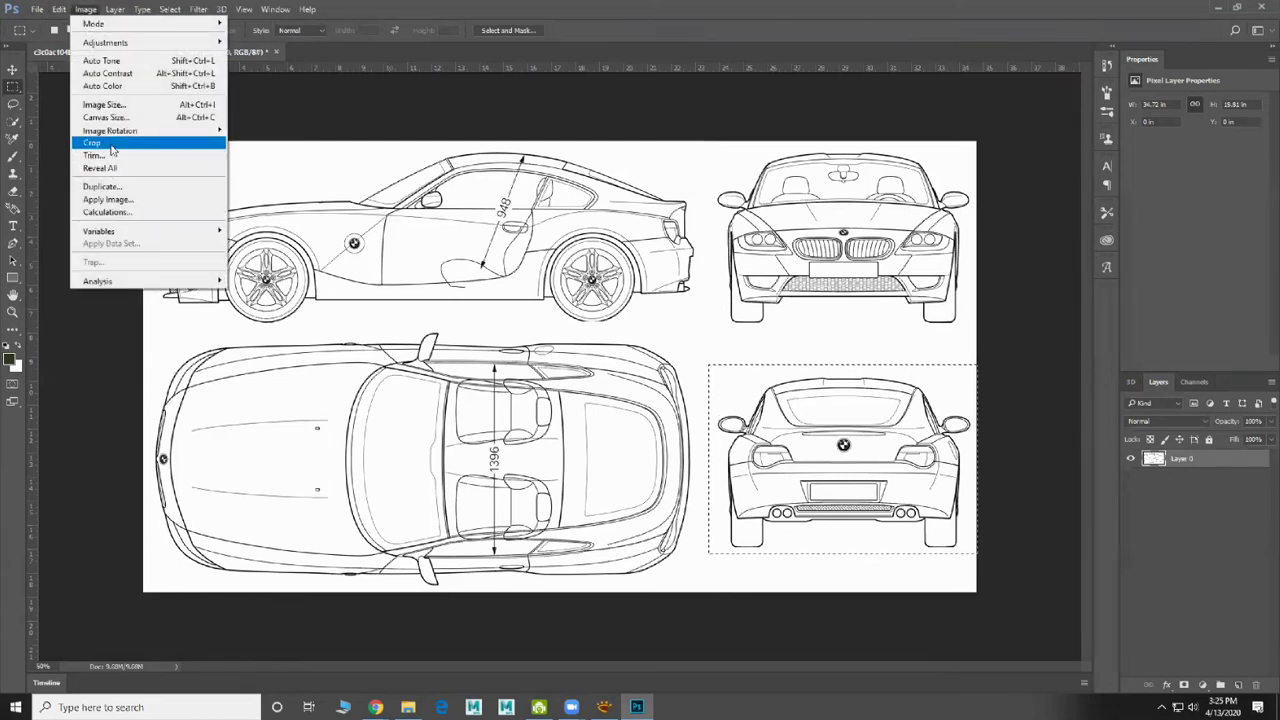
pyautogui.click(100, 142)
# Save the cropped rear view as a JPEG named Back
pyautogui.click(36, 9)
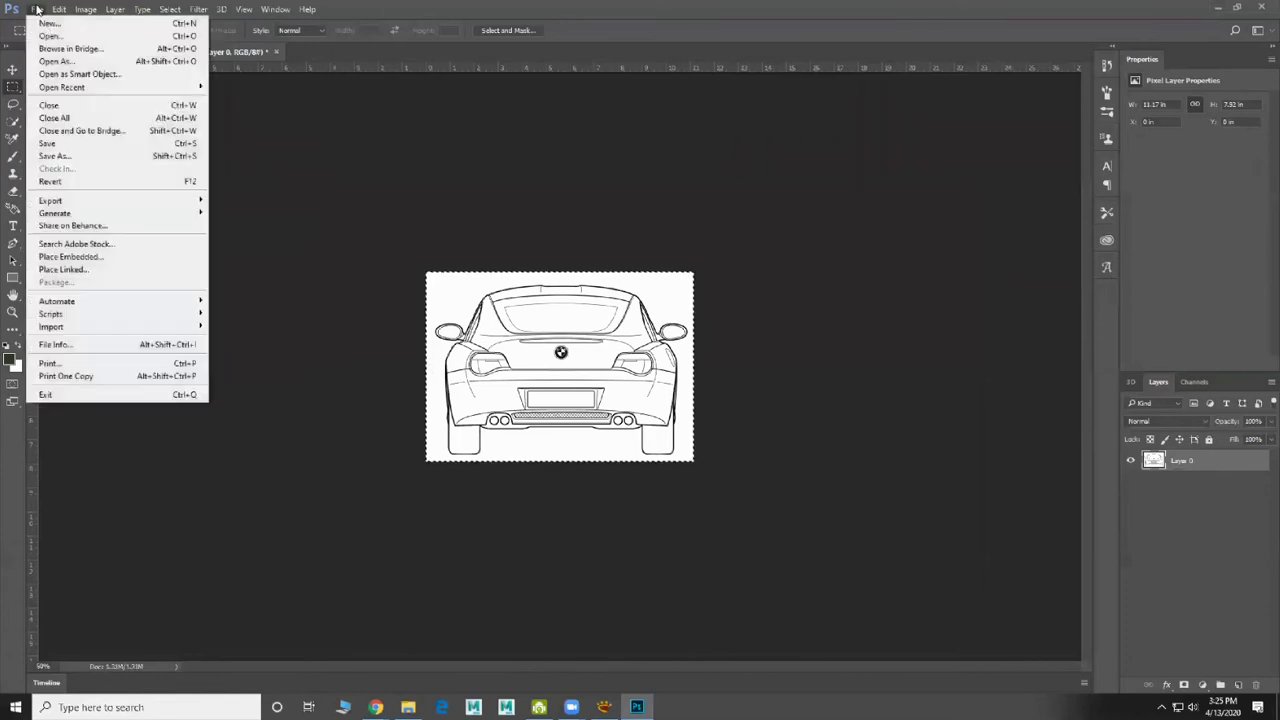
pyautogui.click(60, 153)
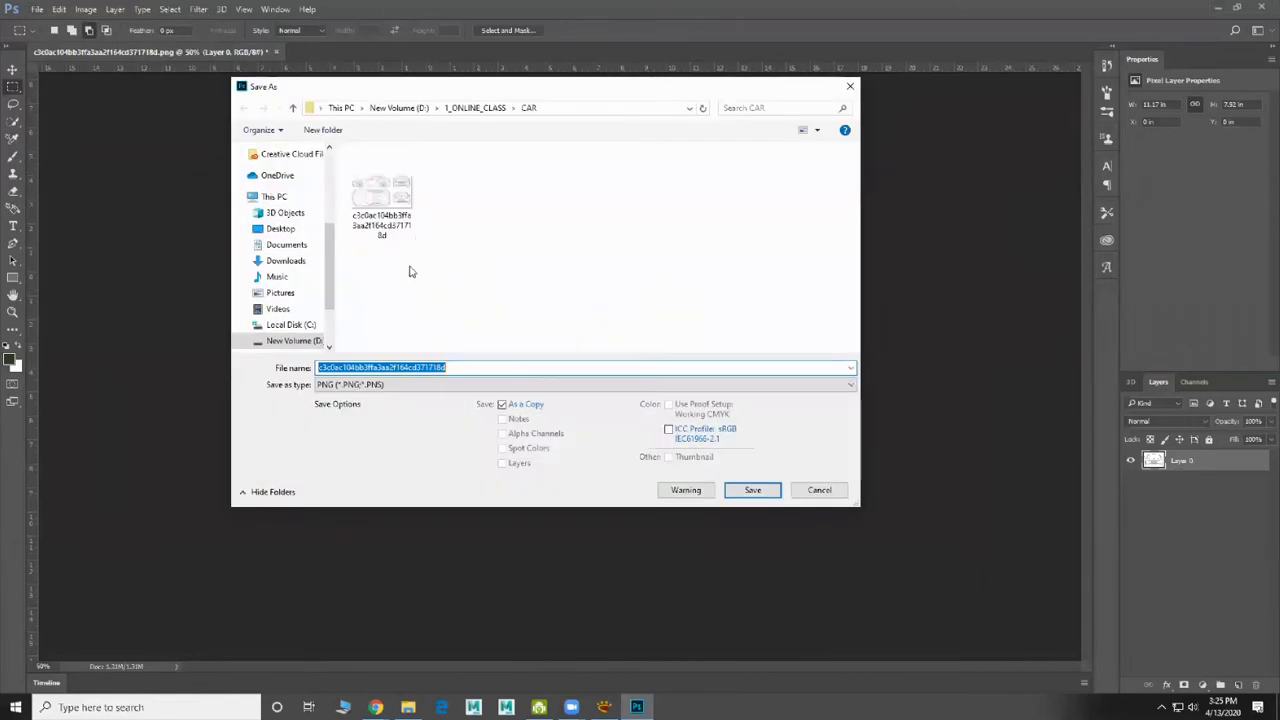
pyautogui.click(377, 386)
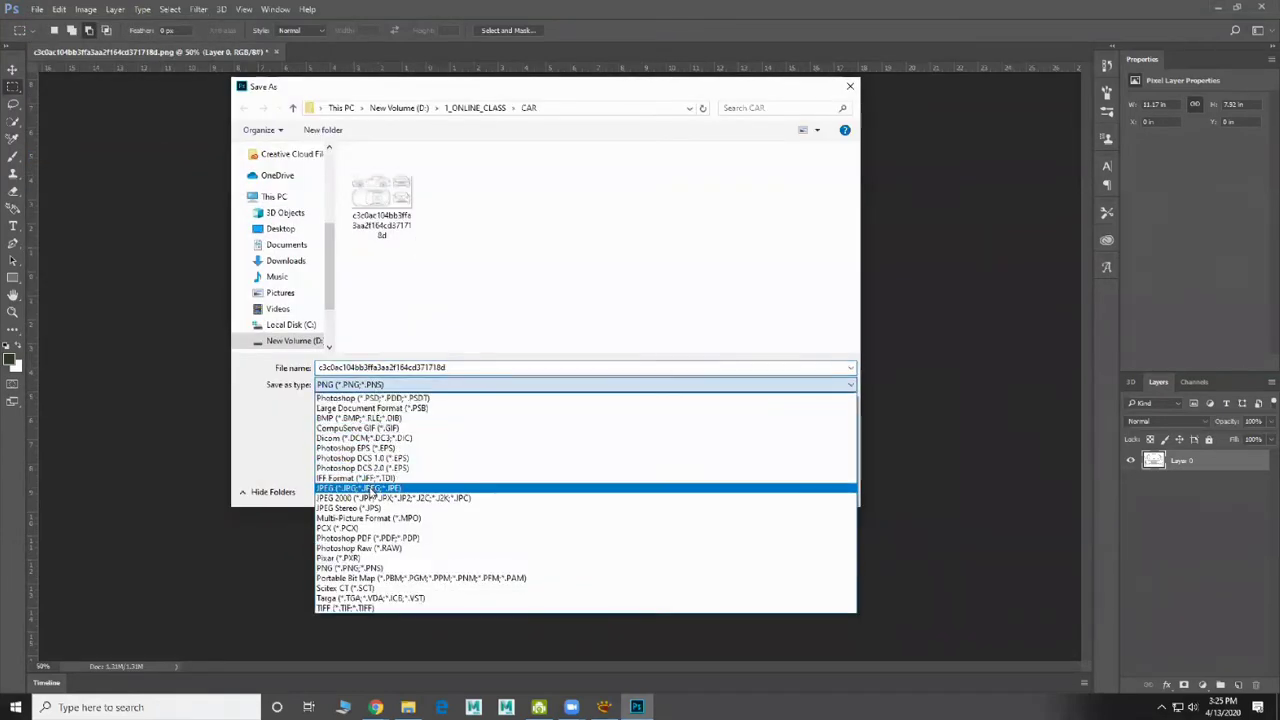
pyautogui.click(360, 488)
pyautogui.doubleClick(458, 367)
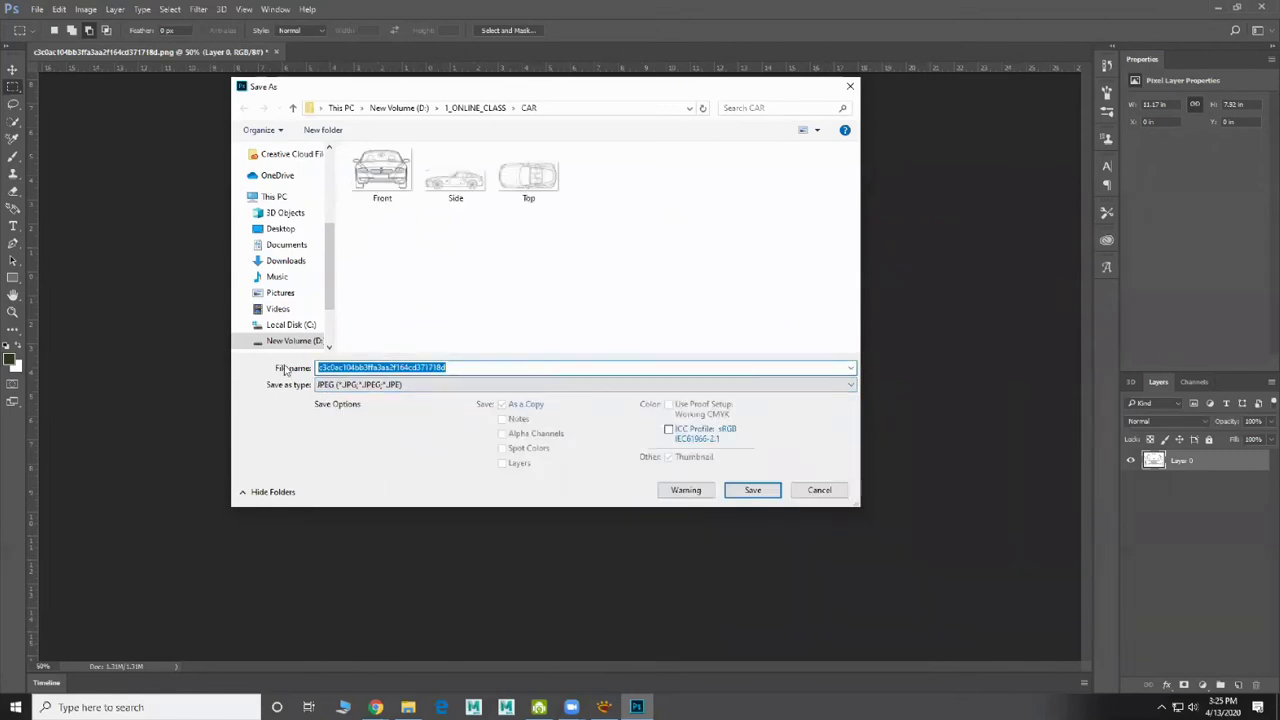
pyautogui.write('Back')
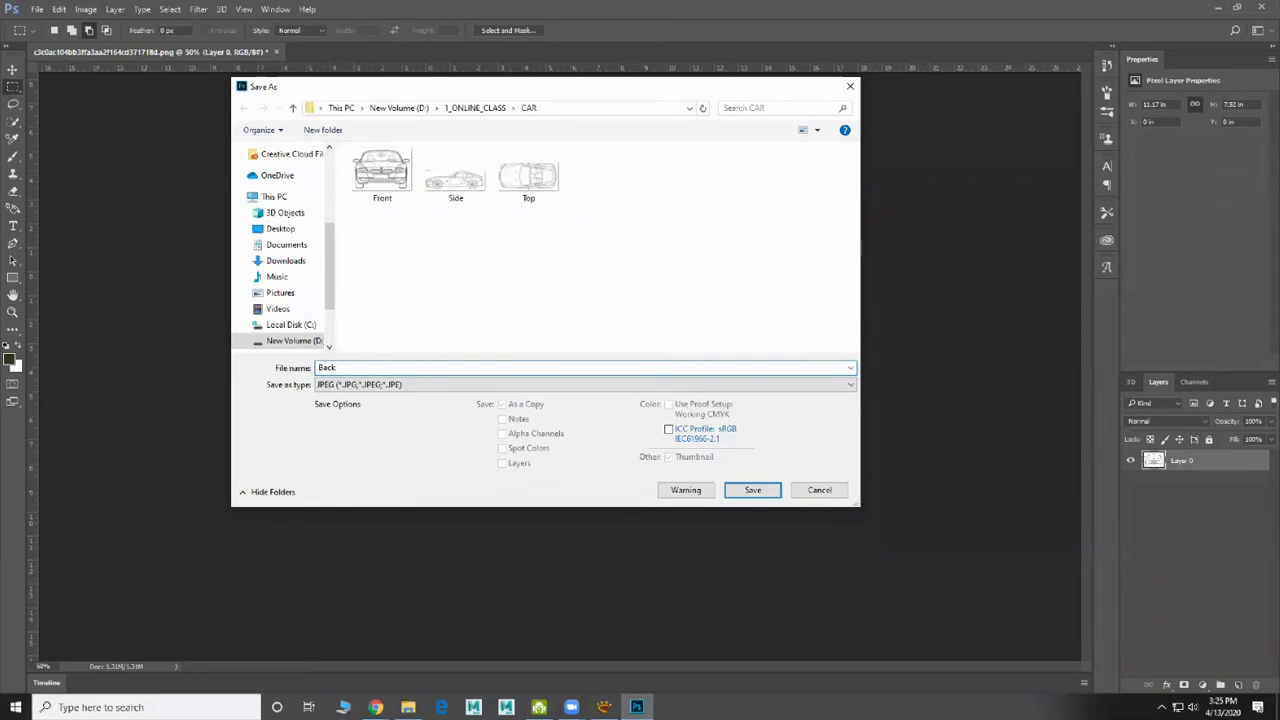
pyautogui.press('Return')
pyautogui.press('Return')
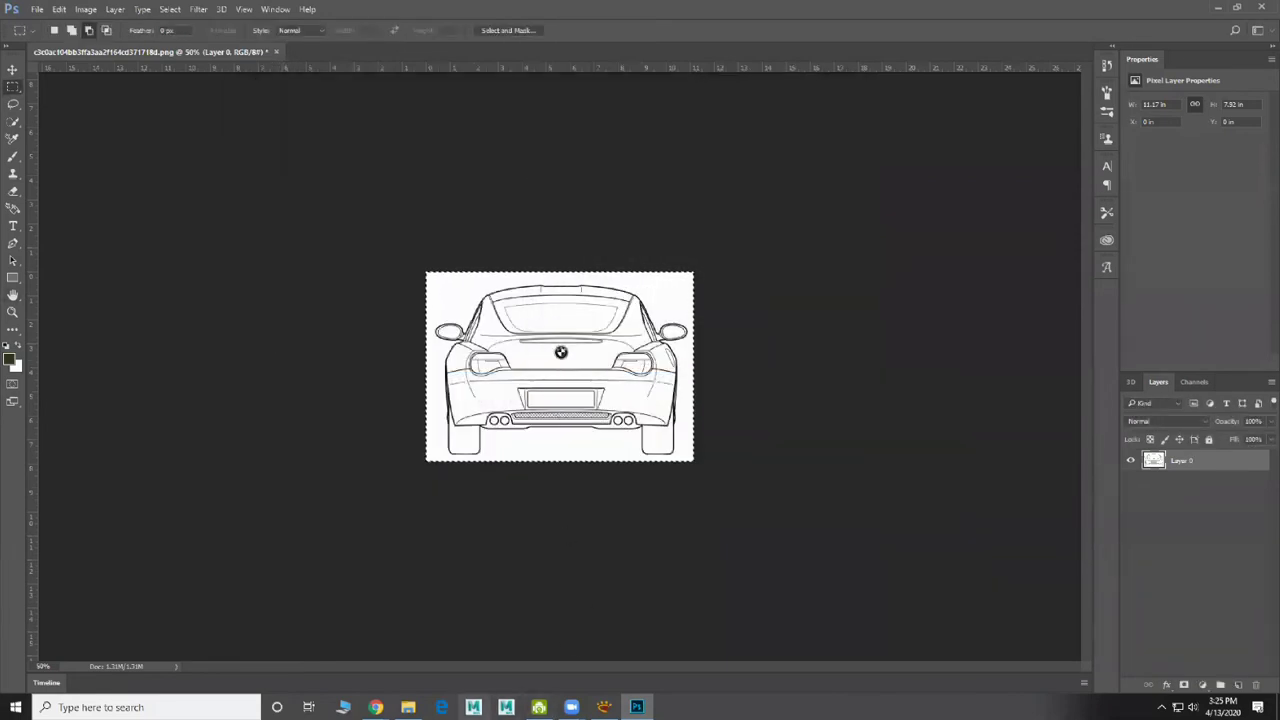
# Quit Photoshop without saving, clear File Explorer and XnView away, and launch Maya 2018
pyautogui.click(1261, 7)
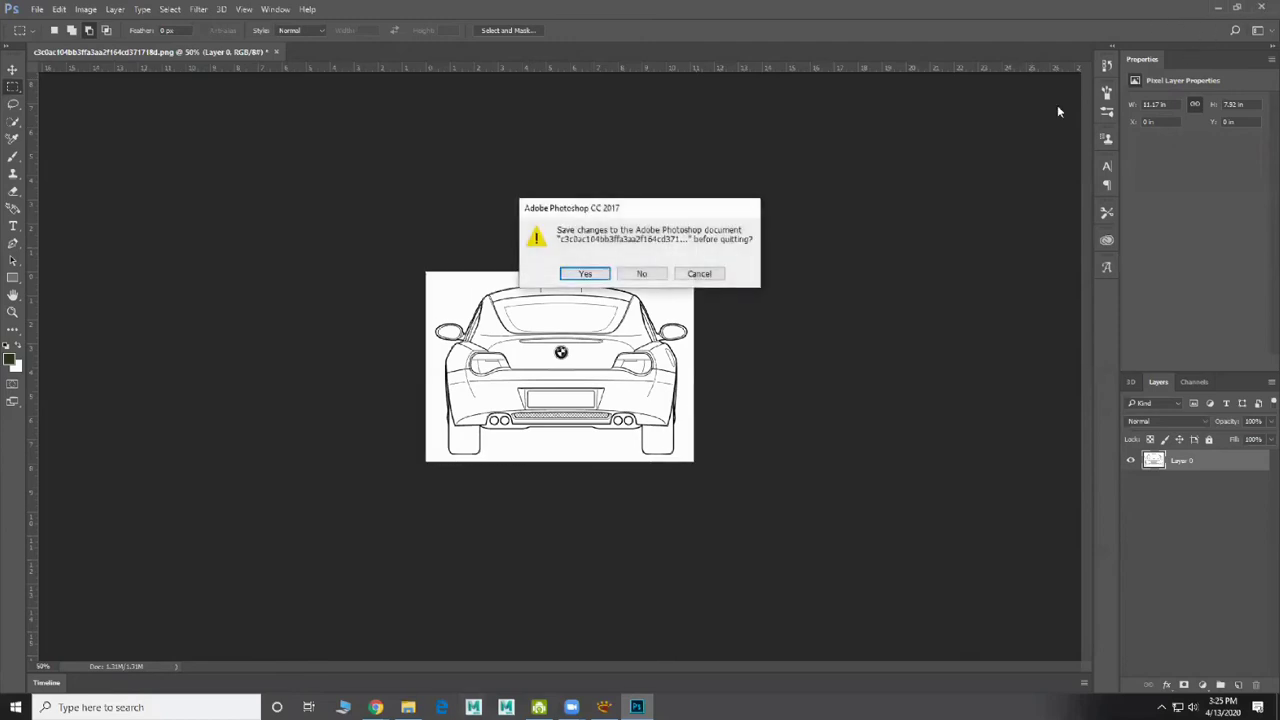
pyautogui.click(641, 274)
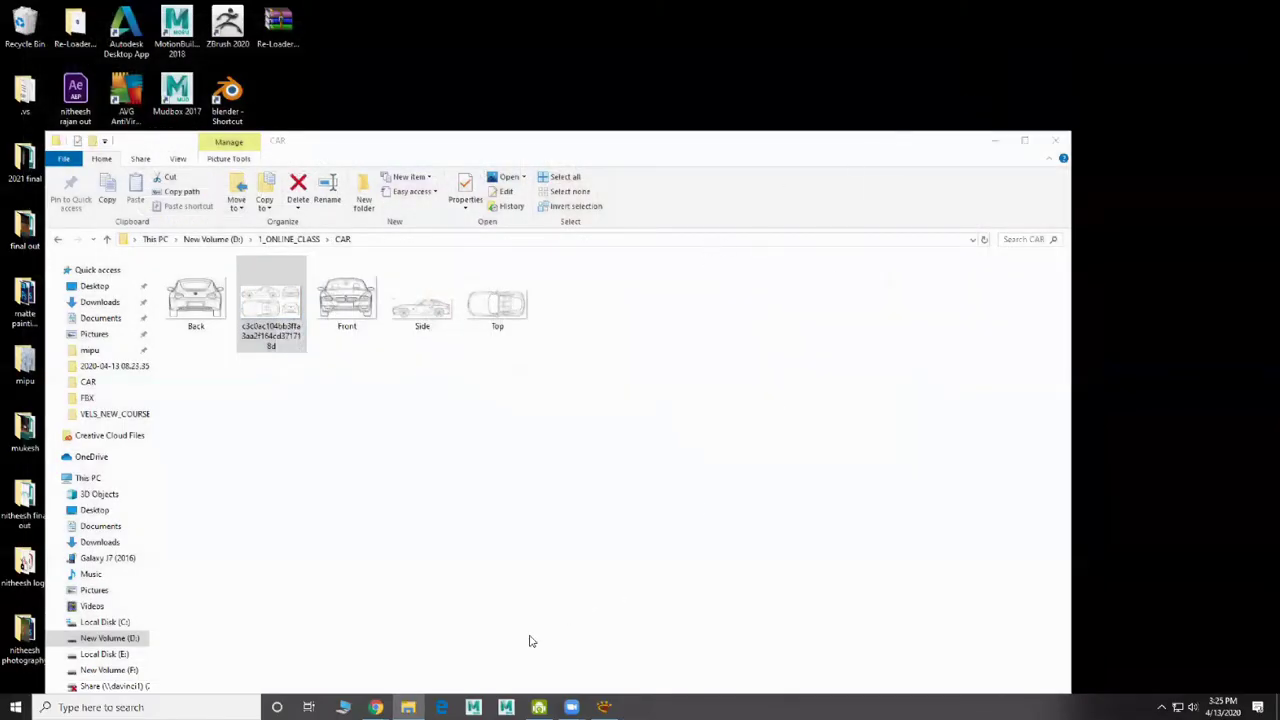
pyautogui.click(1000, 146)
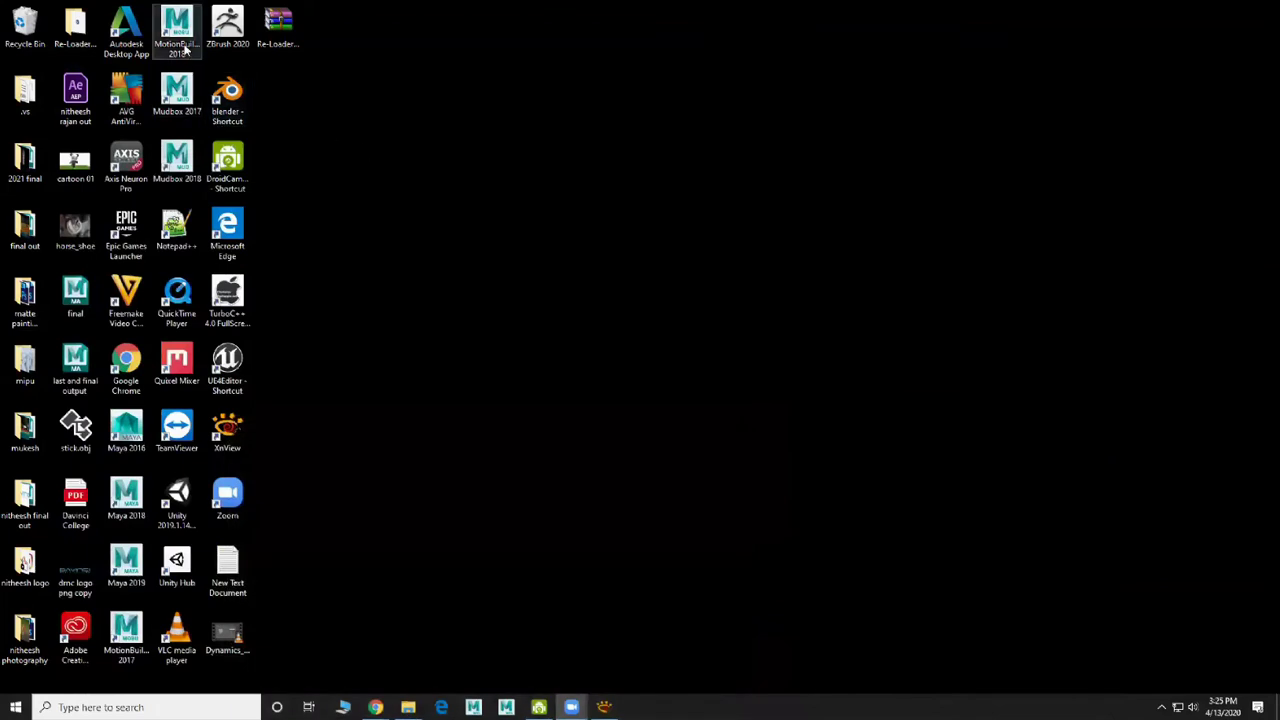
pyautogui.doubleClick(131, 503)
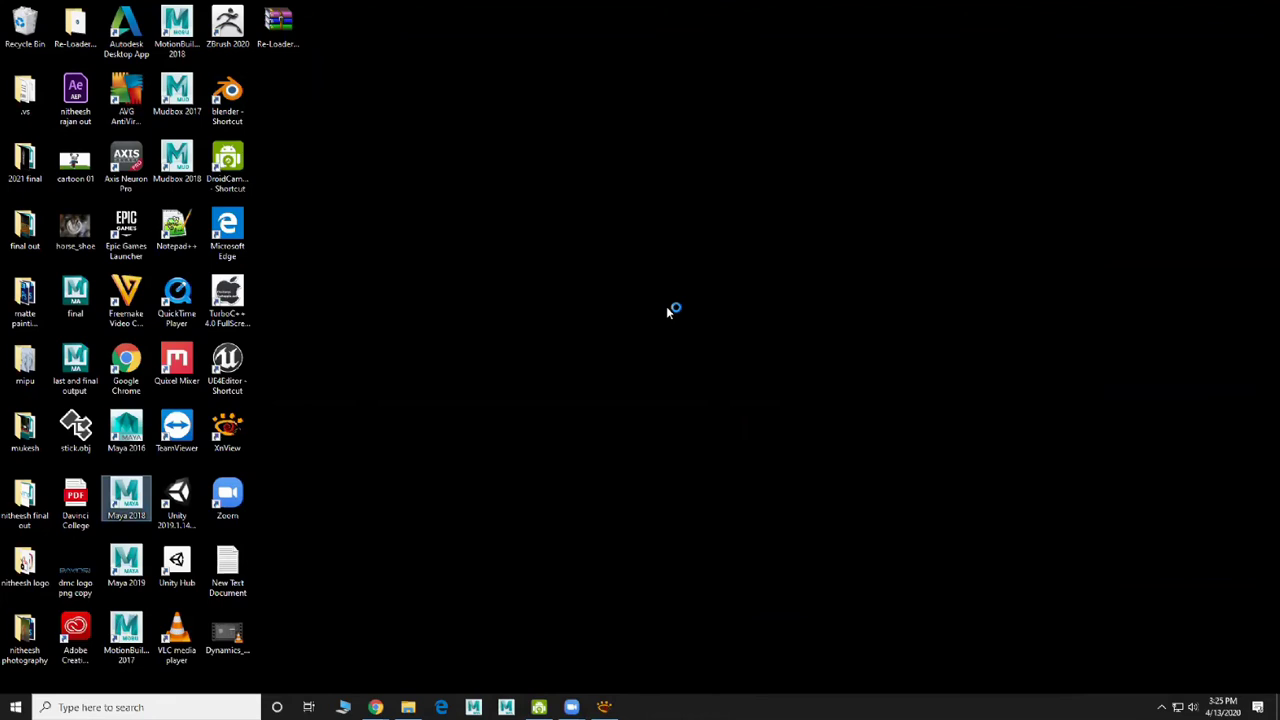
pyautogui.click(605, 705)
pyautogui.click(605, 705)
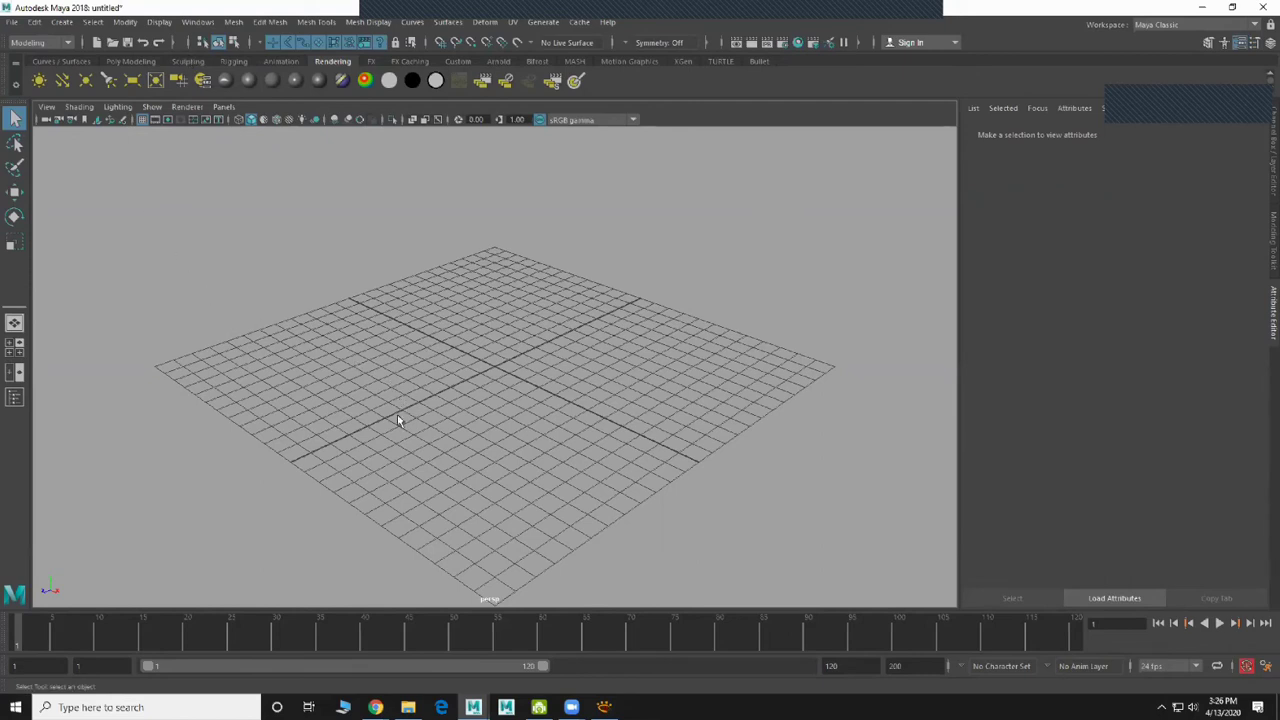
# Switch to the four-view layout and load D:\1_ONLINE_CLASS\CAR\Top.jpg as the top view's image plane
pyautogui.press('space')
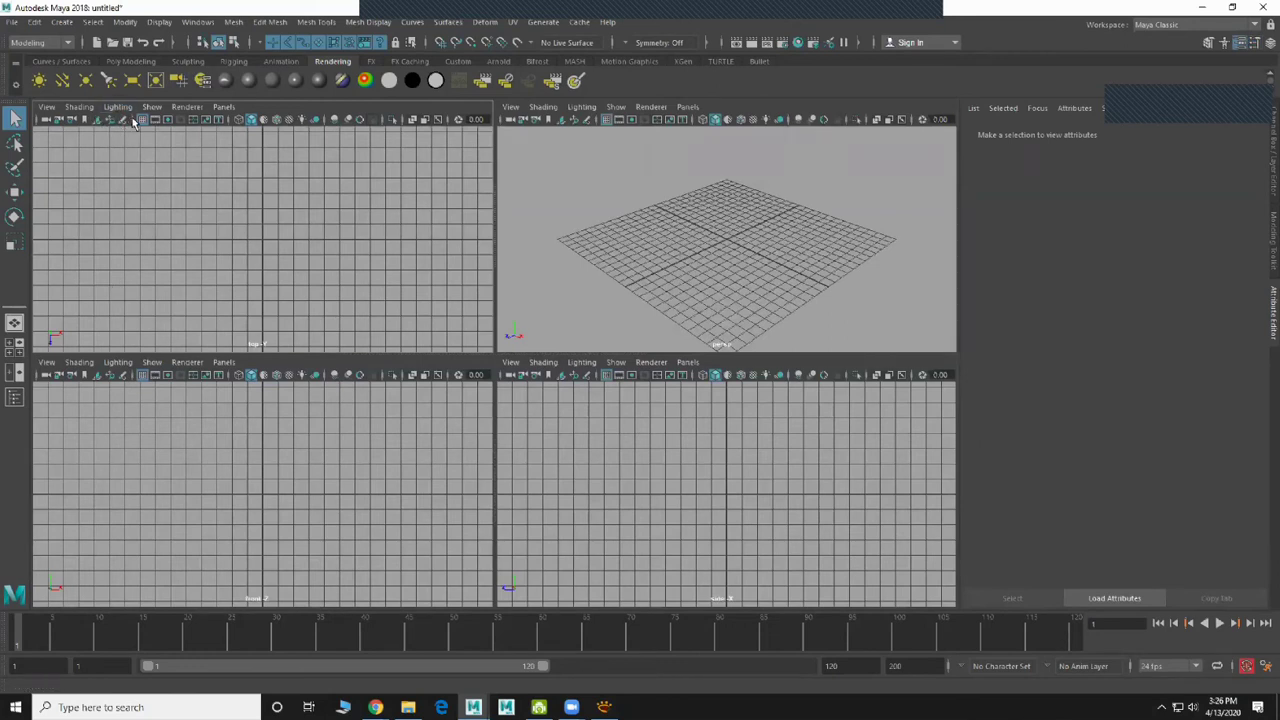
pyautogui.click(99, 121)
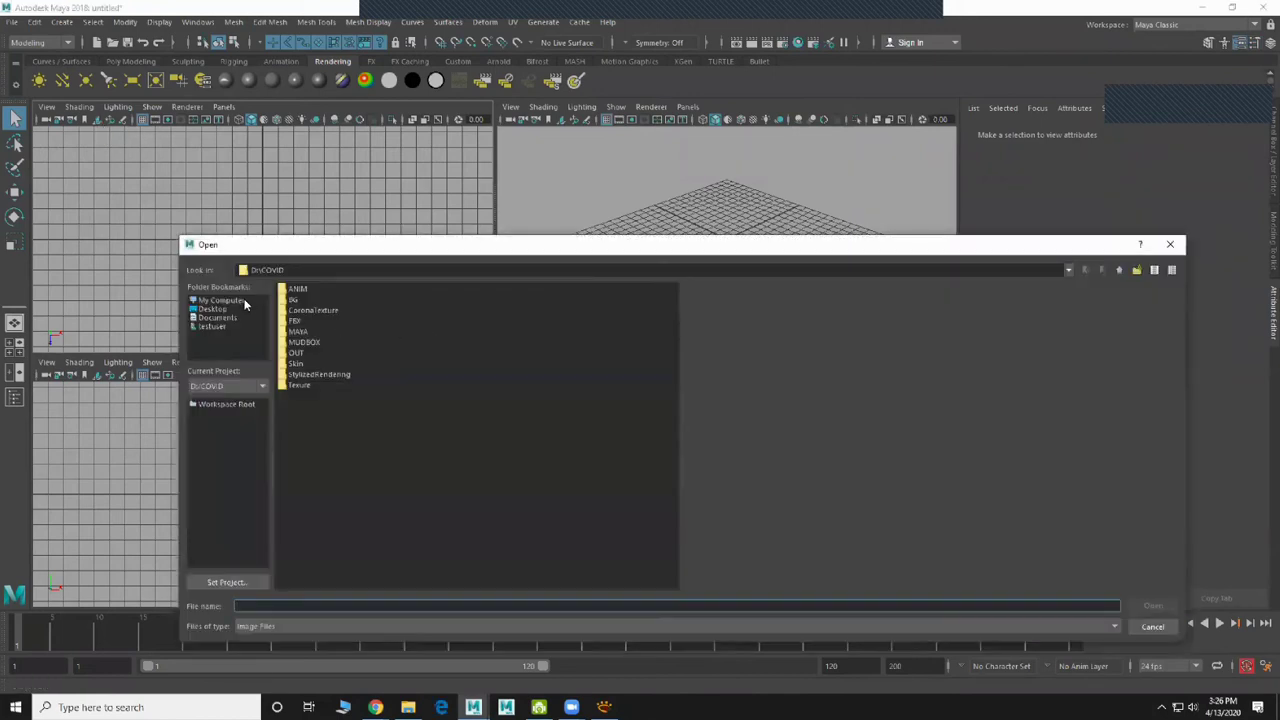
pyautogui.click(246, 302)
pyautogui.doubleClick(302, 305)
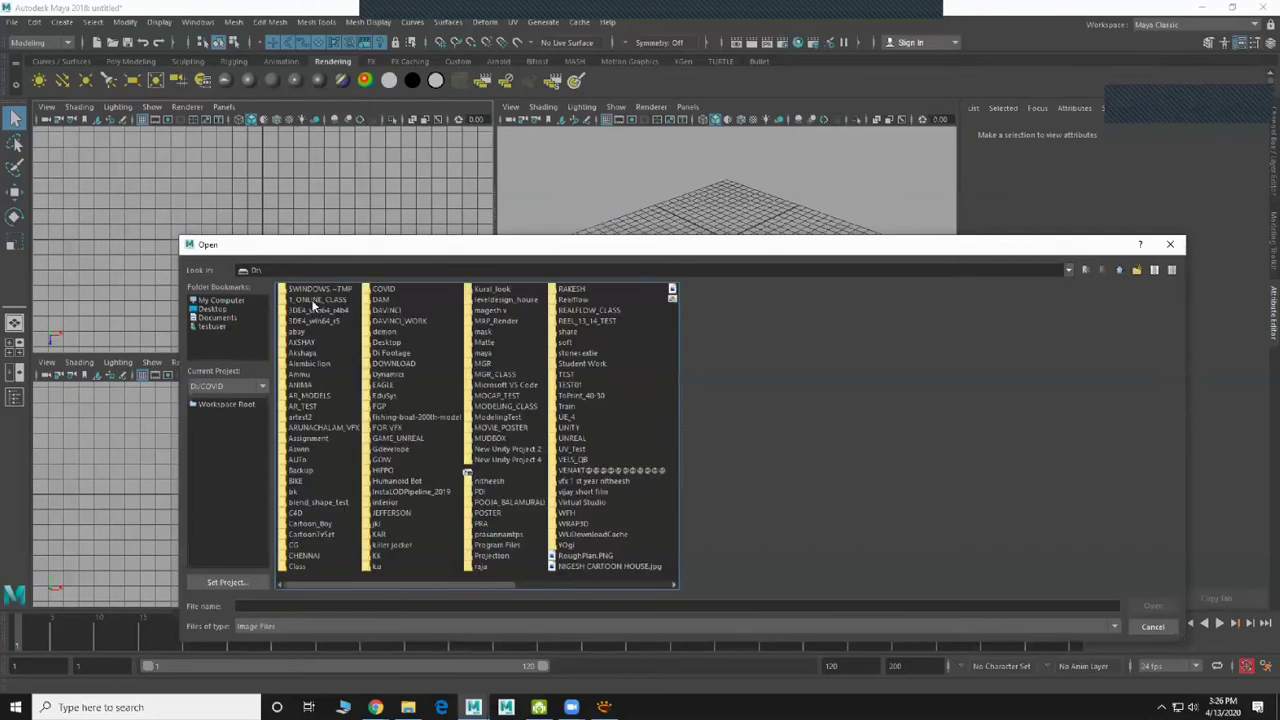
pyautogui.doubleClick(313, 305)
pyautogui.doubleClick(297, 290)
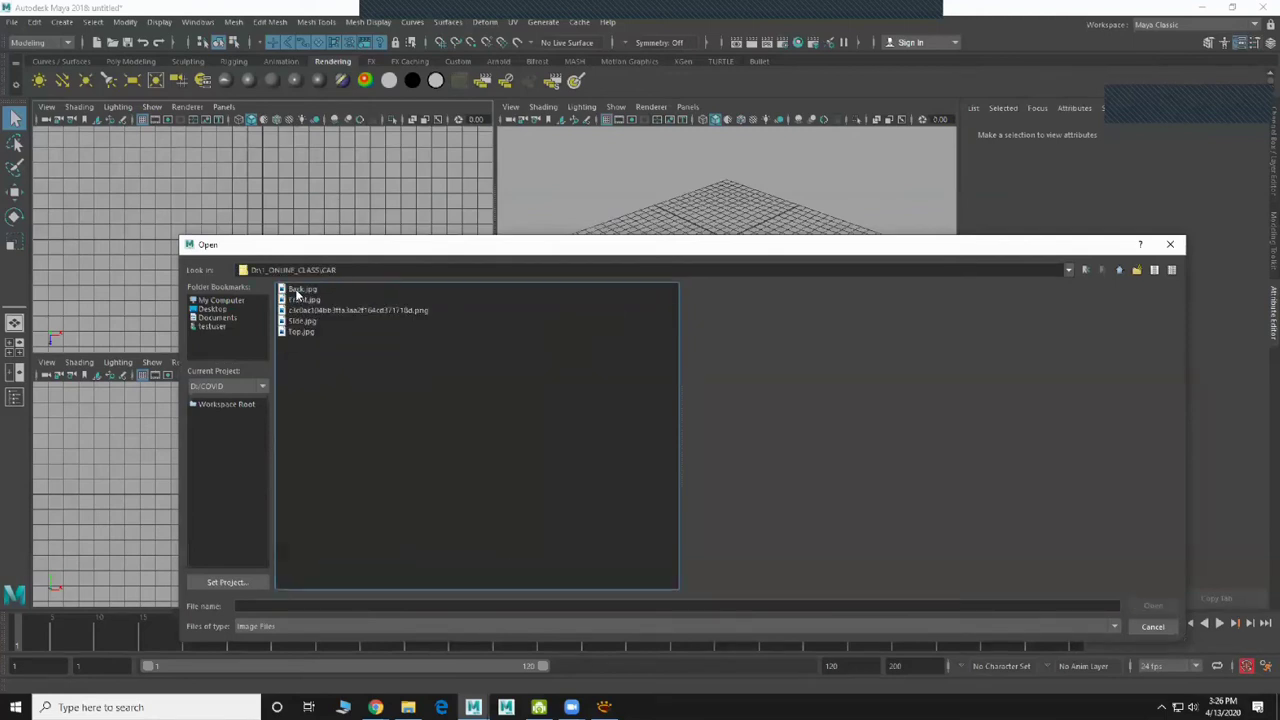
pyautogui.click(303, 332)
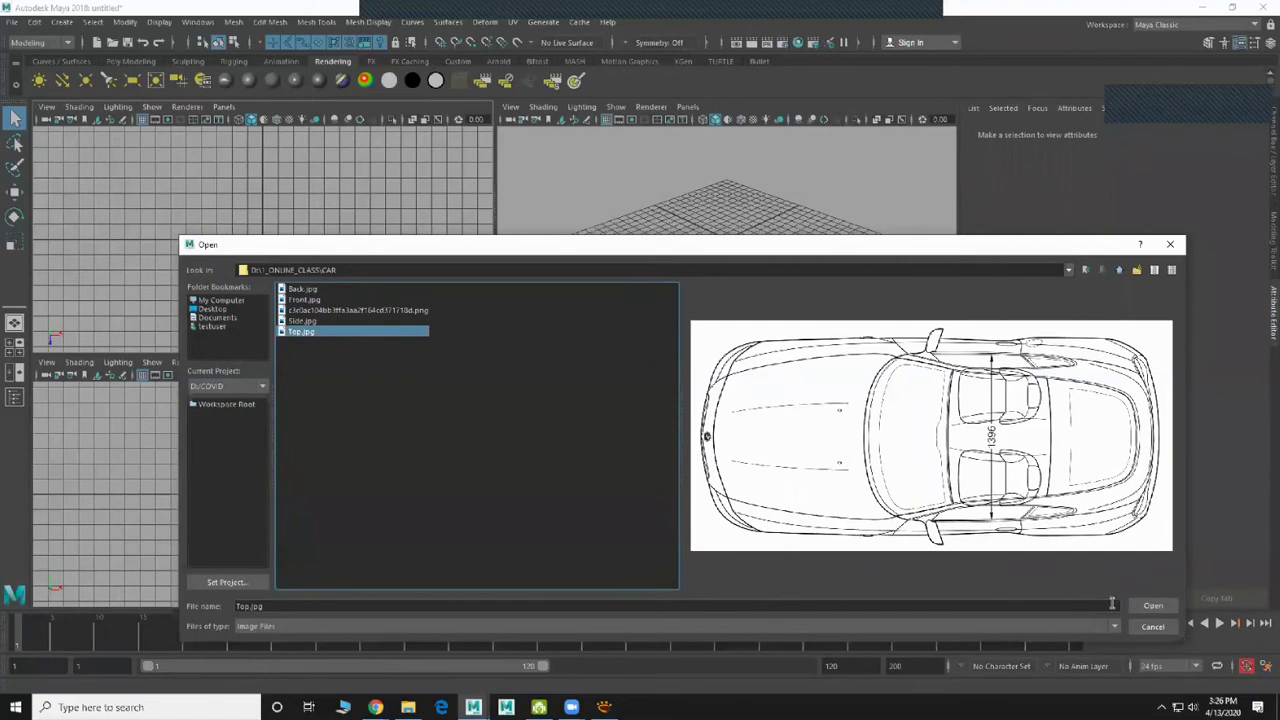
pyautogui.click(1155, 606)
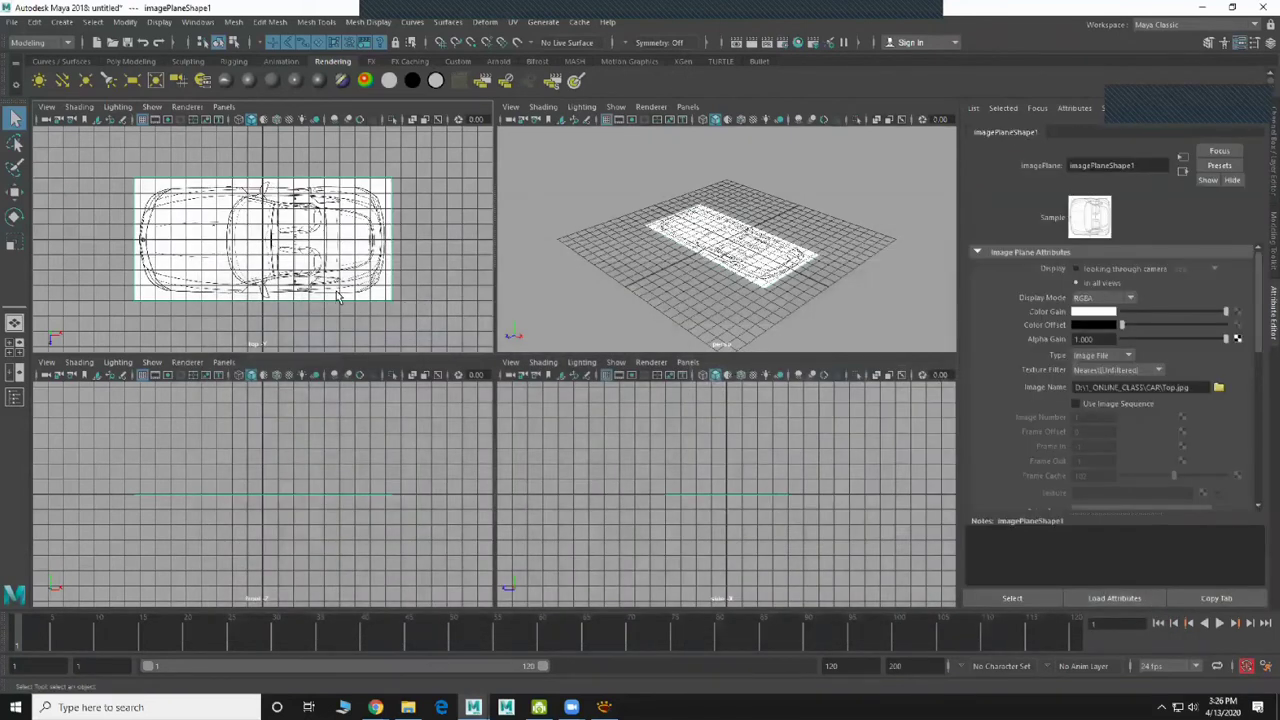
pyautogui.click(97, 375)
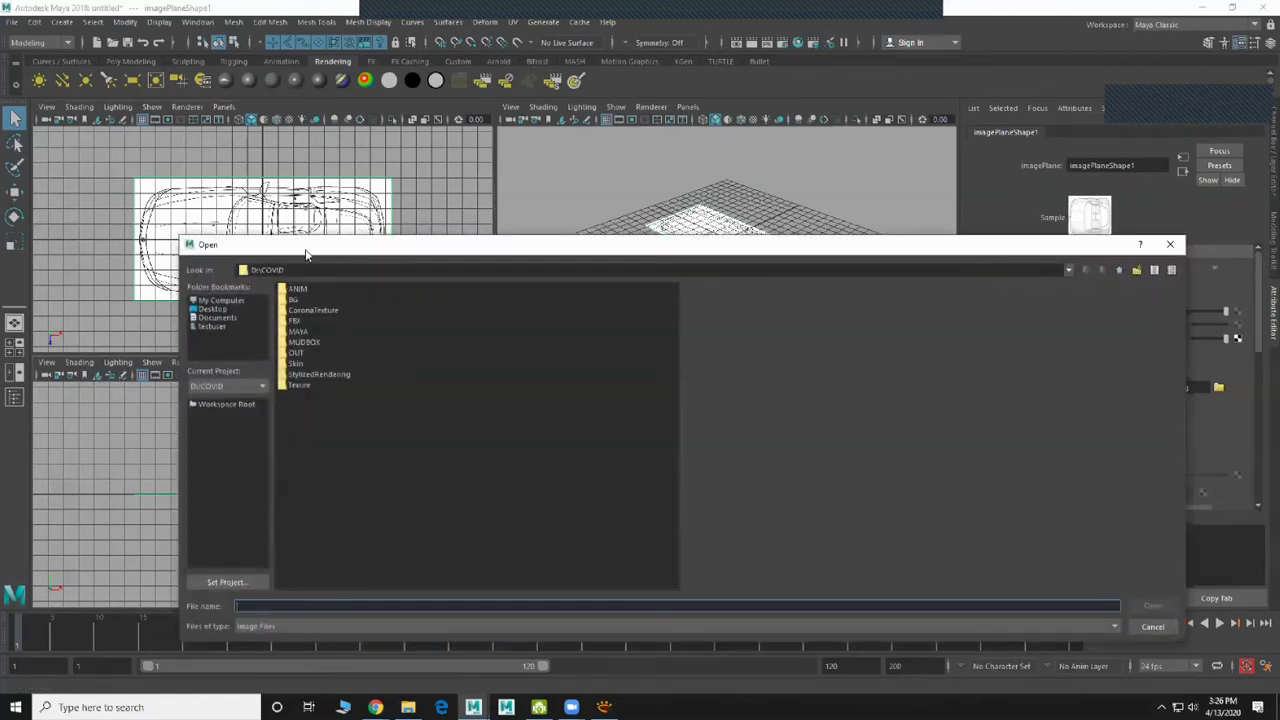
# Load Front.jpg from D:\1_ONLINE_CLASS\CAR as the front view's image plane
pyautogui.moveTo(306, 254); pyautogui.dragTo(464, 217)
pyautogui.click(395, 265)
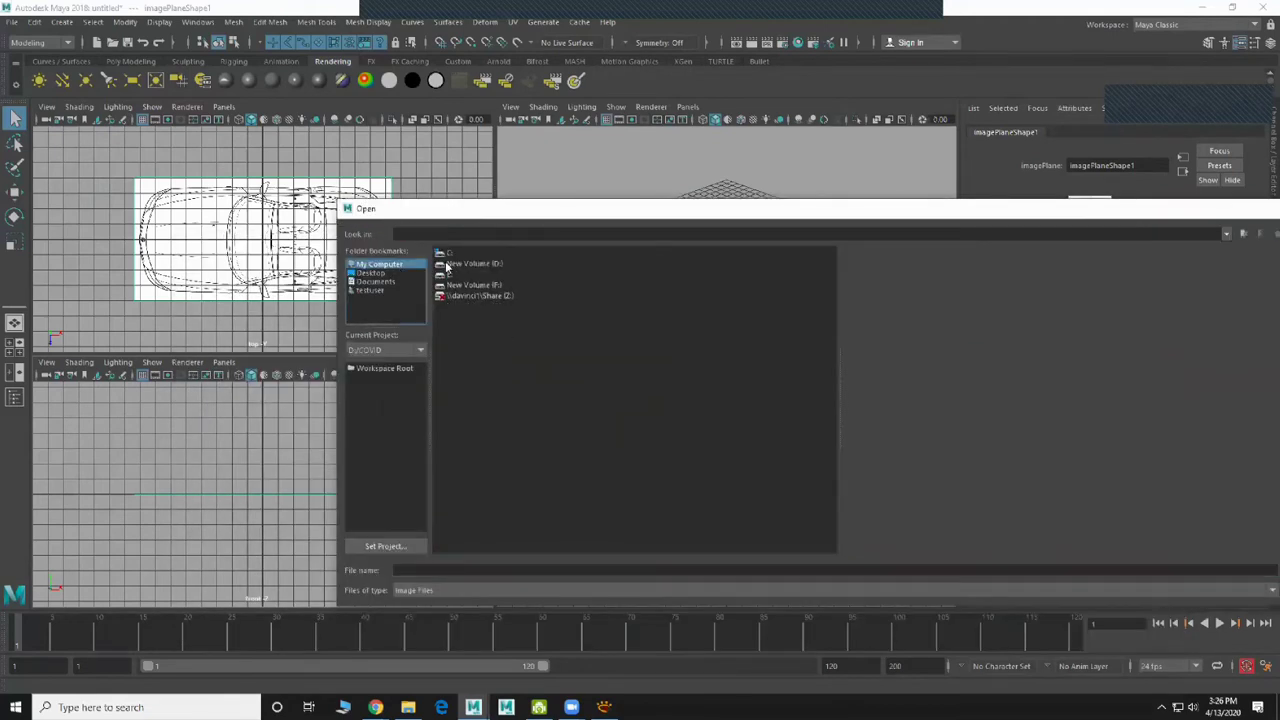
pyautogui.doubleClick(463, 268)
pyautogui.doubleClick(465, 264)
pyautogui.doubleClick(453, 252)
pyautogui.click(462, 263)
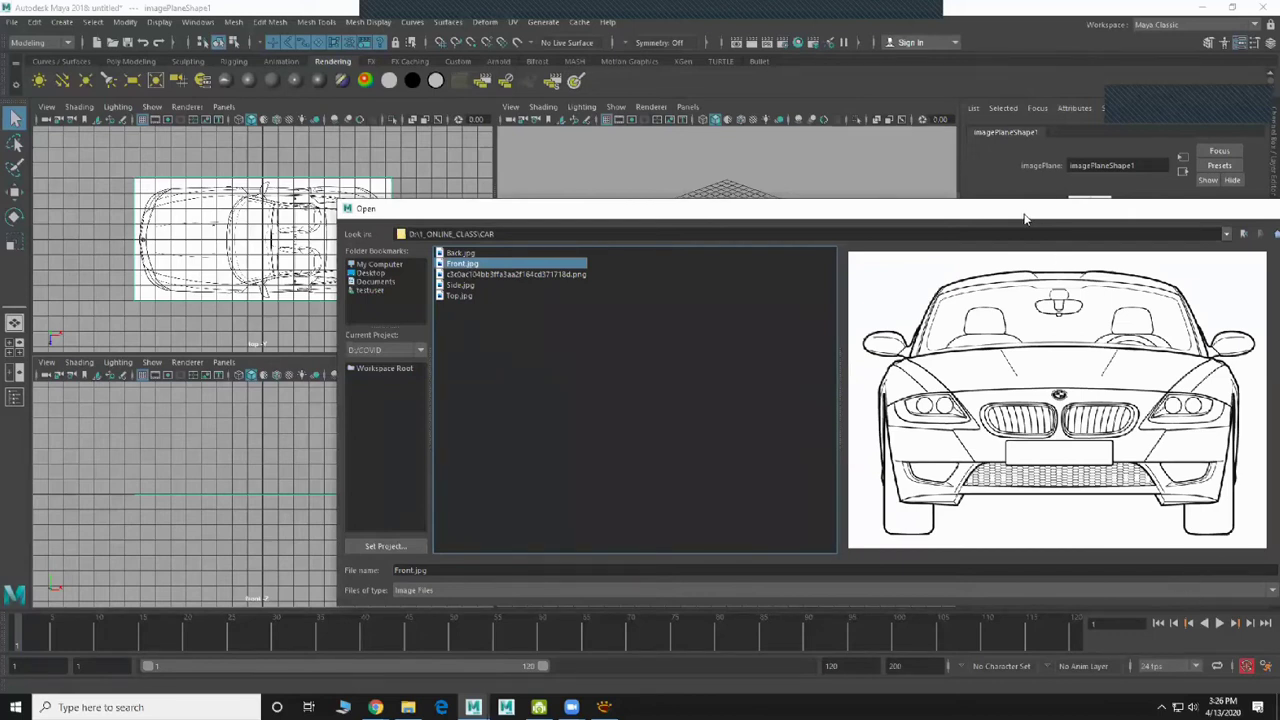
pyautogui.press('Return')
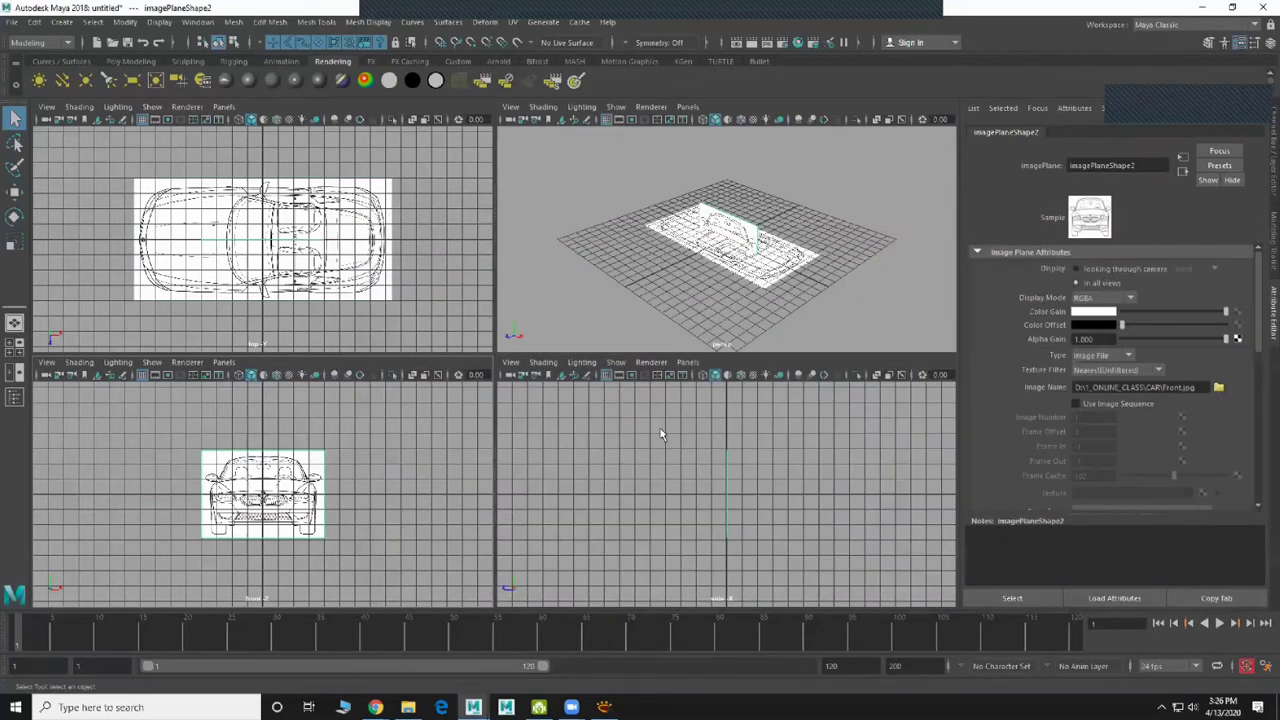
# Load Side.jpg from the same CAR folder as the side view's image plane
pyautogui.click(521, 370)
pyautogui.click(546, 372)
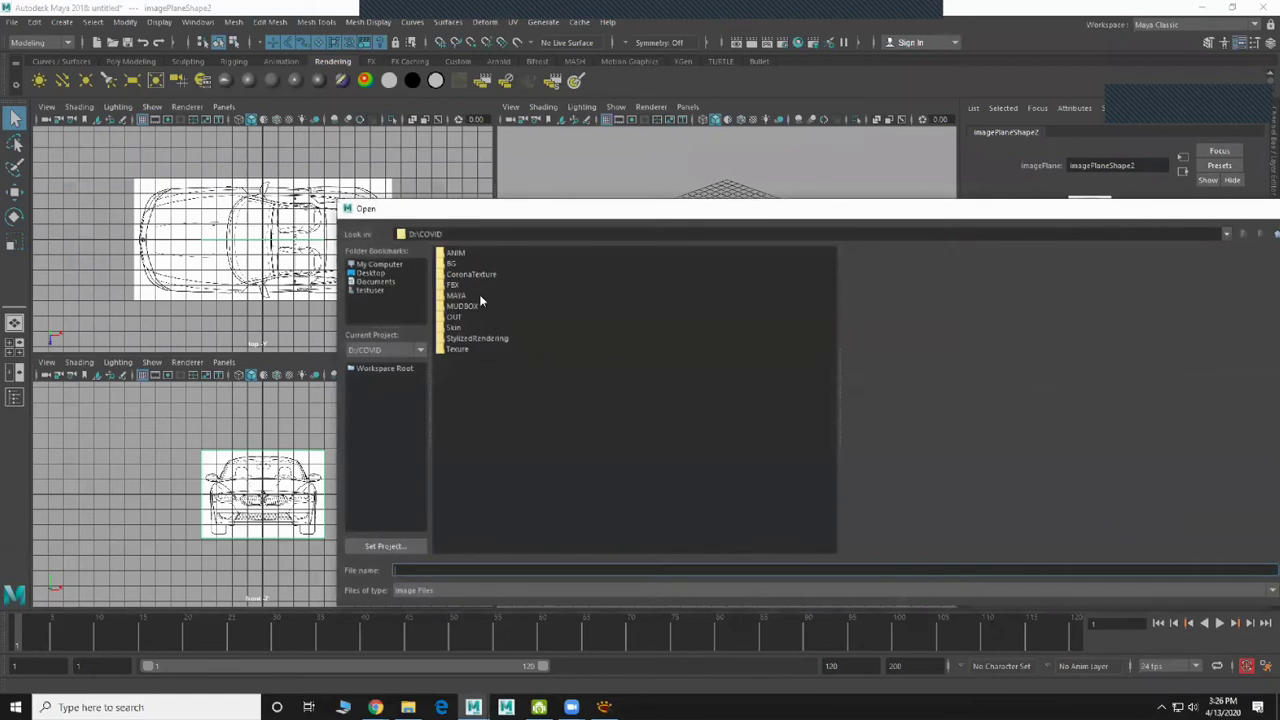
pyautogui.click(388, 265)
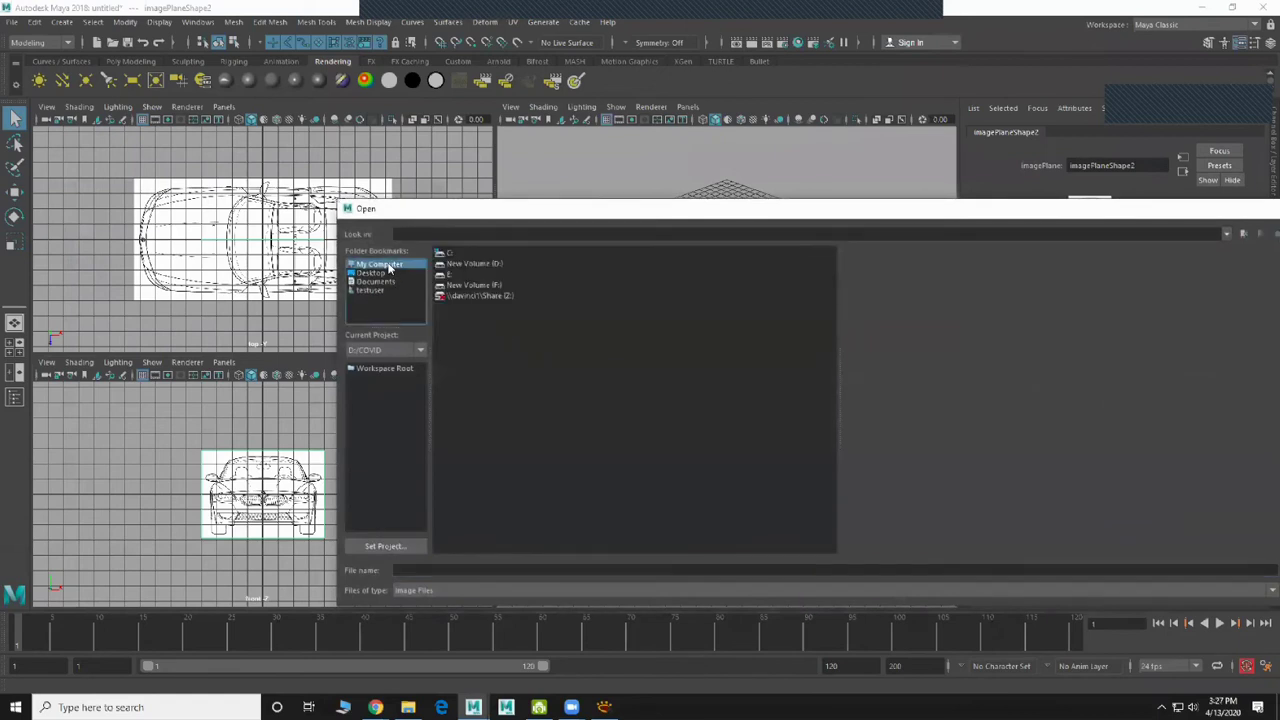
pyautogui.doubleClick(467, 265)
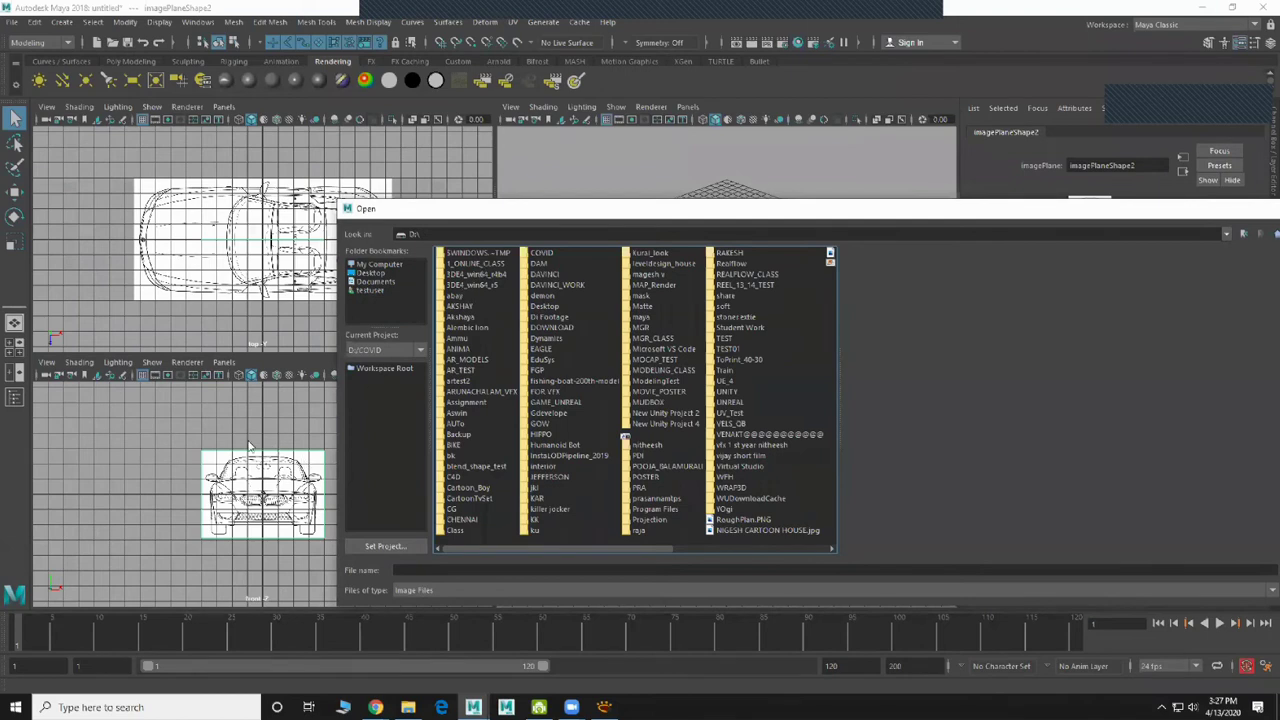
pyautogui.doubleClick(467, 265)
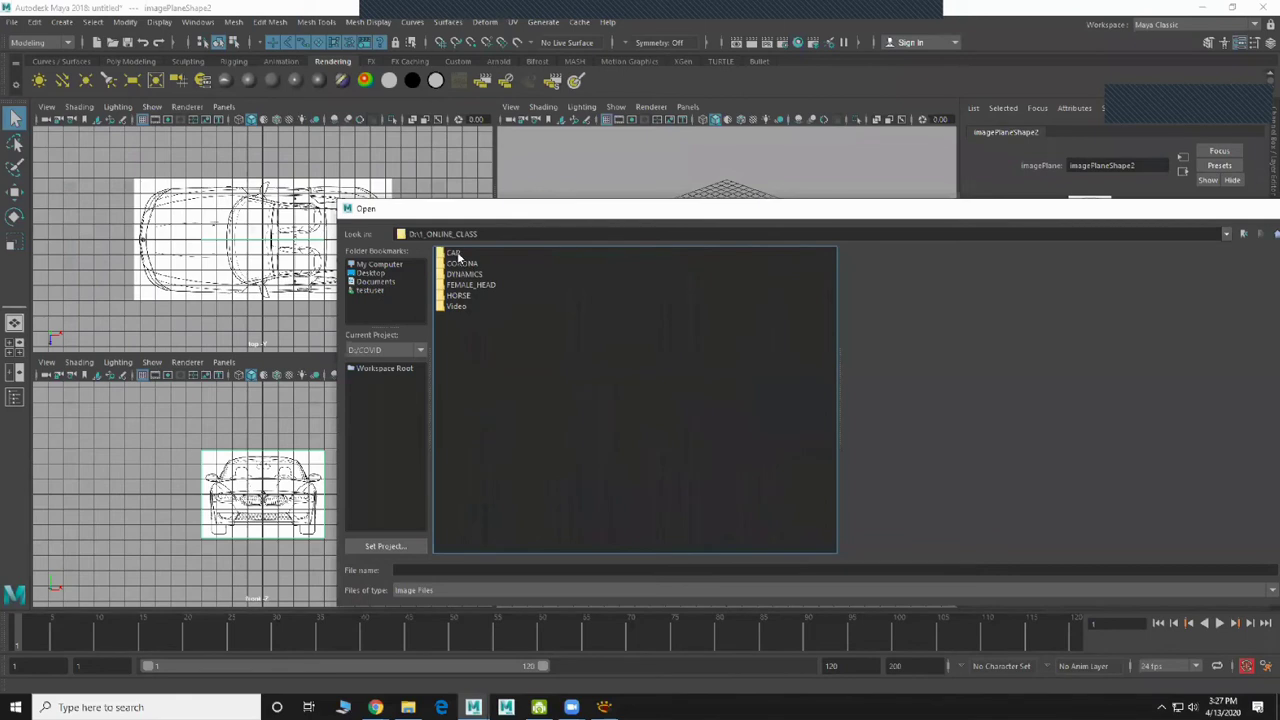
pyautogui.click(456, 253)
pyautogui.doubleClick(447, 255)
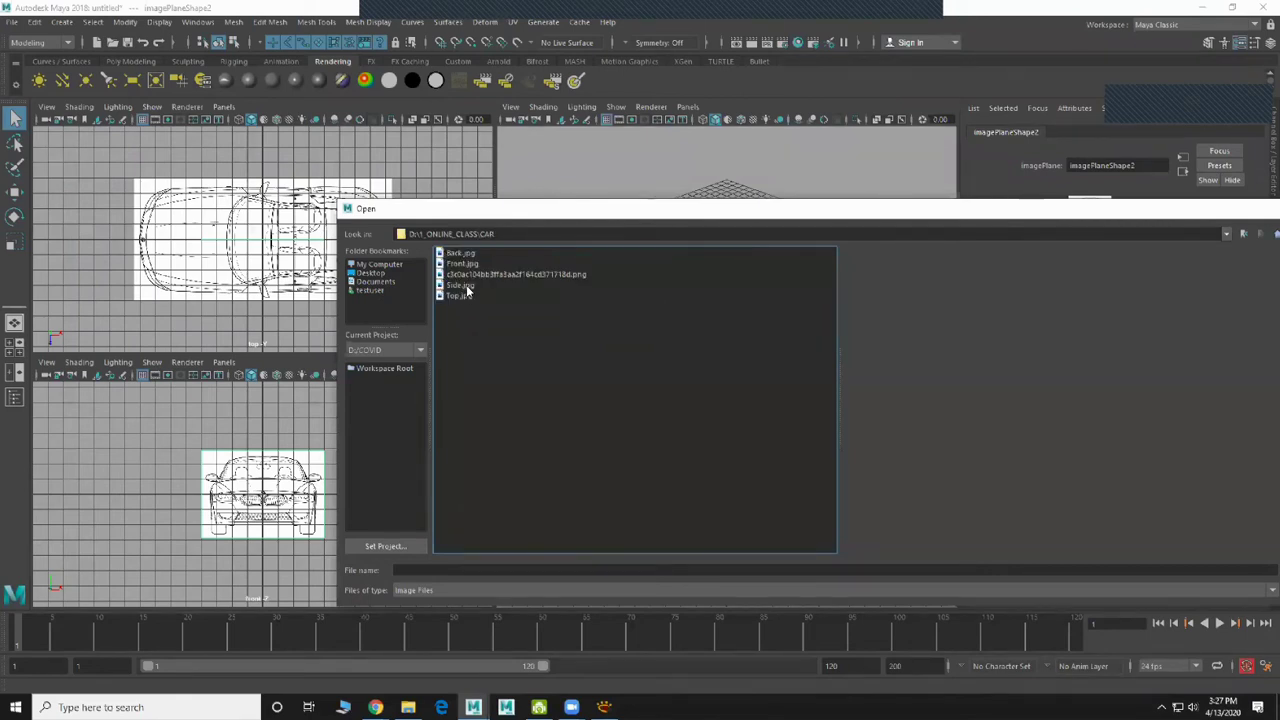
pyautogui.click(461, 286)
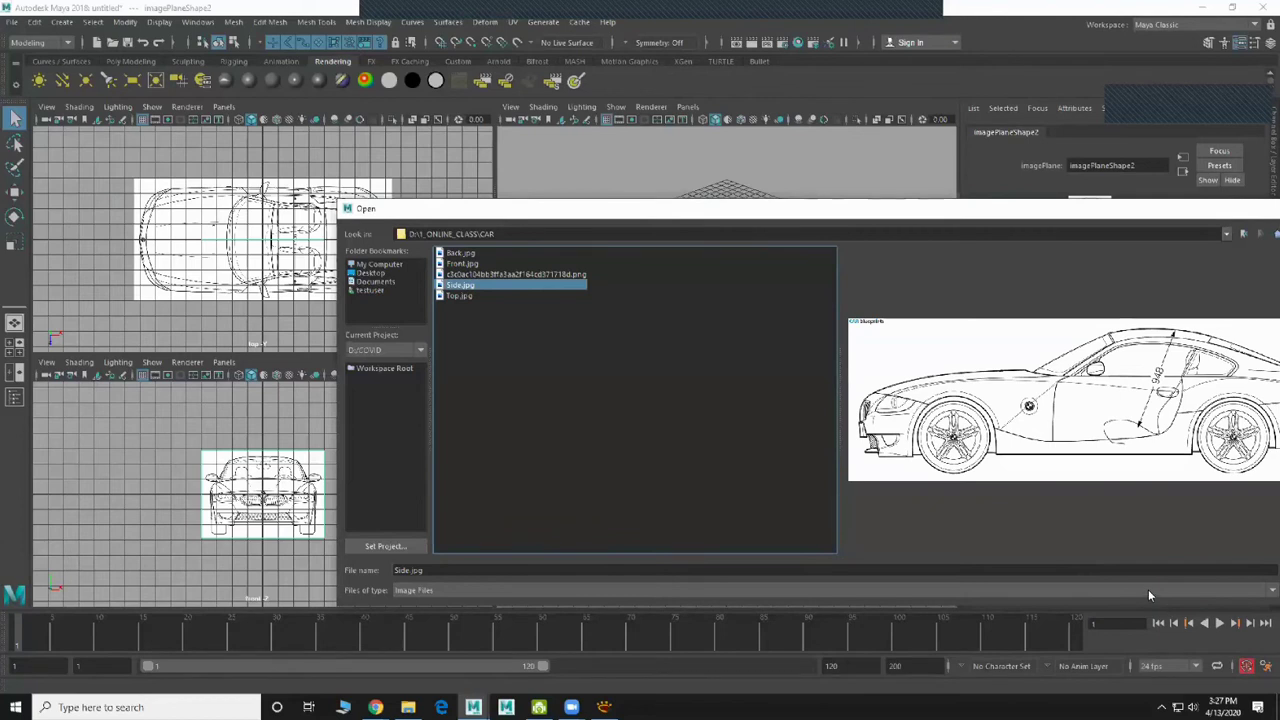
pyautogui.press('Return')
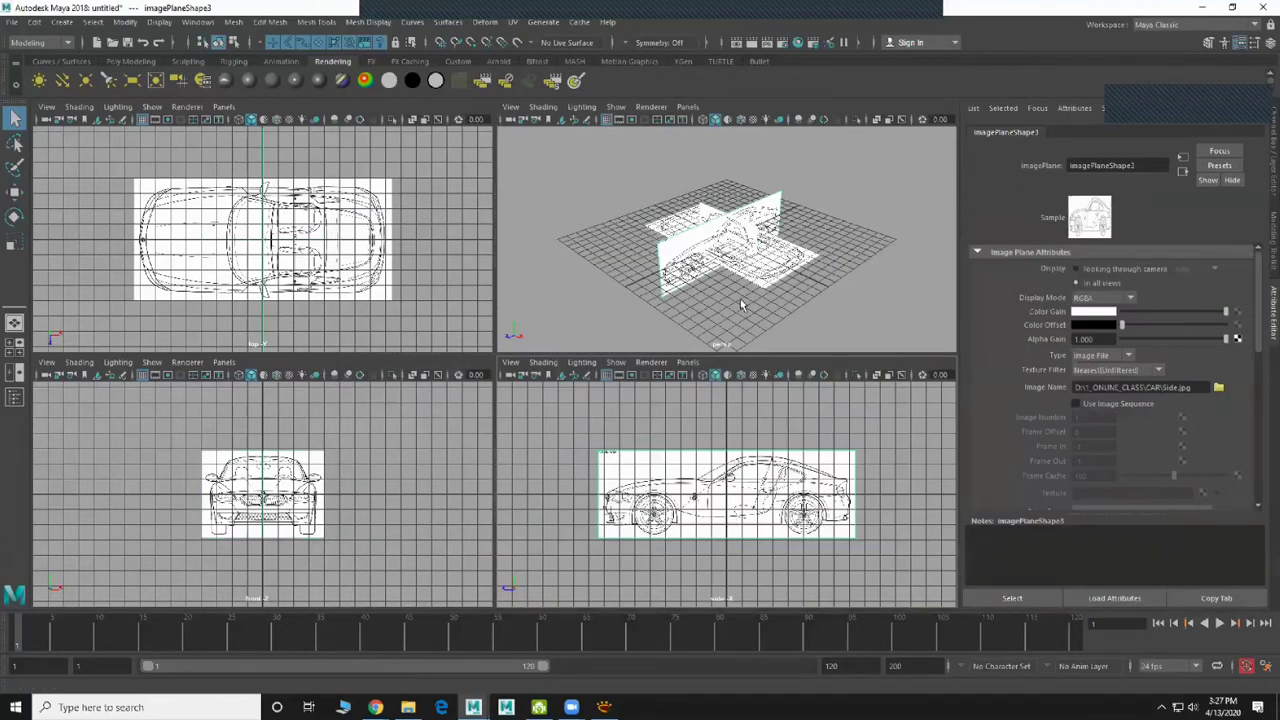
# Select the top blueprint image plane and rotate it roughly with the Rotate tool
pyautogui.keyDown('alt'); pyautogui.moveTo(740, 282); pyautogui.dragTo(762, 298); pyautogui.keyUp('alt')
pyautogui.scroll(-2, 762, 298)
pyautogui.keyDown('alt'); pyautogui.moveTo(655, 267); pyautogui.dragTo(622, 230); pyautogui.keyUp('alt')
pyautogui.click(621, 229)
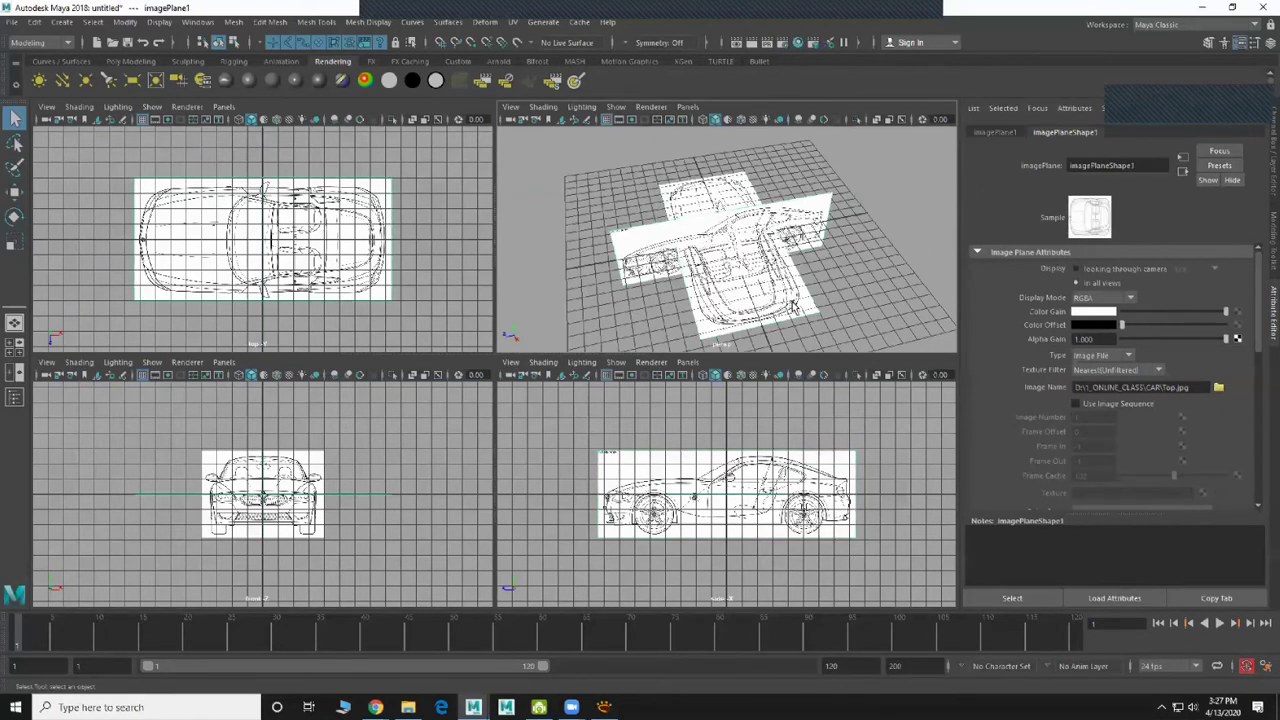
pyautogui.press('e')
pyautogui.keyDown('alt'); pyautogui.moveTo(790, 300); pyautogui.dragTo(660, 274); pyautogui.keyUp('alt')
pyautogui.moveTo(727, 252); pyautogui.dragTo(700, 253)
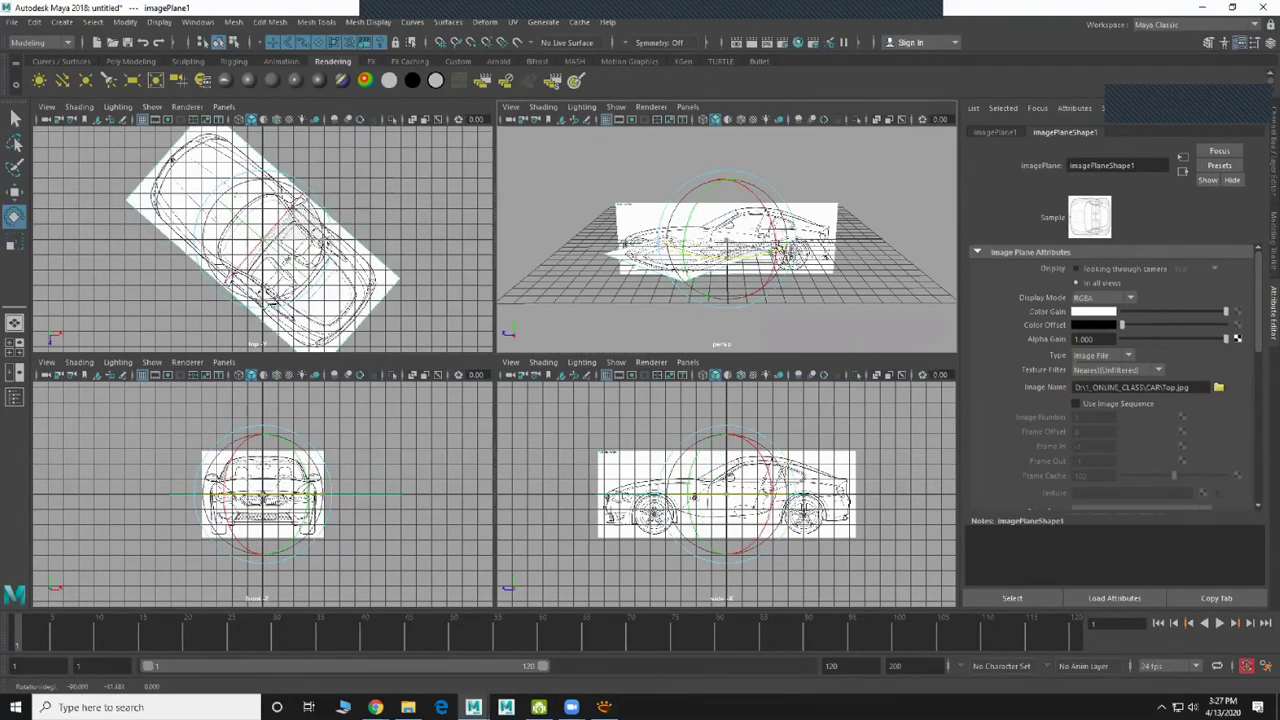
# Set imagePlane1's Rotate Y to -90 in the Channel Box and check the alignment in perspective
pyautogui.click(1265, 160)
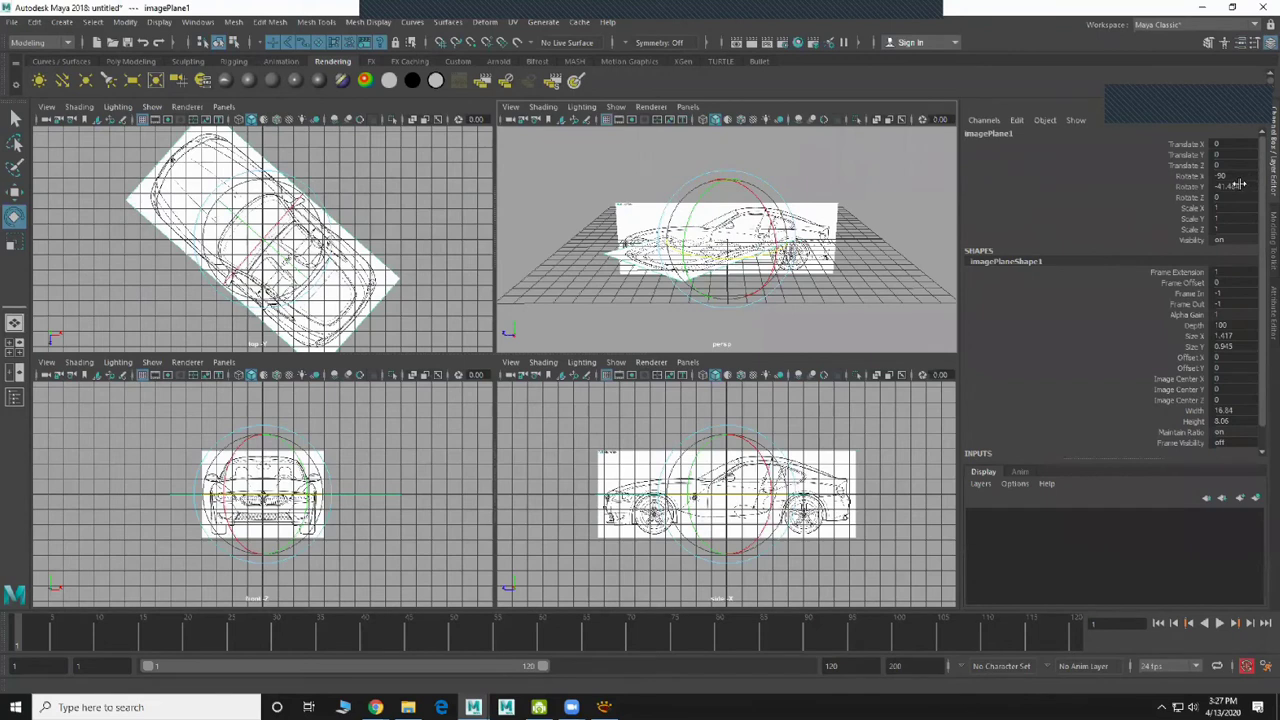
pyautogui.doubleClick(1238, 188)
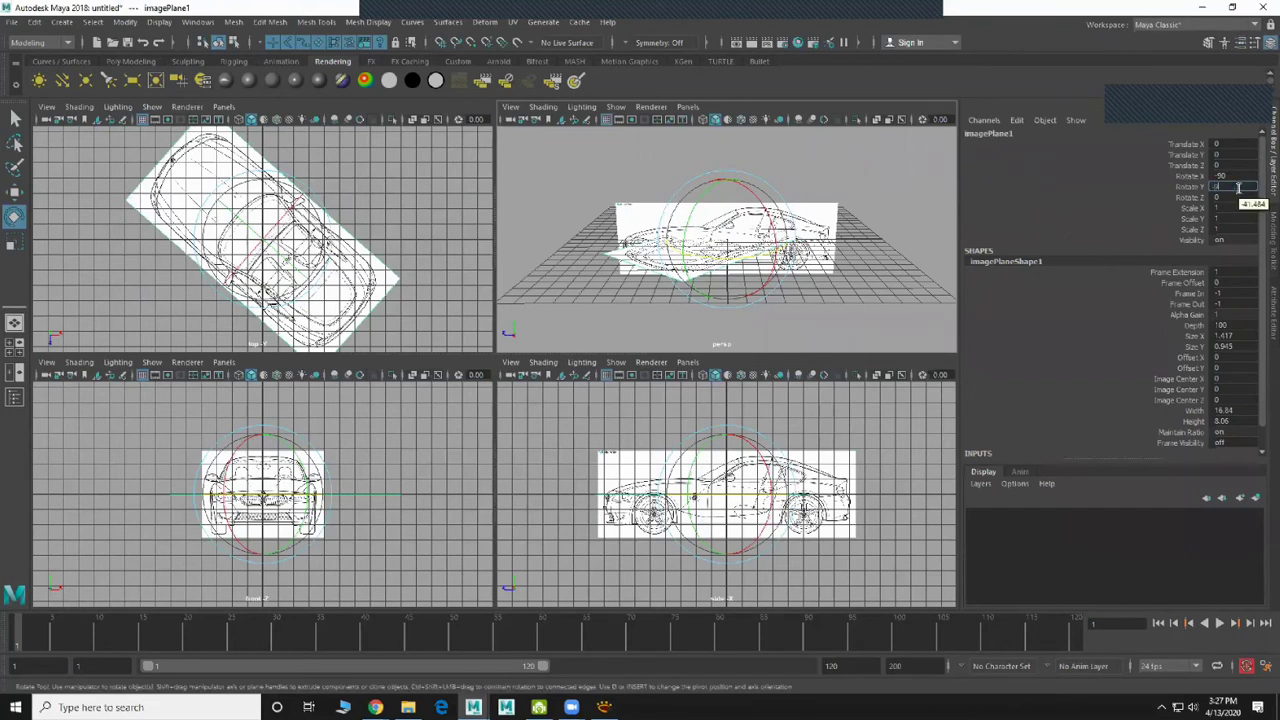
pyautogui.press('Return')
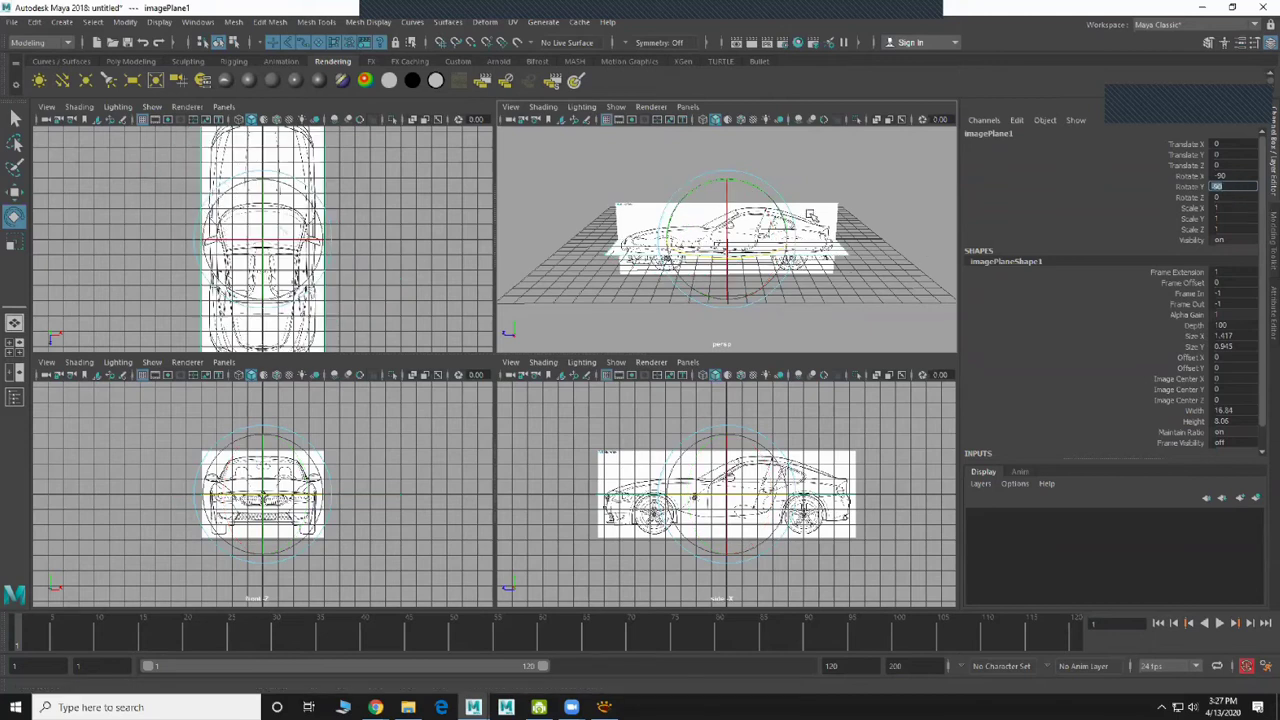
pyautogui.keyDown('alt'); pyautogui.moveTo(700, 250); pyautogui.dragTo(770, 256); pyautogui.keyUp('alt')
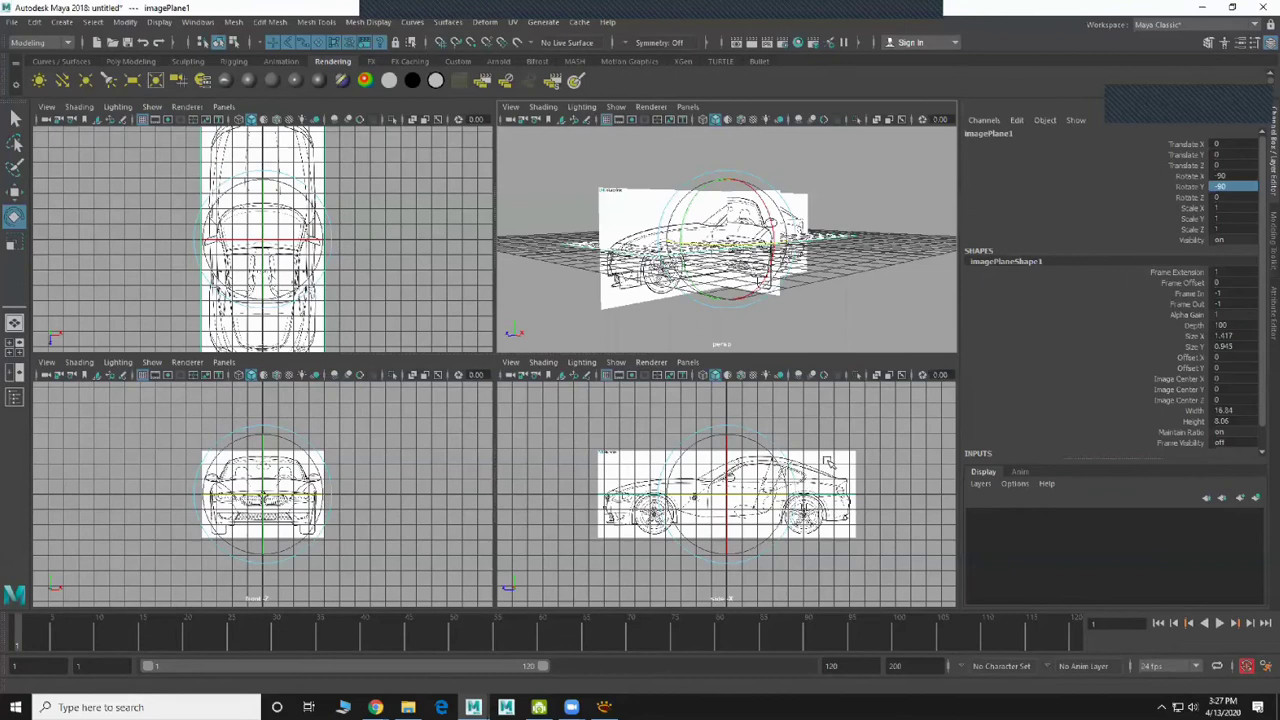
# Raise the side and front blueprint planes above the grid with the Move tool
pyautogui.click(838, 461)
pyautogui.press('w')
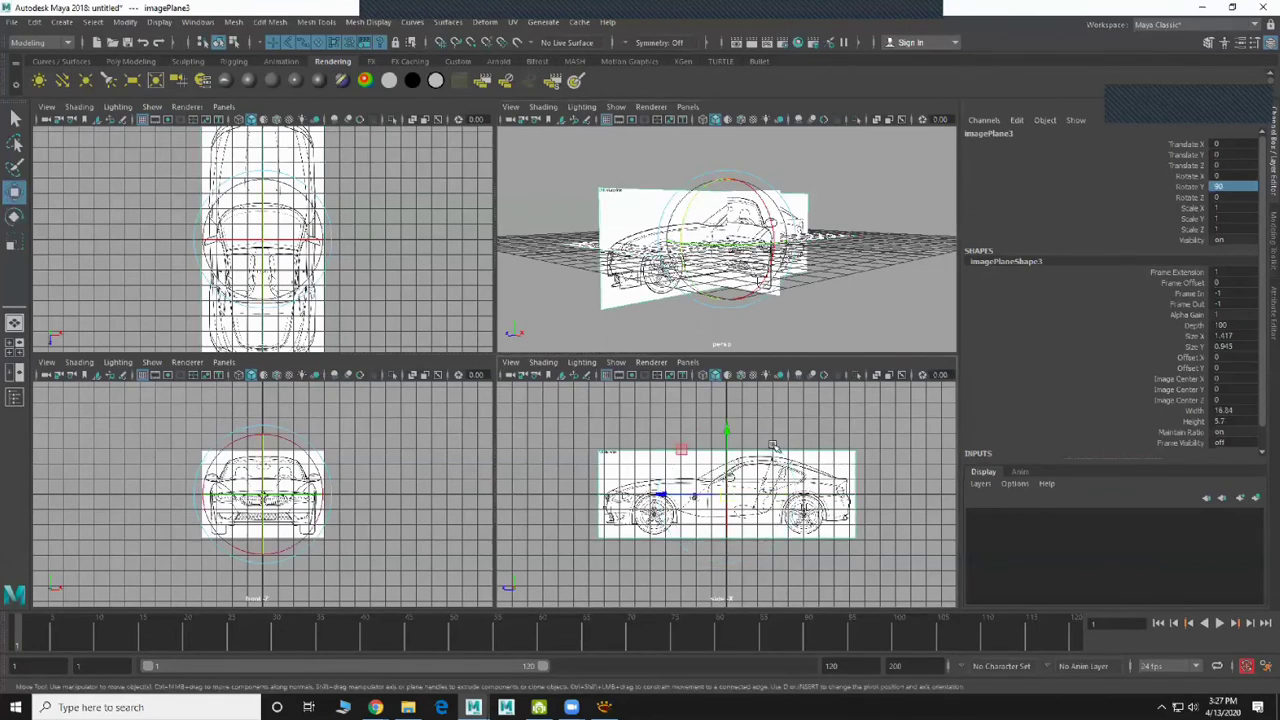
pyautogui.moveTo(734, 436); pyautogui.dragTo(734, 392)
pyautogui.click(295, 480)
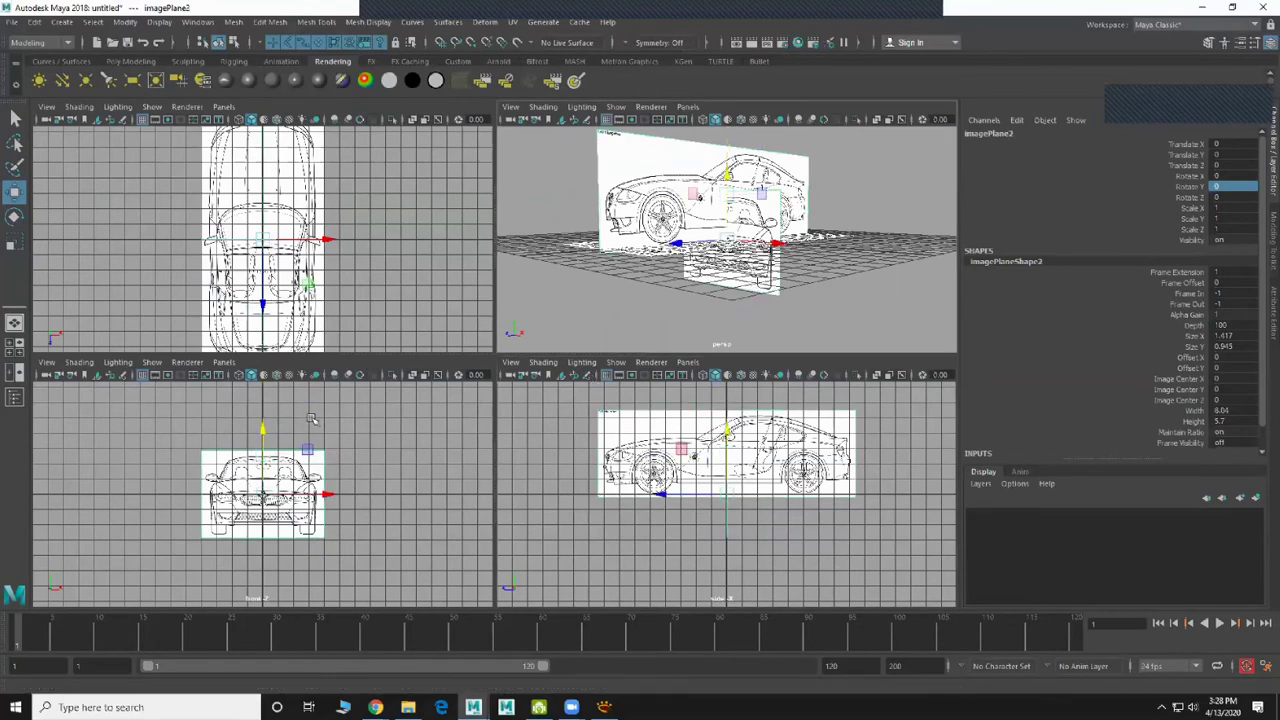
pyautogui.moveTo(266, 432); pyautogui.dragTo(276, 395)
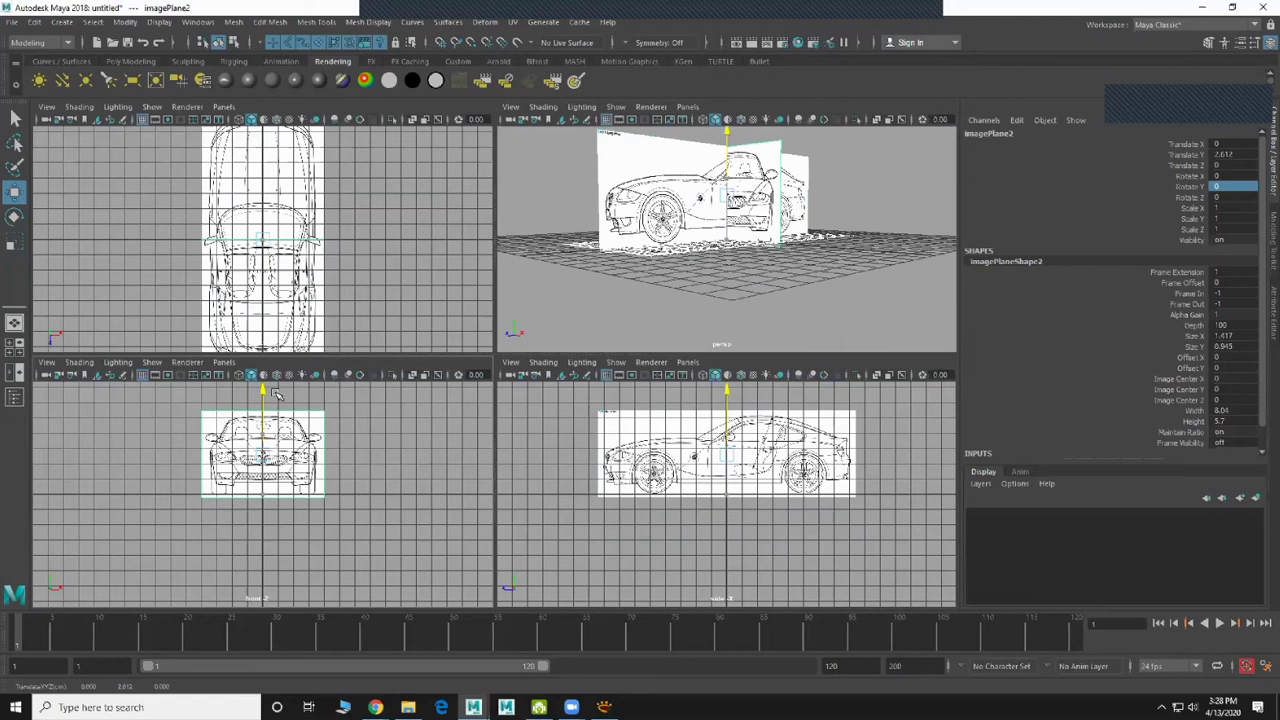
# Undo the front plane's raise and push the side blueprint plane back along X
pyautogui.keyDown('alt'); pyautogui.moveTo(700, 250); pyautogui.dragTo(760, 228); pyautogui.keyUp('alt')
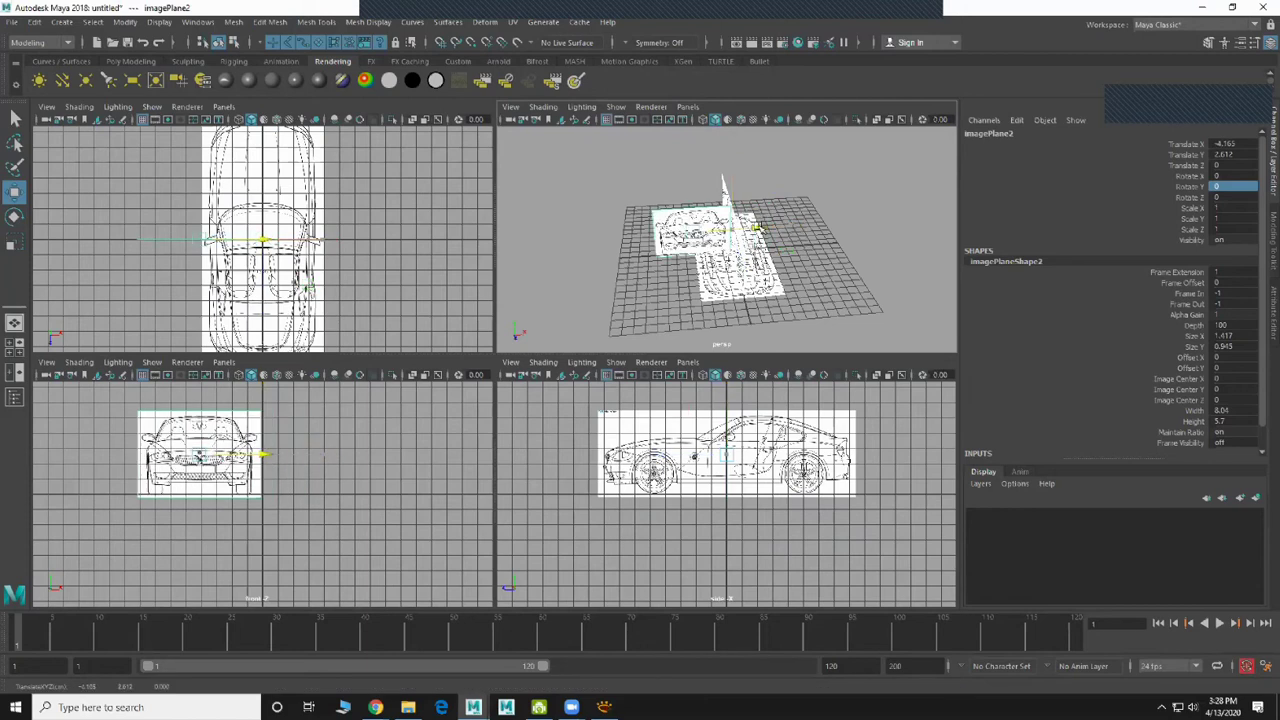
pyautogui.hotkey('ctrl', 'z')
pyautogui.hotkey('ctrl', 'z')
pyautogui.click(736, 188)
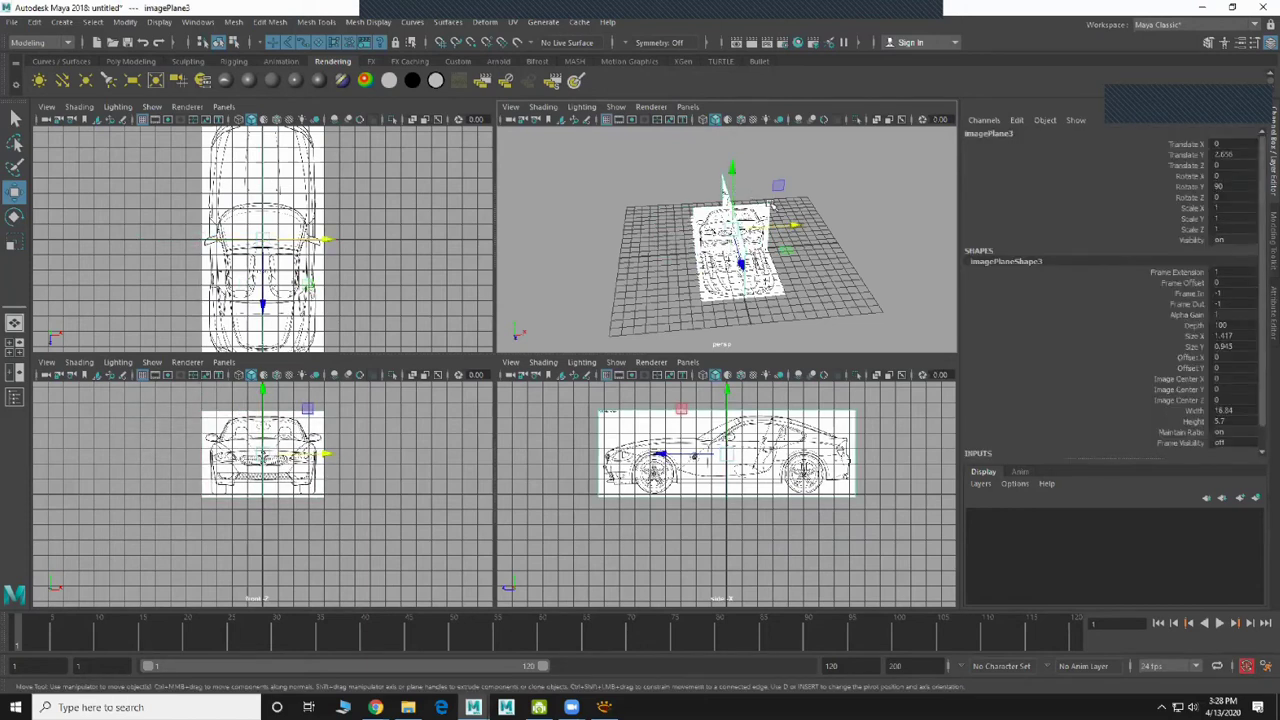
pyautogui.moveTo(790, 222)
pyautogui.mouseDown()
pyautogui.moveTo(688, 233)
pyautogui.moveTo(891, 209)
pyautogui.moveTo(803, 218)
pyautogui.mouseUp()
pyautogui.click(688, 233)
pyautogui.hotkey('ctrl', 'z')
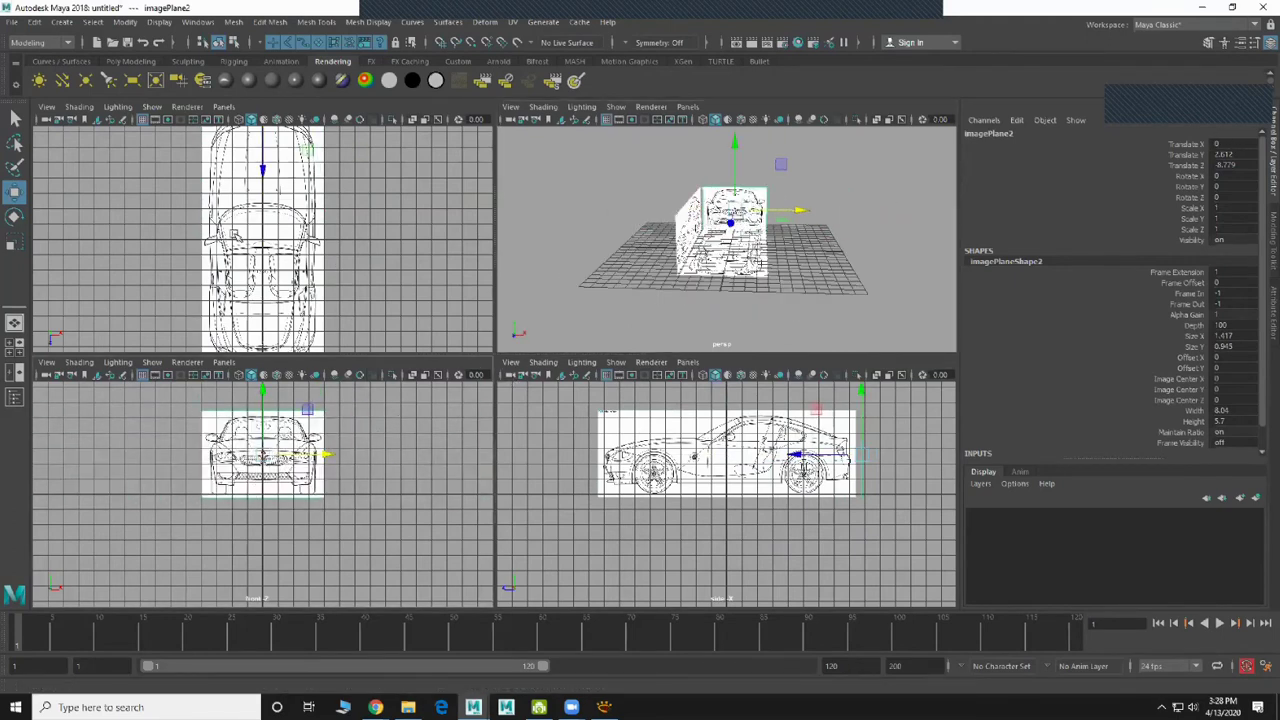
pyautogui.keyDown('alt'); pyautogui.moveTo(750, 322); pyautogui.dragTo(768, 302); pyautogui.keyUp('alt')
pyautogui.scroll(5, 752, 298)
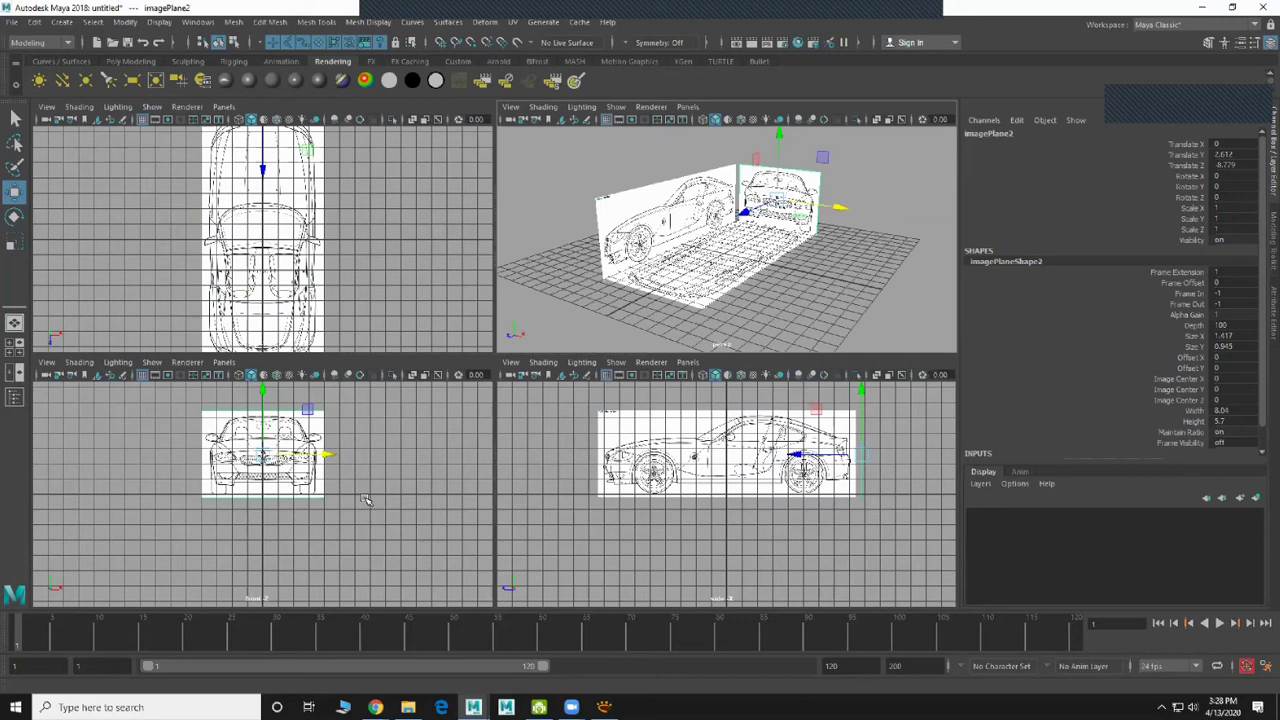
pyautogui.scroll(4, 372, 500)
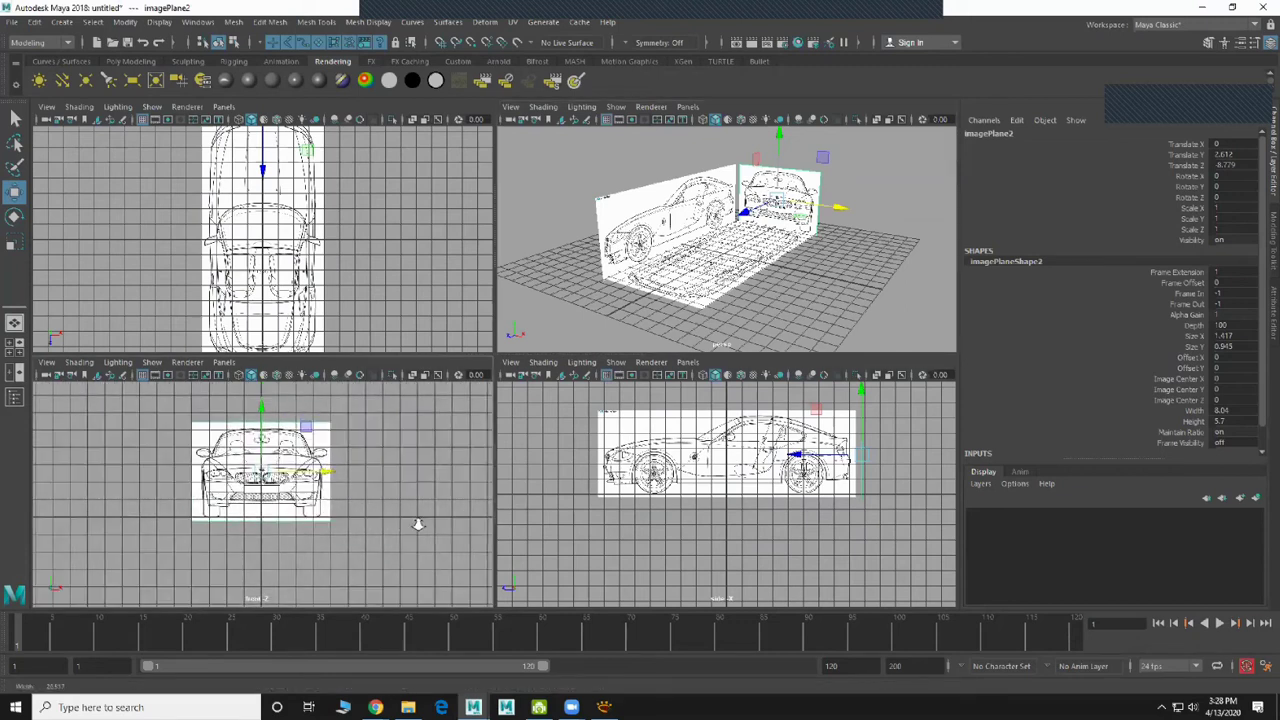
pyautogui.keyDown('alt'); pyautogui.moveTo(372, 500); pyautogui.dragTo(360, 518, button='middle'); pyautogui.keyUp('alt')
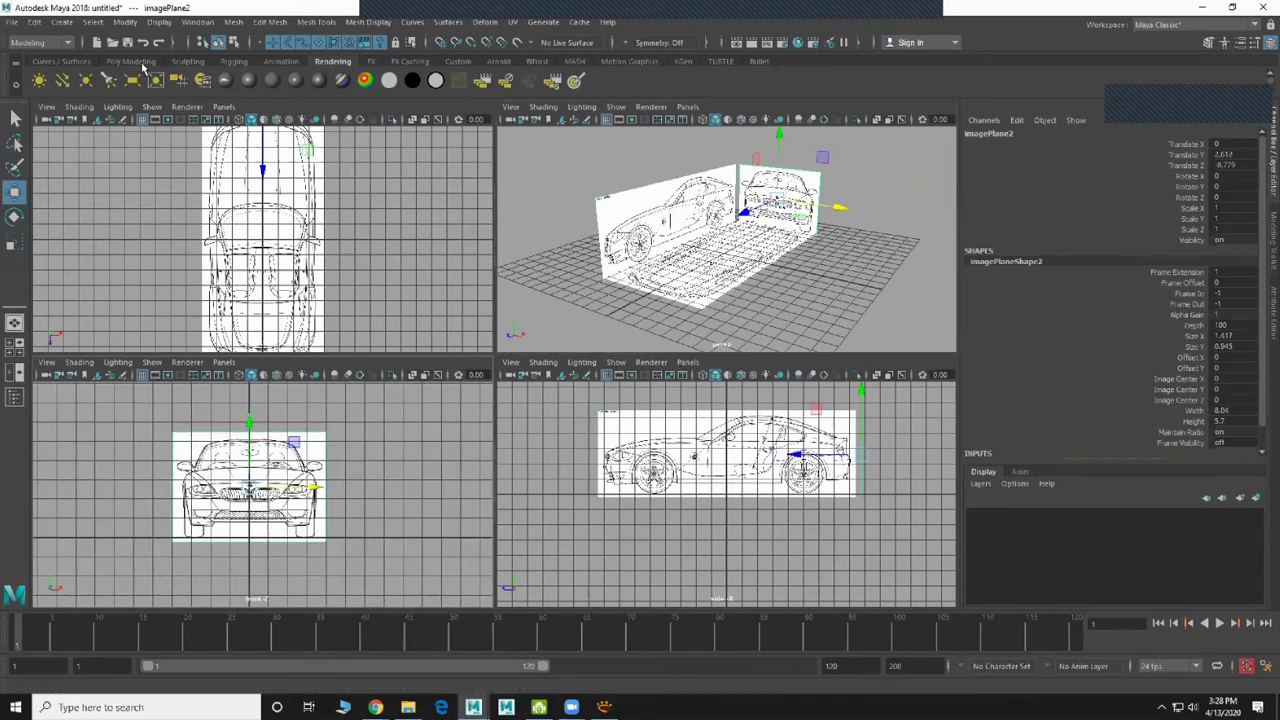
pyautogui.click(140, 62)
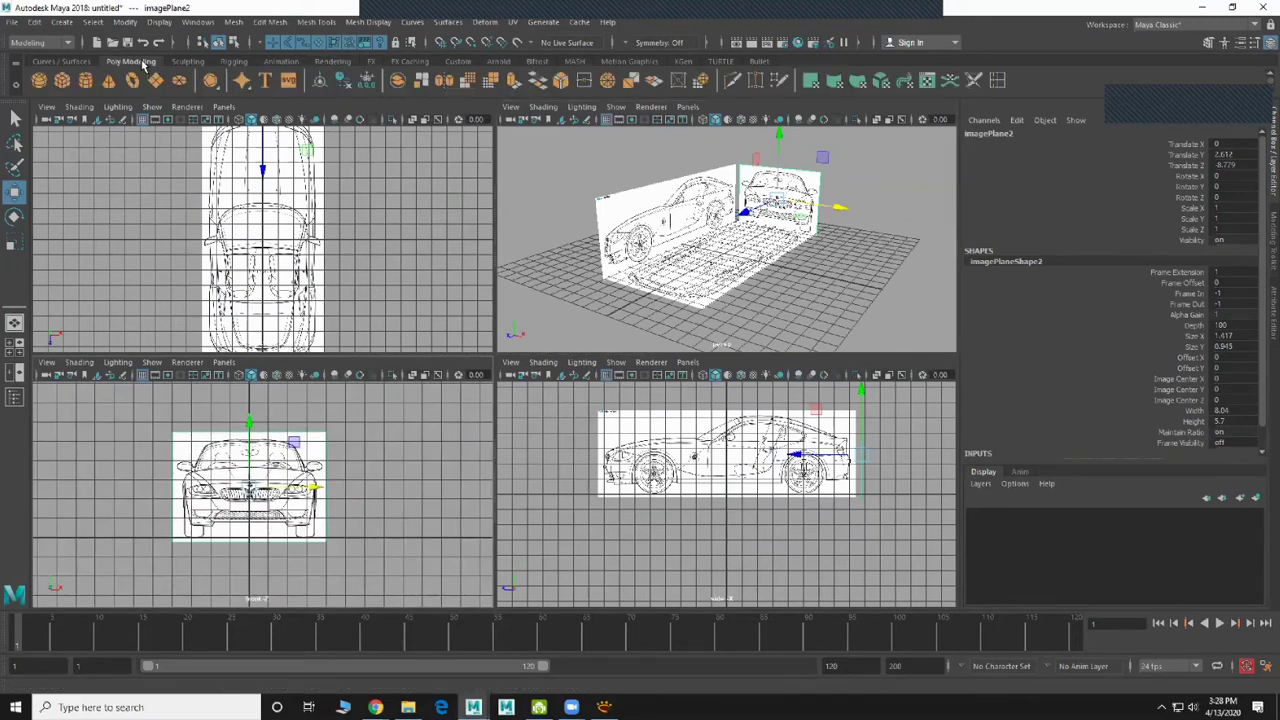
# Create a polygon cube and scale it along Z and Y to the car's length and height
pyautogui.click(66, 85)
pyautogui.press('r')
pyautogui.moveTo(668, 494); pyautogui.dragTo(566, 493)
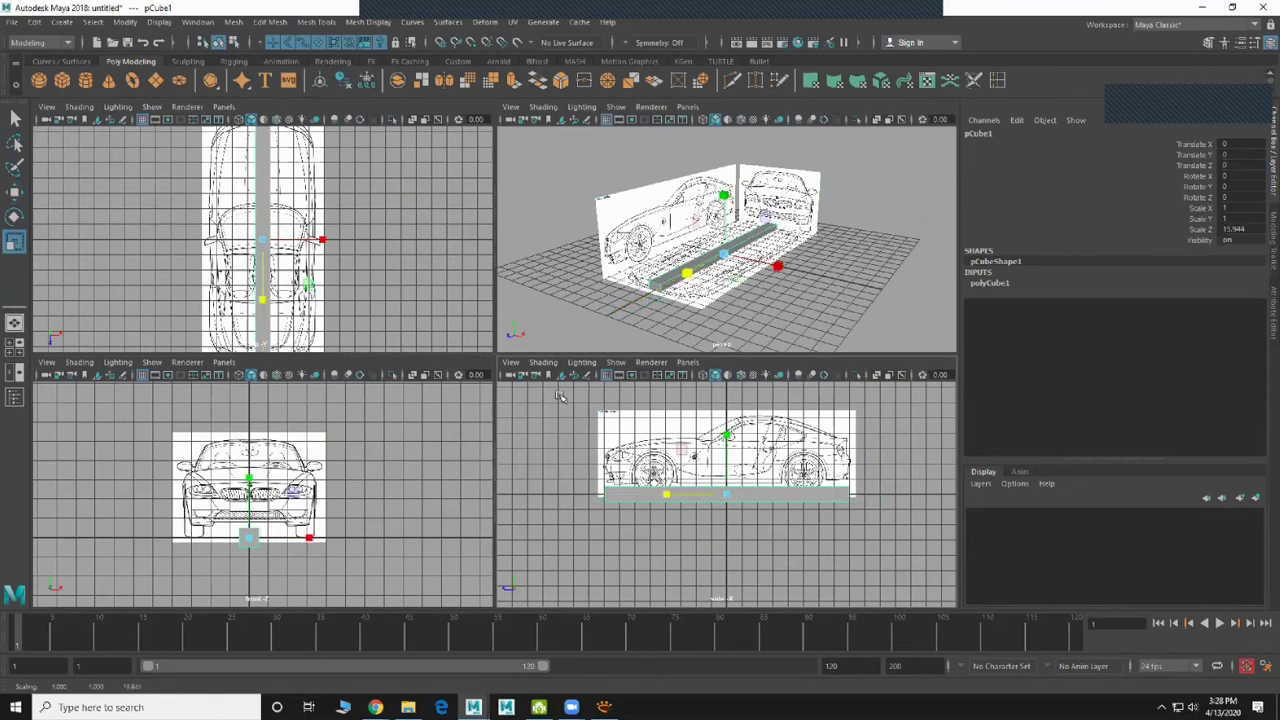
pyautogui.click(607, 376)
pyautogui.click(728, 438)
pyautogui.moveTo(728, 438); pyautogui.dragTo(727, 372)
pyautogui.press('4')
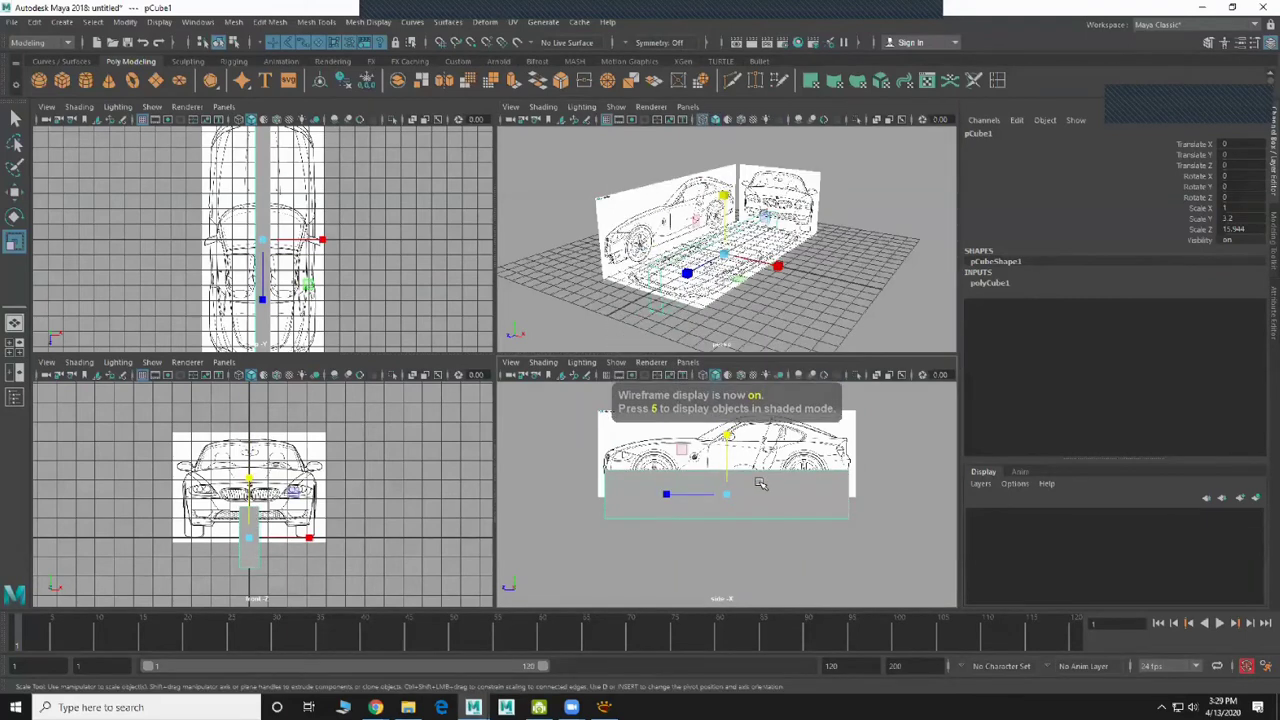
# Show the side view in wireframe and raise pCube1 to Translate Y 2.7, touching up its height
pyautogui.click(748, 467)
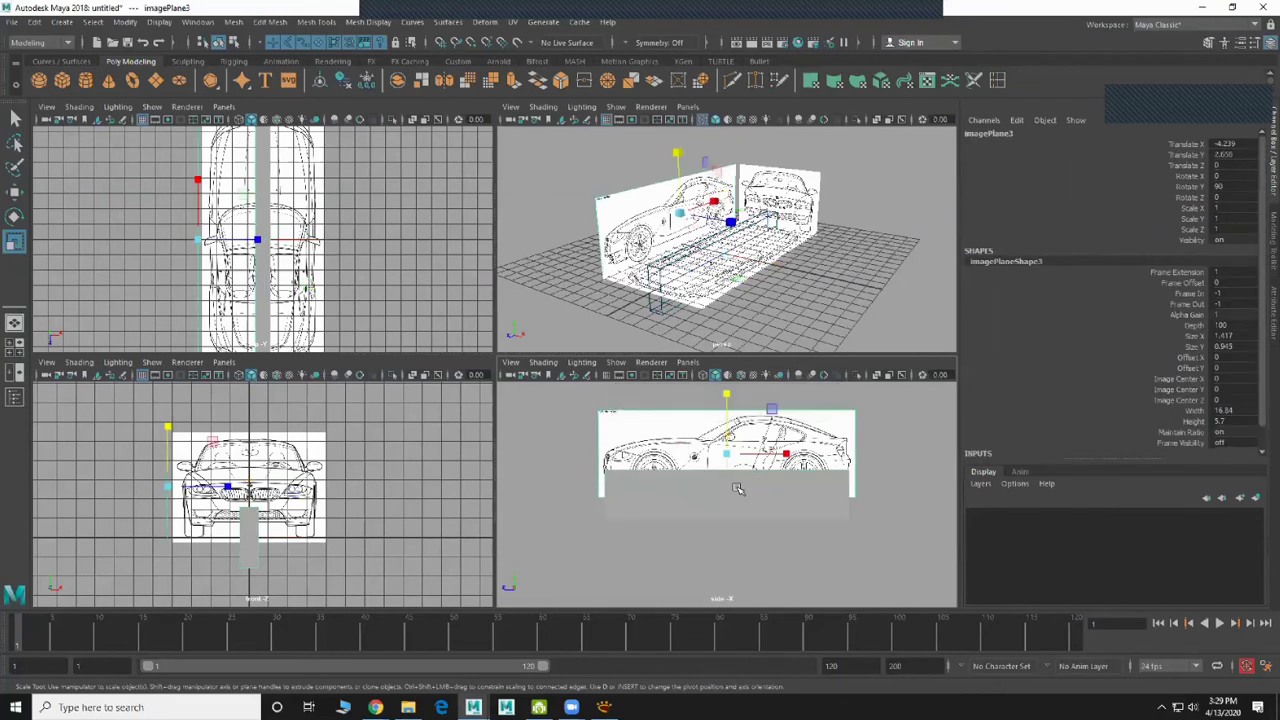
pyautogui.press('4')
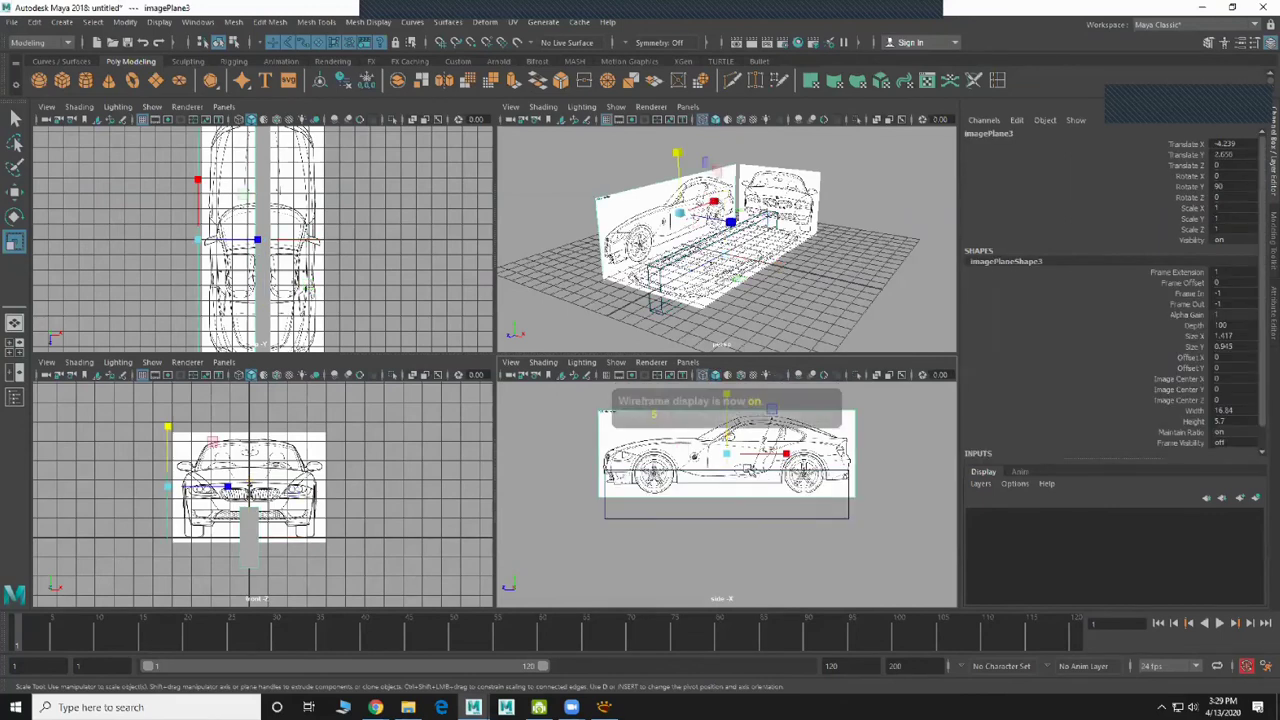
pyautogui.click(14, 192)
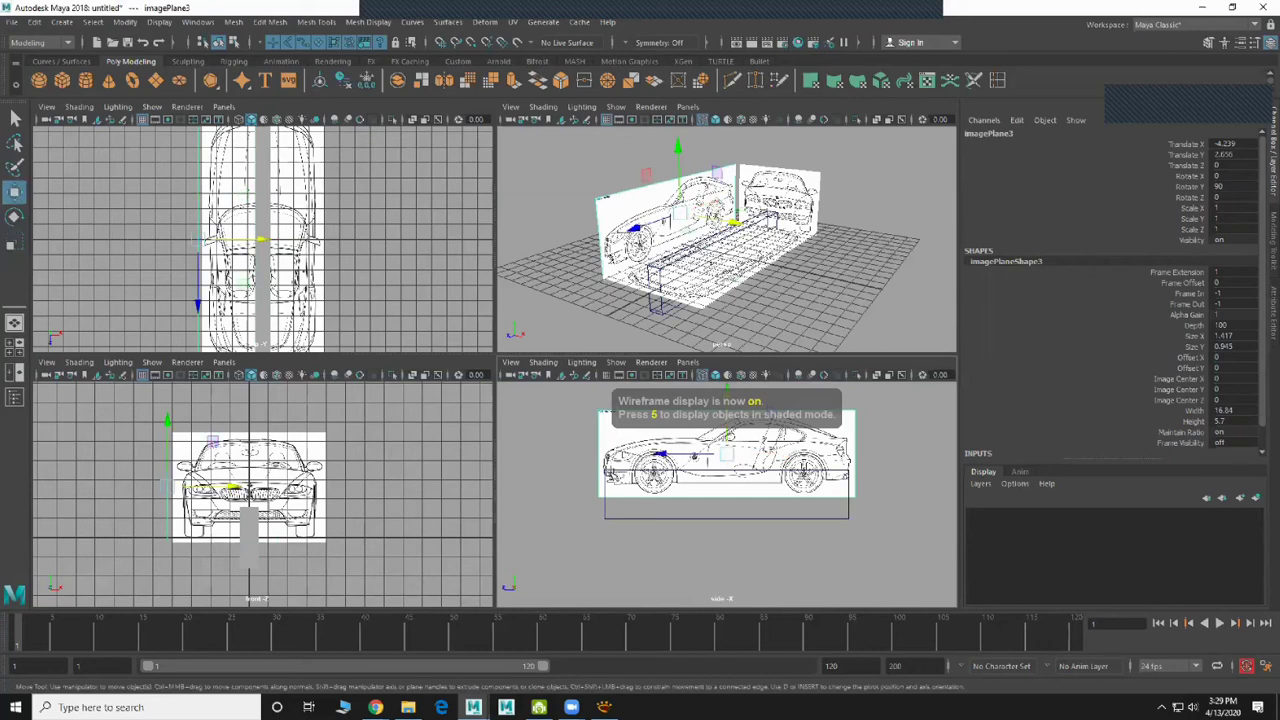
pyautogui.click(726, 507)
pyautogui.moveTo(726, 445); pyautogui.dragTo(733, 400)
pyautogui.press('r')
pyautogui.moveTo(729, 397)
pyautogui.mouseDown()
pyautogui.moveTo(733, 372)
pyautogui.moveTo(729, 390)
pyautogui.mouseUp()
pyautogui.press('w')
pyautogui.press('r')
# In the maximized side view, fit pCube1 to Translate Y 2.571, Scale Y 5.182, Scale Z 16.122
pyautogui.press('space')
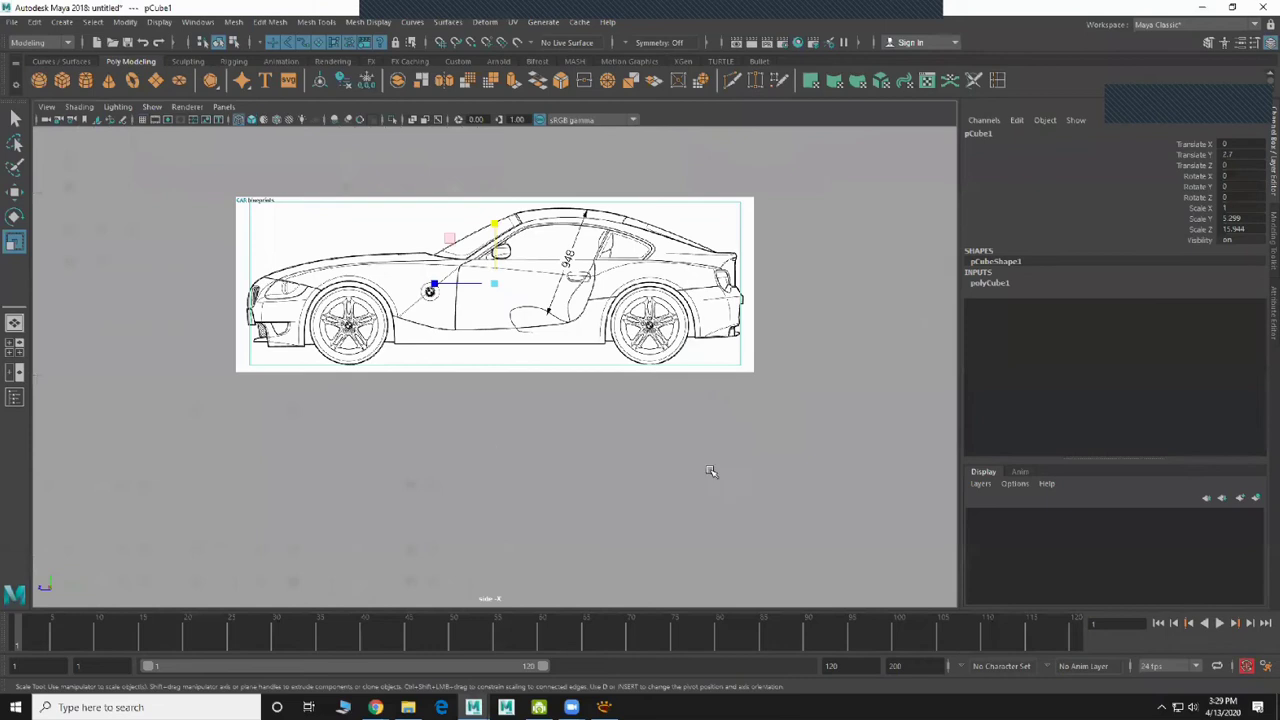
pyautogui.keyDown('alt'); pyautogui.moveTo(551, 406); pyautogui.dragTo(531, 480, button='middle'); pyautogui.keyUp('alt')
pyautogui.scroll(3, 489, 471)
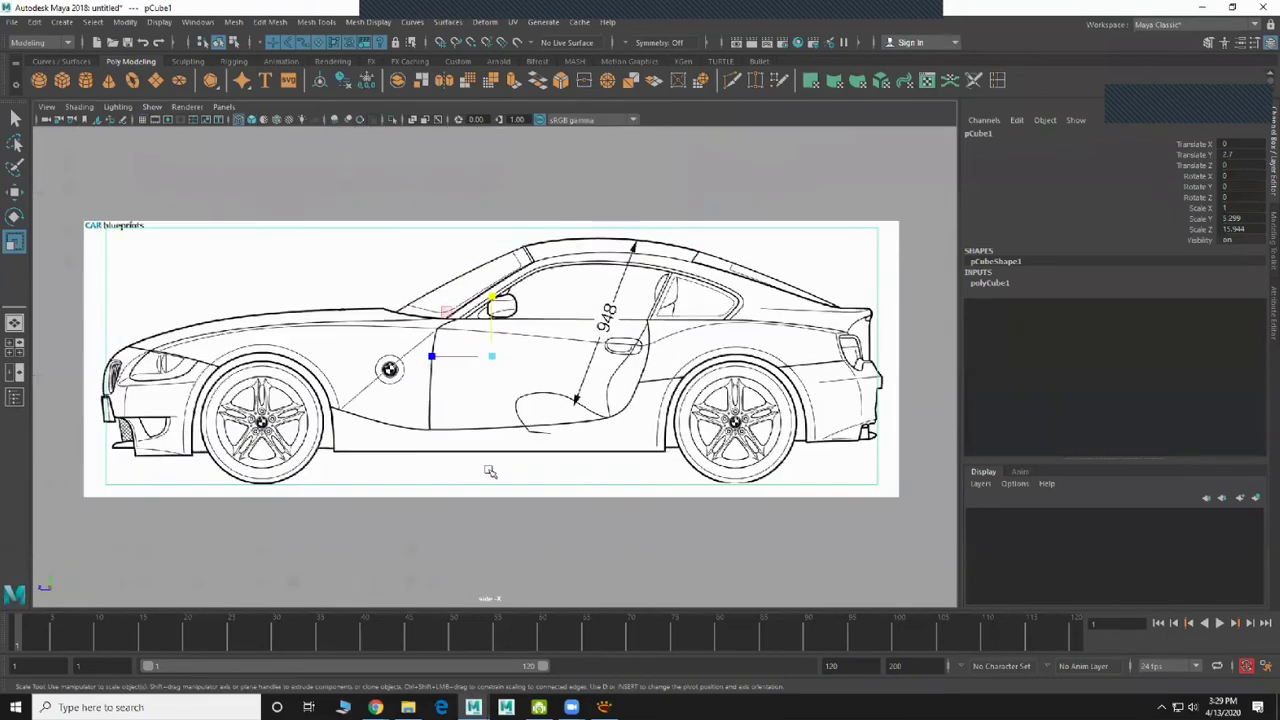
pyautogui.scroll(-2, 489, 471)
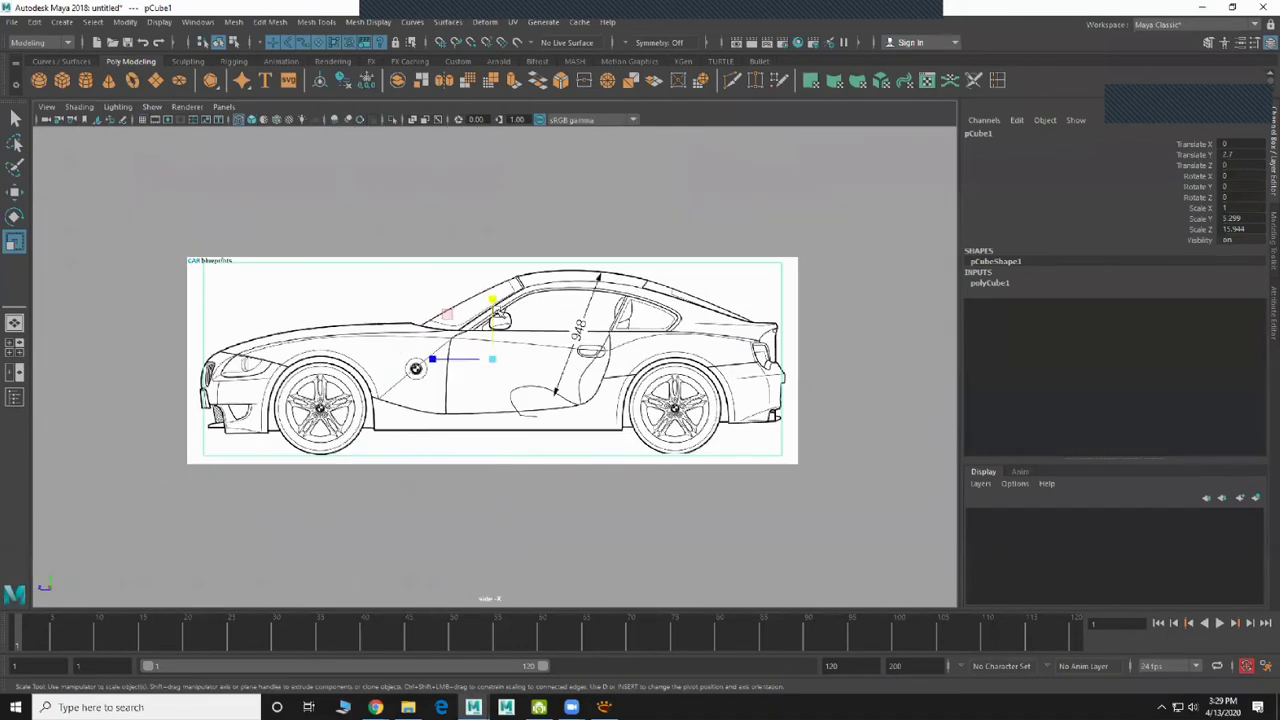
pyautogui.moveTo(492, 298); pyautogui.dragTo(494, 301)
pyautogui.press('w')
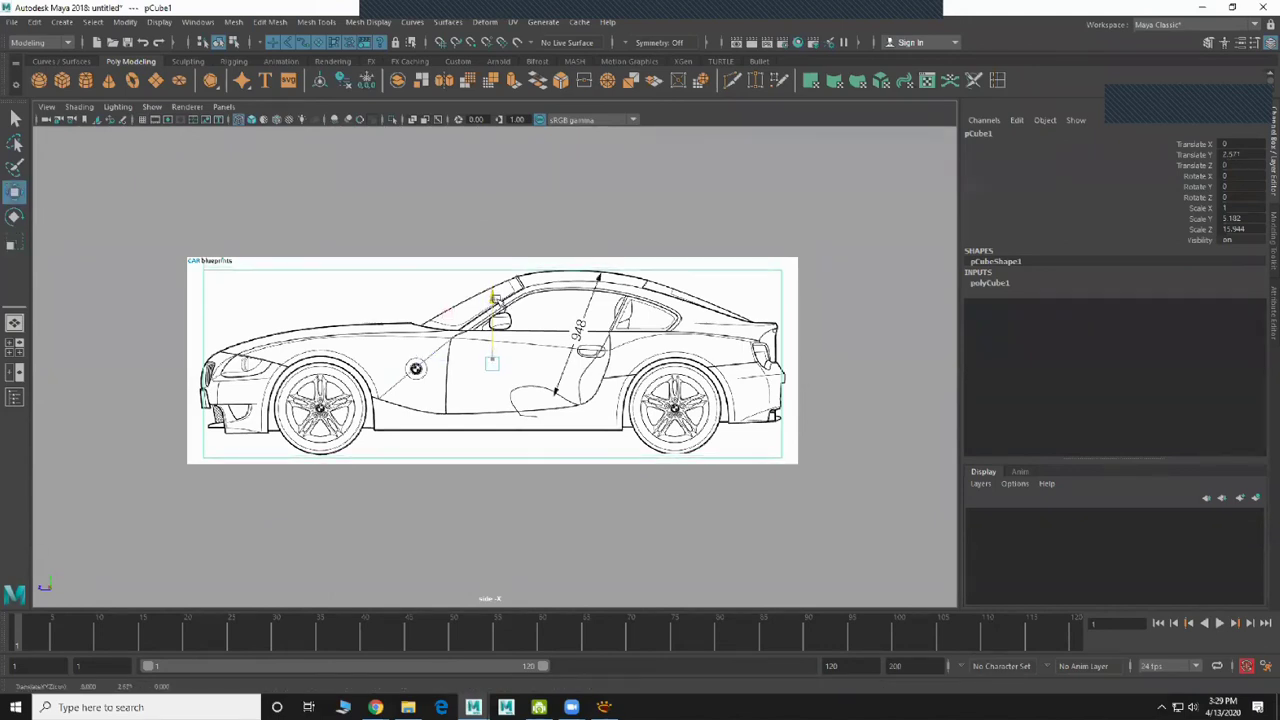
pyautogui.press('r')
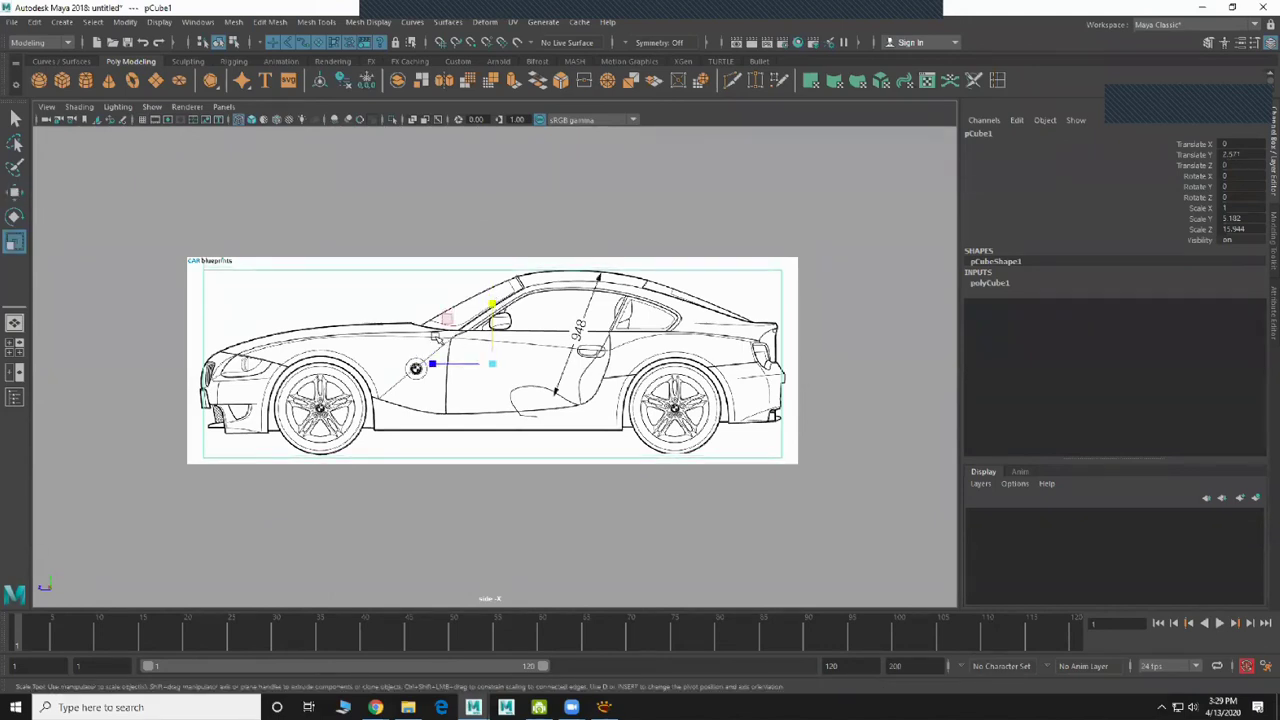
pyautogui.moveTo(436, 364); pyautogui.dragTo(434, 365)
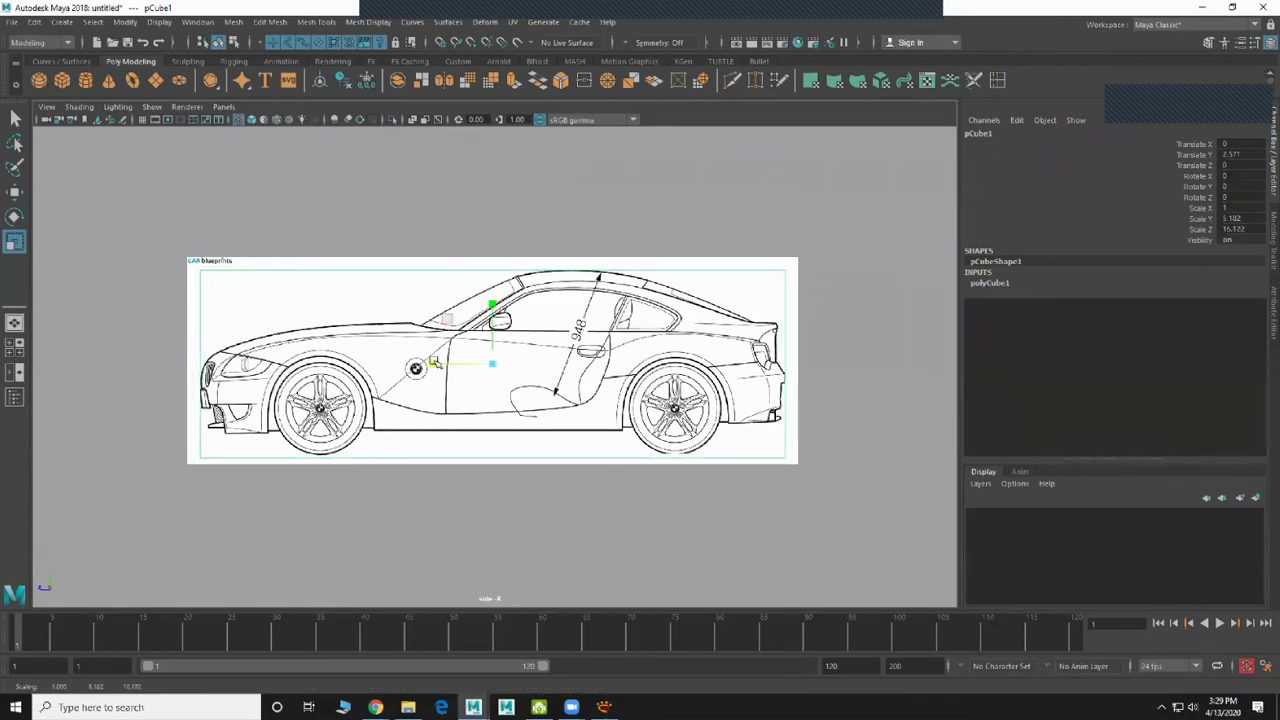
pyautogui.scroll(5, 530, 382)
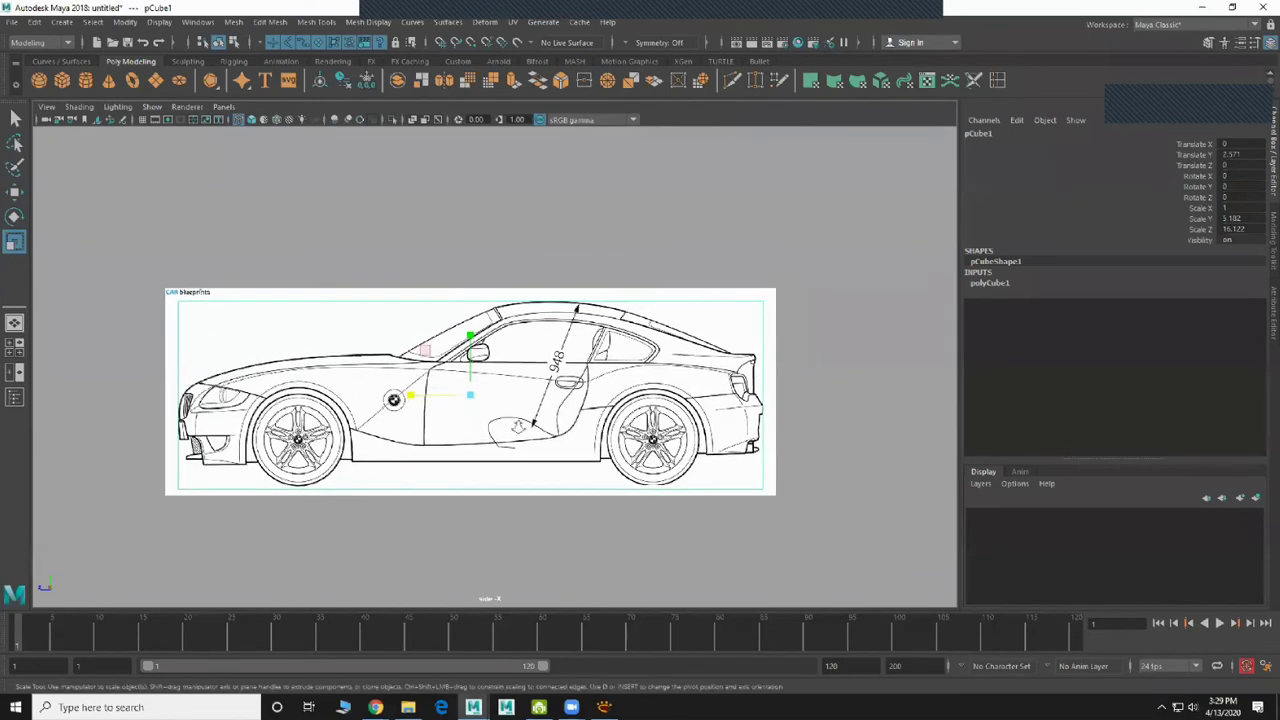
pyautogui.scroll(-1, 540, 338)
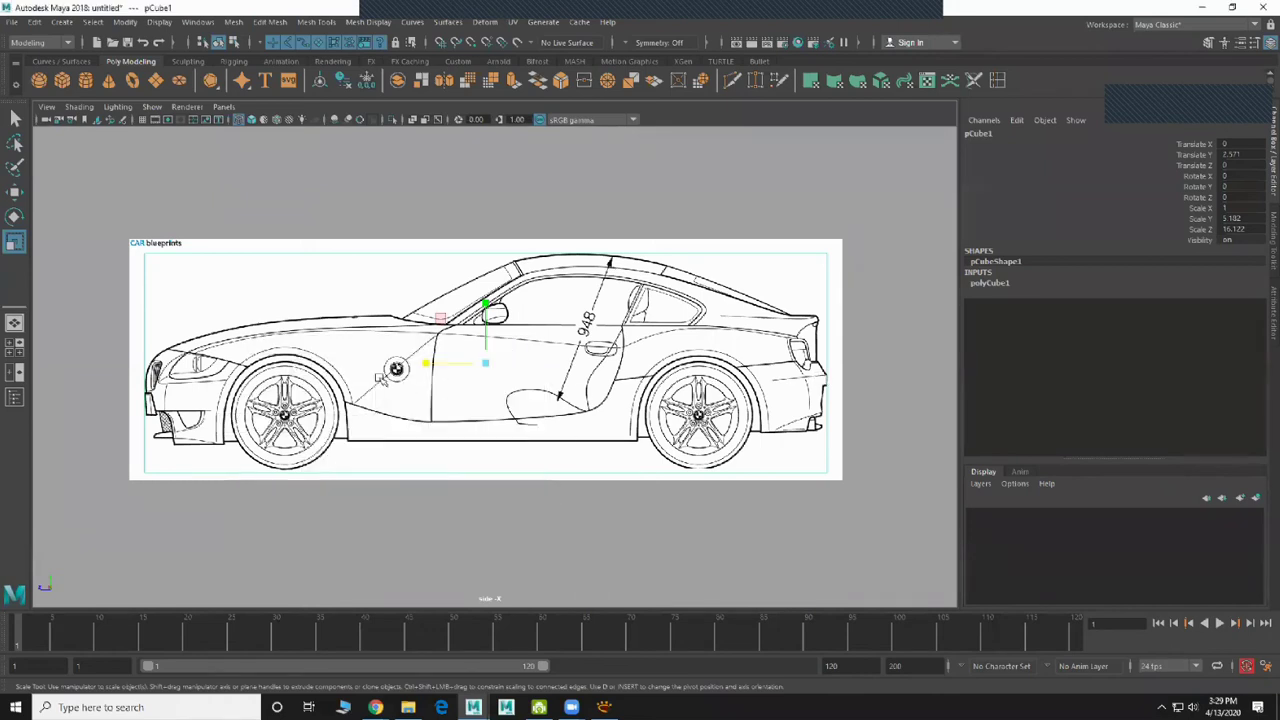
pyautogui.press('space')
pyautogui.press('space')
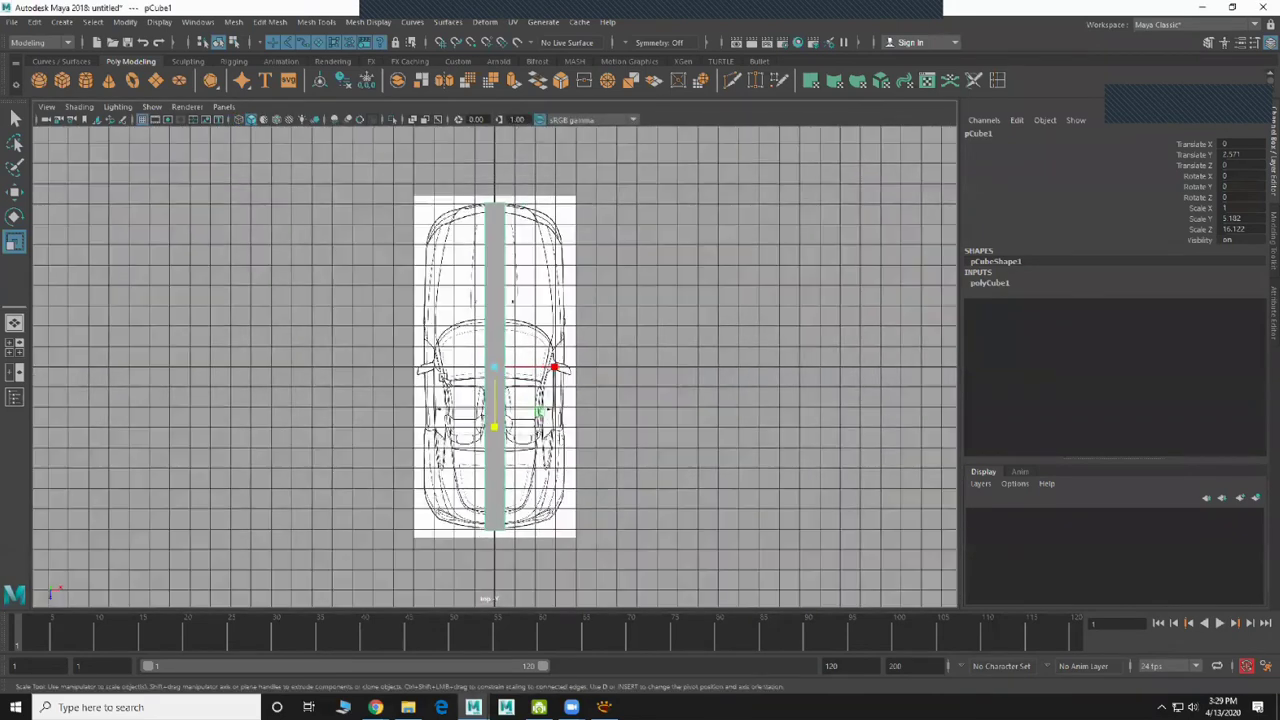
# In the wireframe top view with the grid hidden, scale pCube1 to X 7.556
pyautogui.press('4')
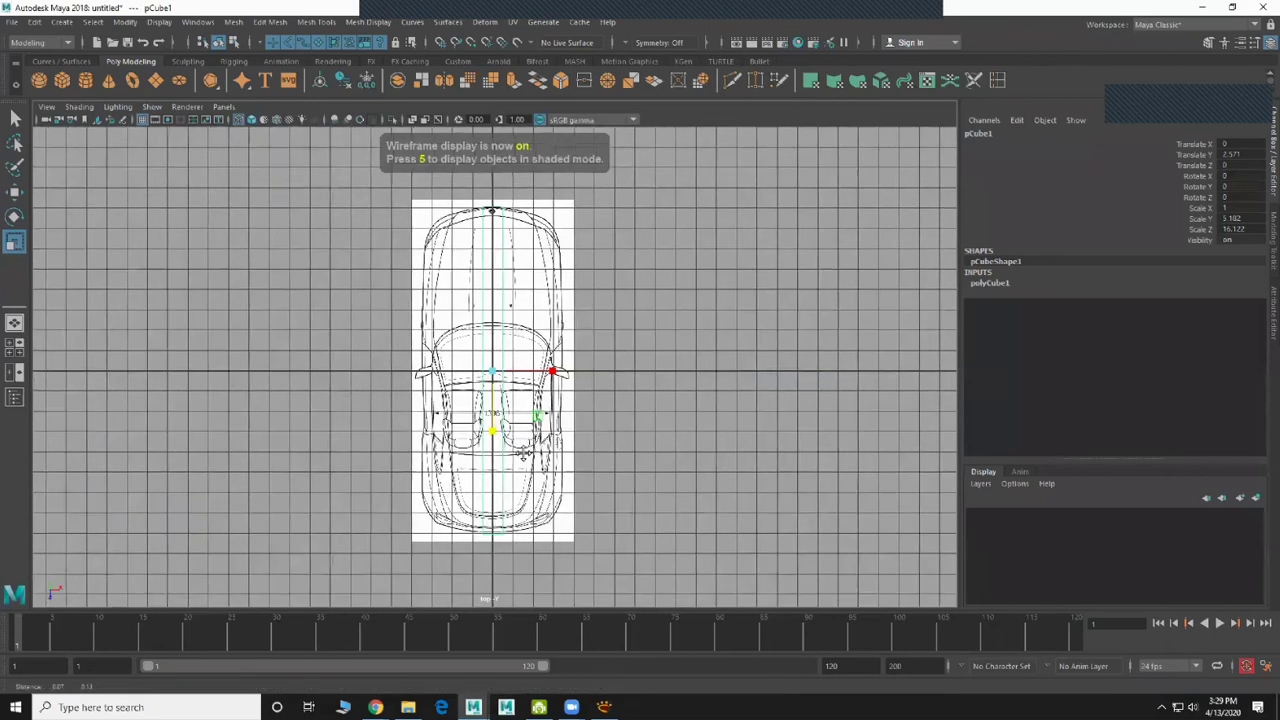
pyautogui.keyDown('alt'); pyautogui.moveTo(494, 304); pyautogui.dragTo(484, 330, button='middle'); pyautogui.keyUp('alt')
pyautogui.scroll(2, 420, 290)
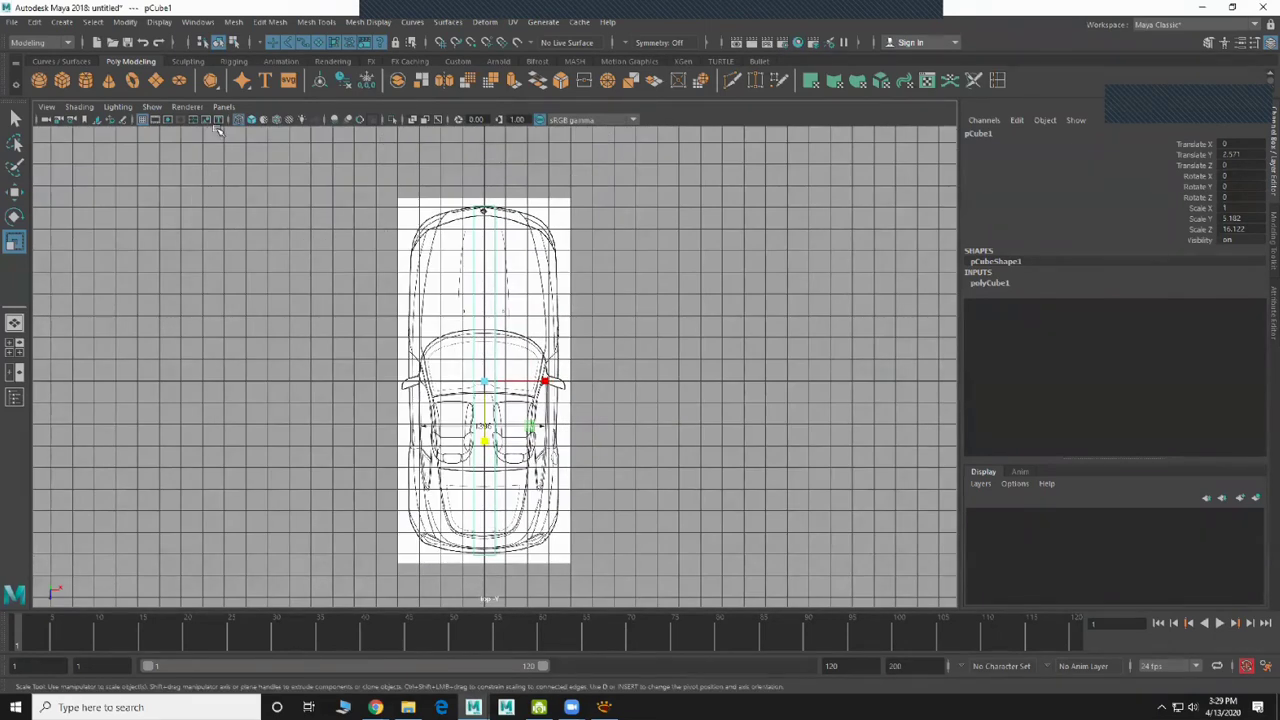
pyautogui.click(142, 119)
pyautogui.moveTo(547, 383); pyautogui.dragTo(929, 420)
pyautogui.scroll(5, 611, 477)
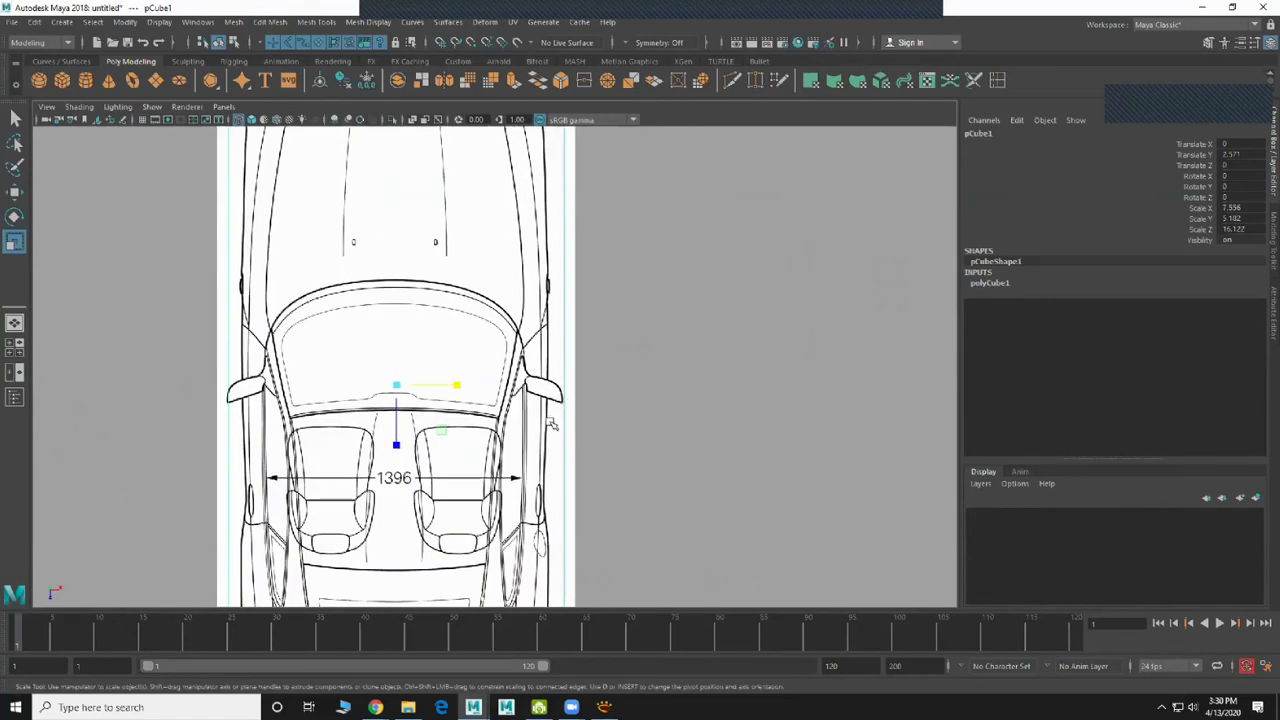
pyautogui.scroll(-3, 430, 462)
pyautogui.scroll(-5, 430, 462)
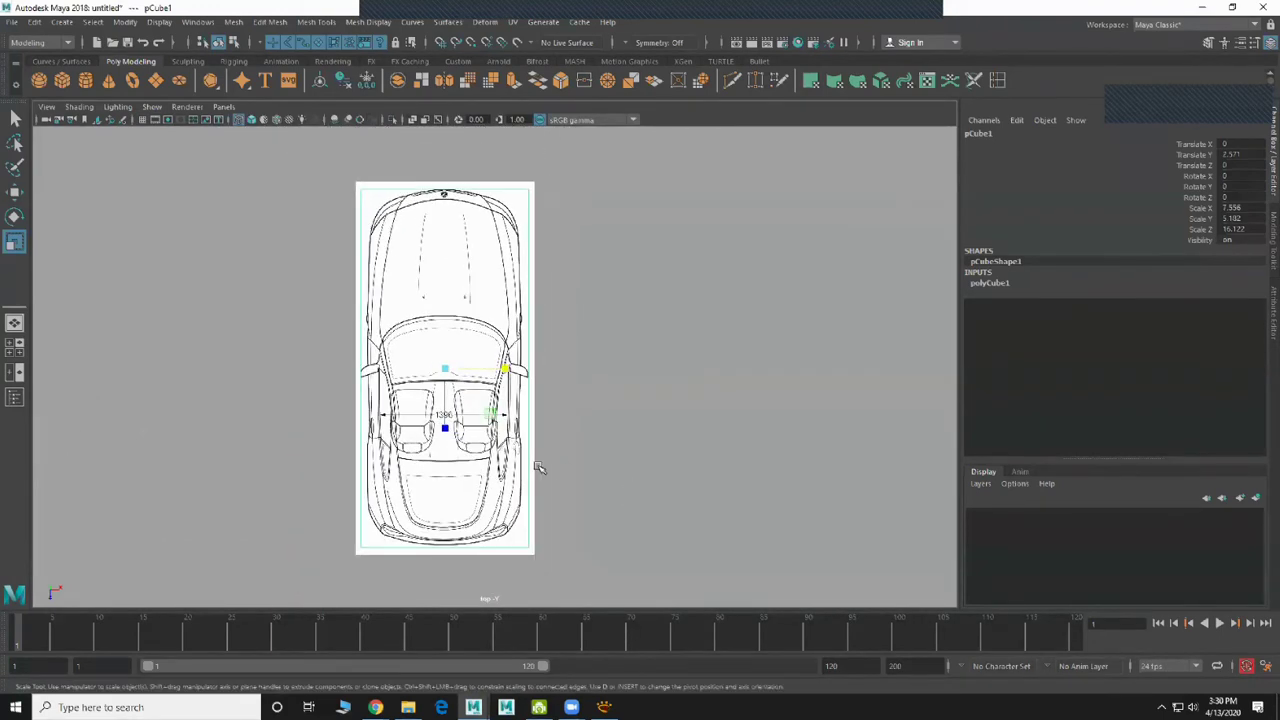
pyautogui.press('space')
pyautogui.press('space')
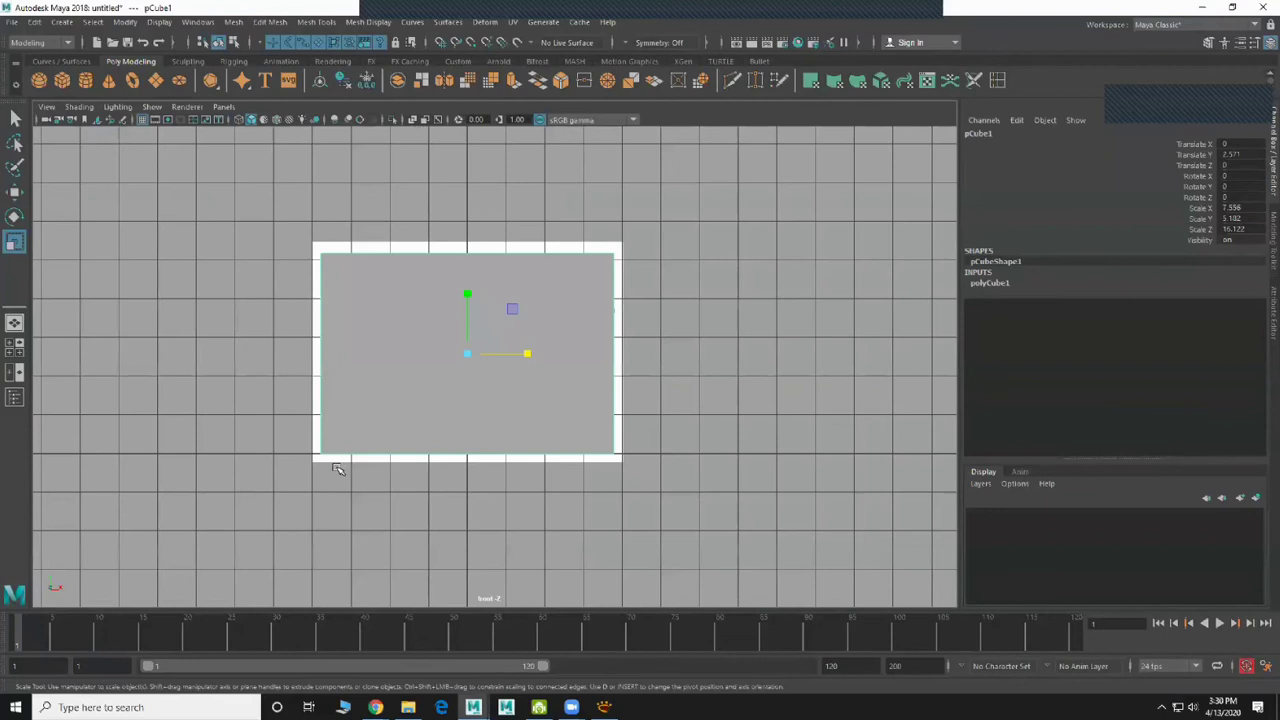
# Switch to wireframe to reveal the front blueprint, then view all blueprint planes around pCube1 in perspective
pyautogui.press('4')
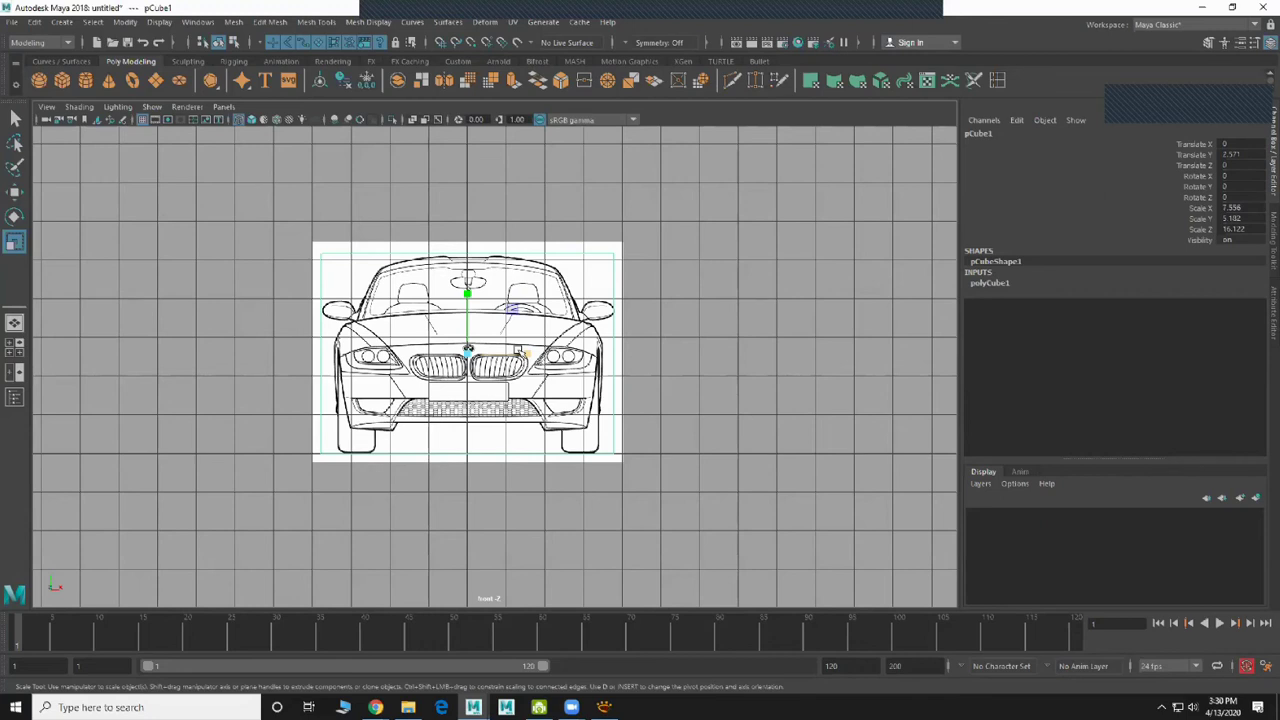
pyautogui.click(522, 291)
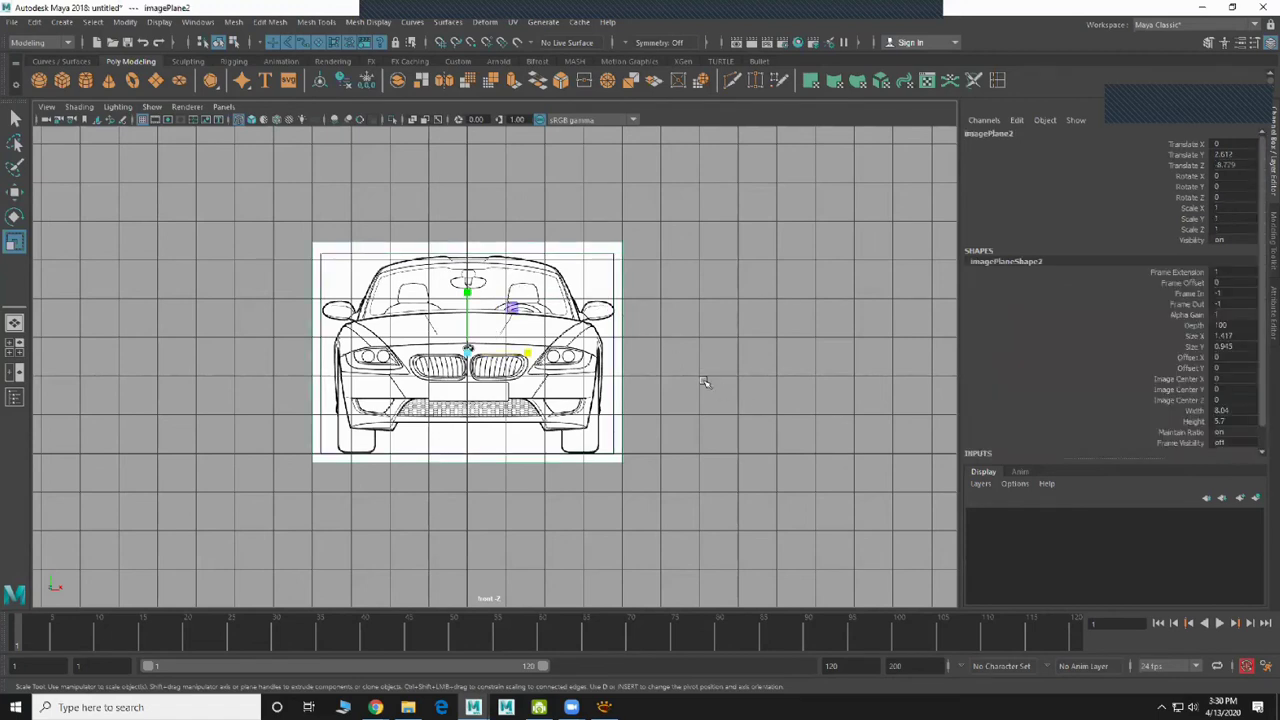
pyautogui.press('space')
pyautogui.press('space')
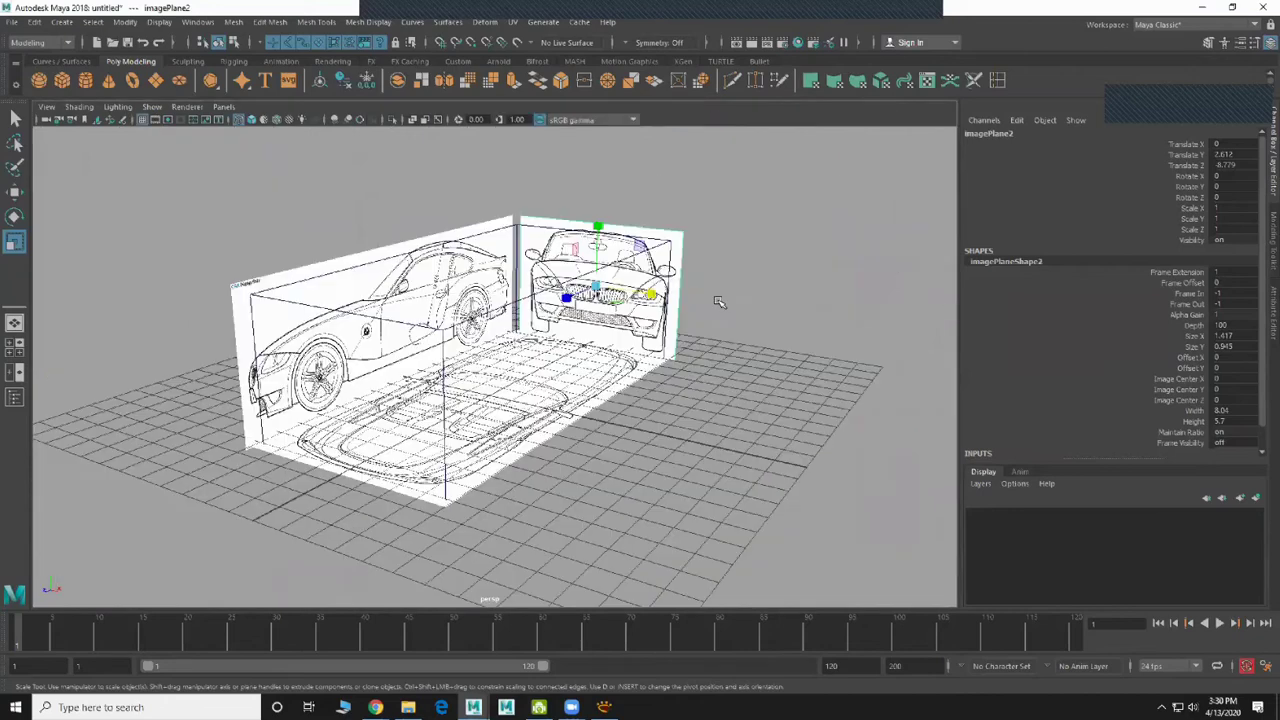
pyautogui.keyDown('alt'); pyautogui.moveTo(668, 344); pyautogui.dragTo(552, 318); pyautogui.keyUp('alt')
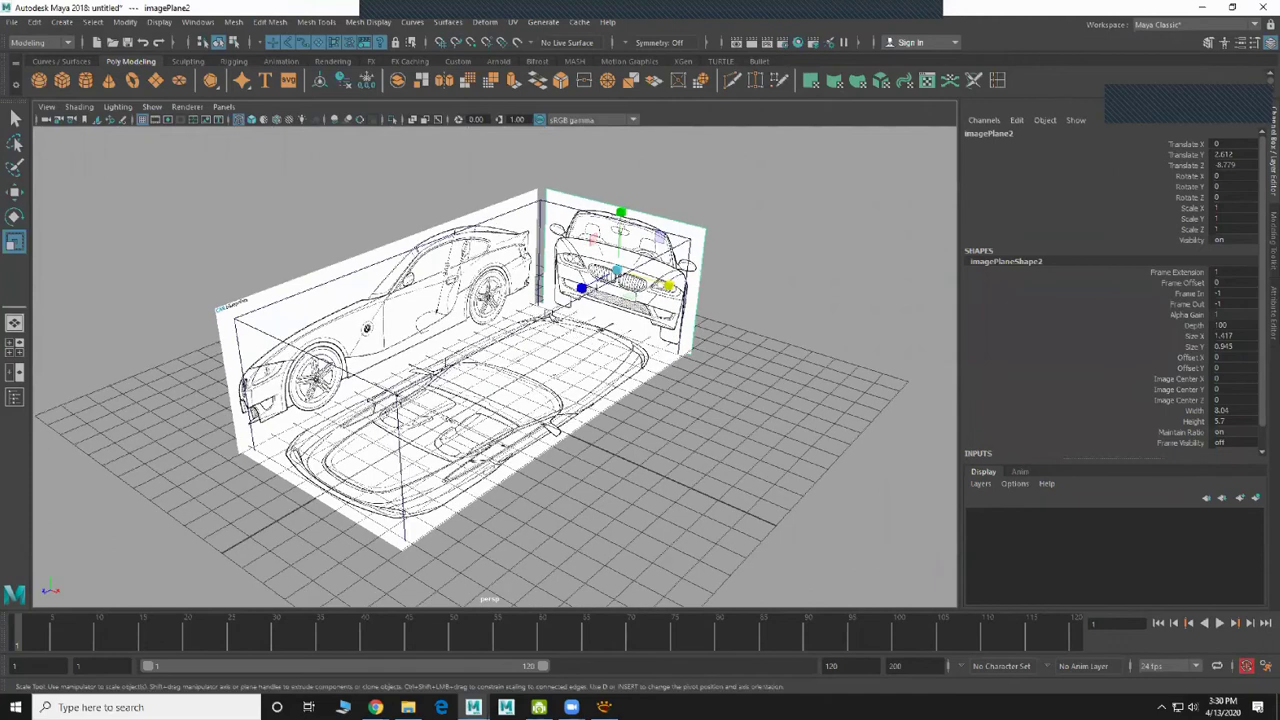
pyautogui.click(552, 318)
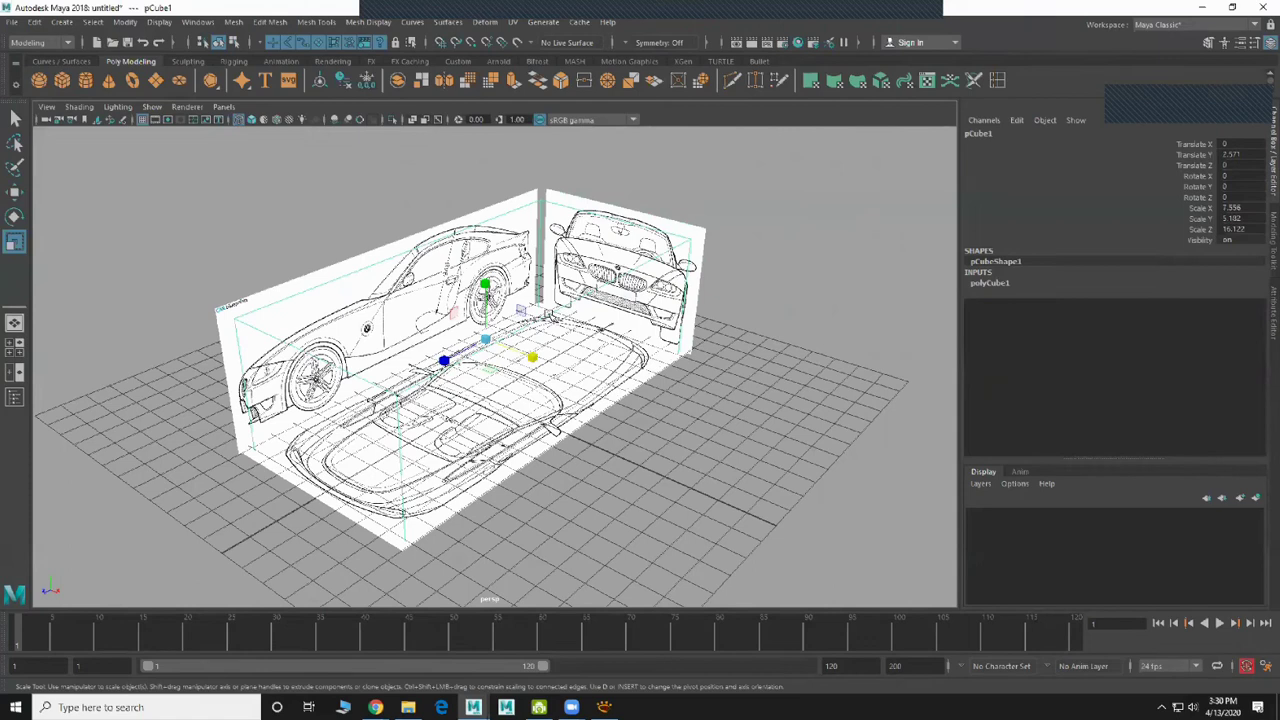
pyautogui.click(548, 315)
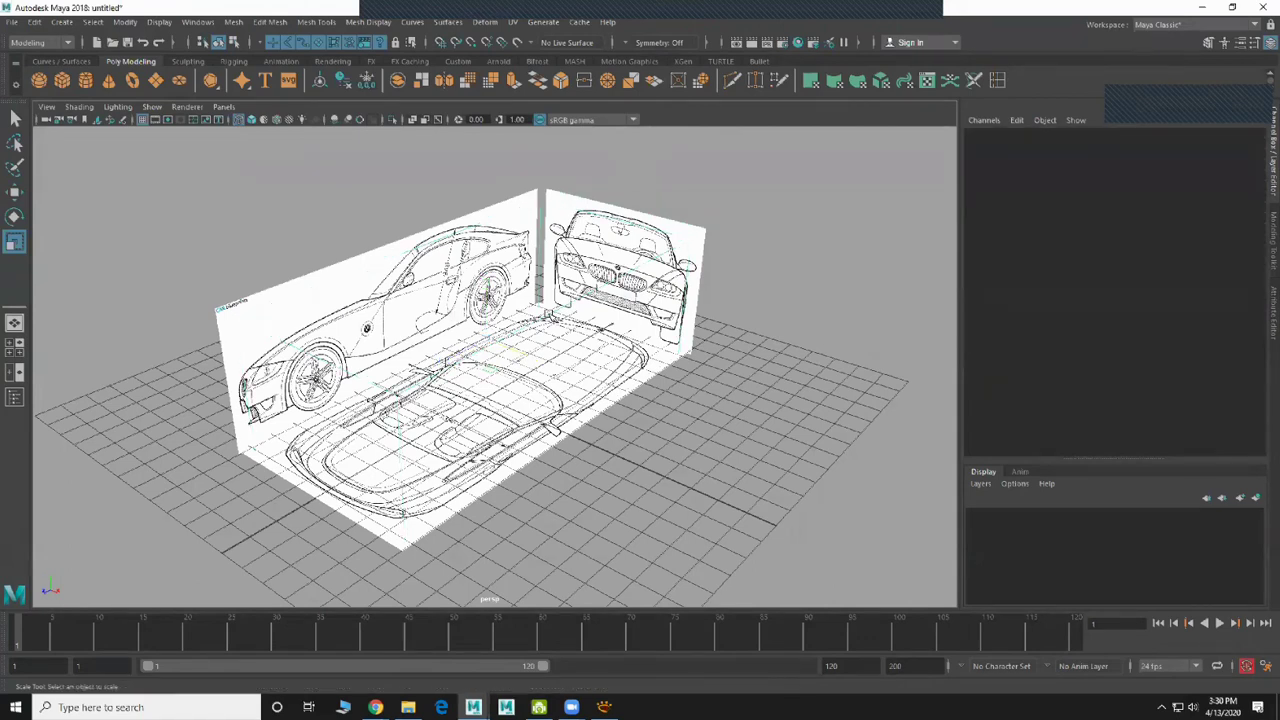
# Orbit and dolly in close to the car blueprint planes, then open the File menu
pyautogui.moveTo(525, 422)
pyautogui.keyDown('alt'); pyautogui.mouseDown()
pyautogui.moveTo(560, 412)
pyautogui.moveTo(532, 402)
pyautogui.mouseUp(); pyautogui.keyUp('alt')
pyautogui.keyDown('alt'); pyautogui.moveTo(625, 430); pyautogui.dragTo(533, 410); pyautogui.keyUp('alt')
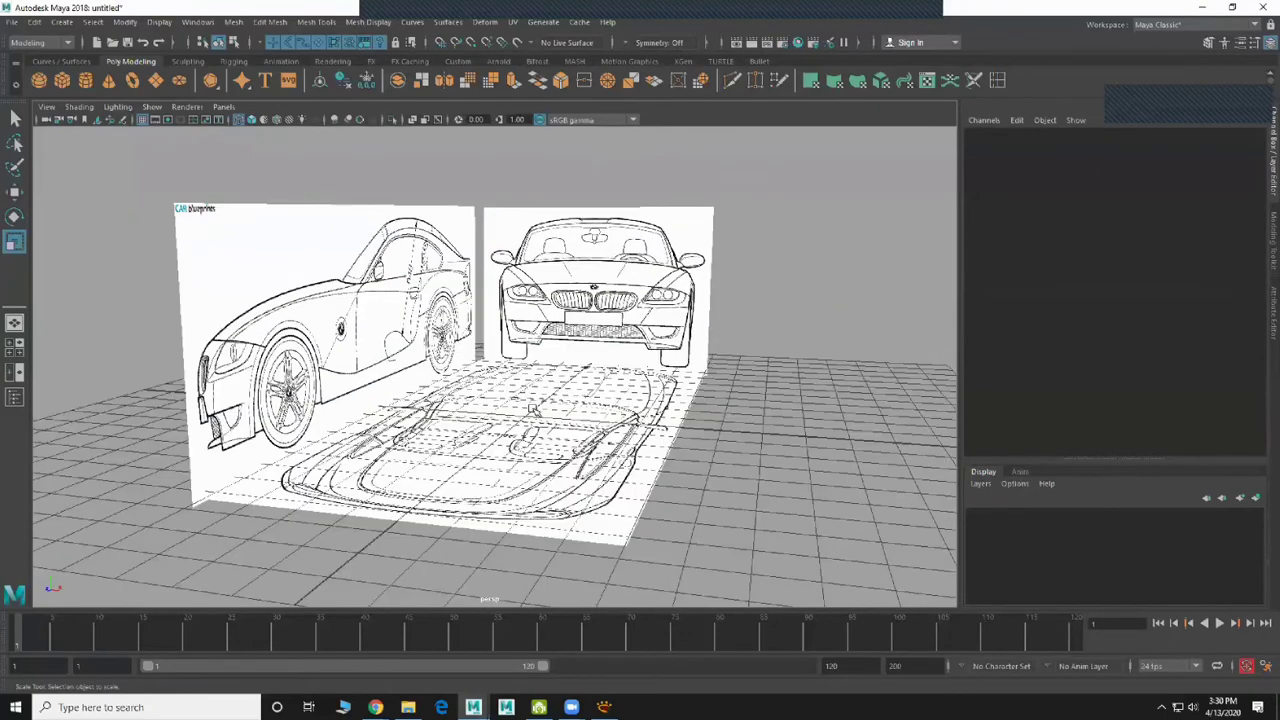
pyautogui.keyDown('alt'); pyautogui.moveTo(600, 398); pyautogui.dragTo(567, 395); pyautogui.keyUp('alt')
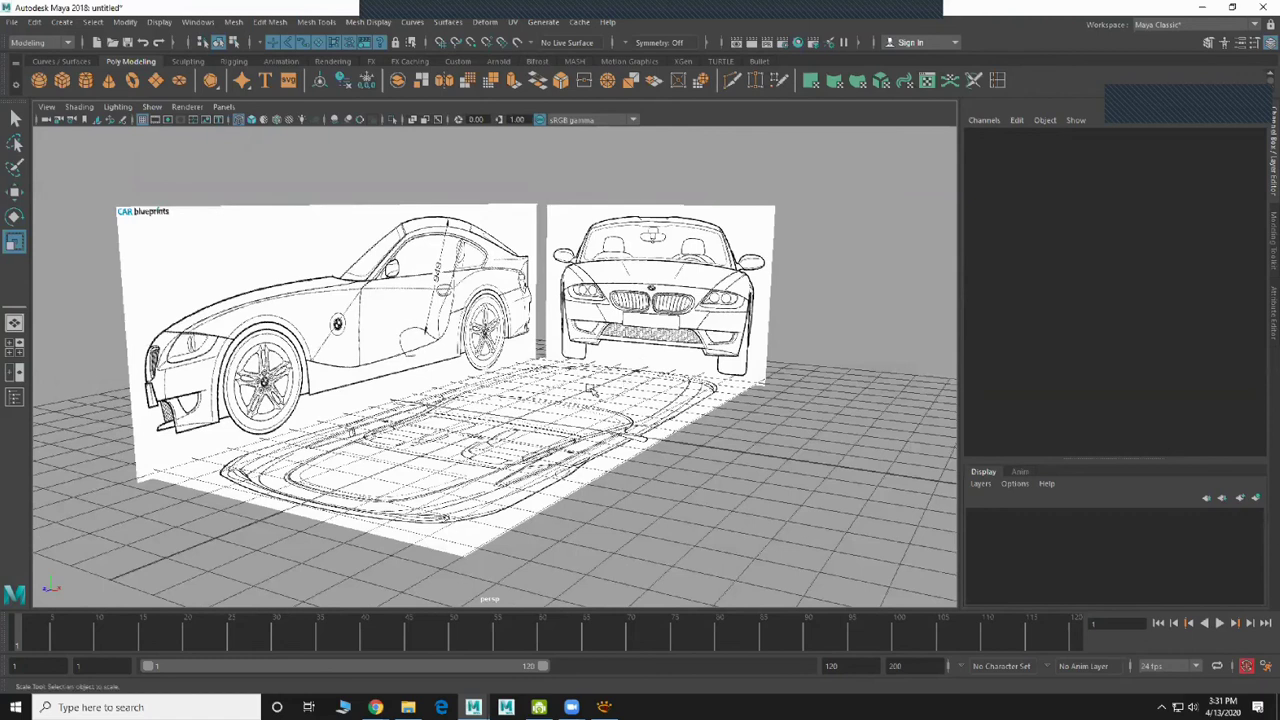
pyautogui.click(13, 22)
# Save the scene as Car_V01 in the D:\1_ONLINE_CLASS\CAR folder via Save Scene As
pyautogui.click(40, 89)
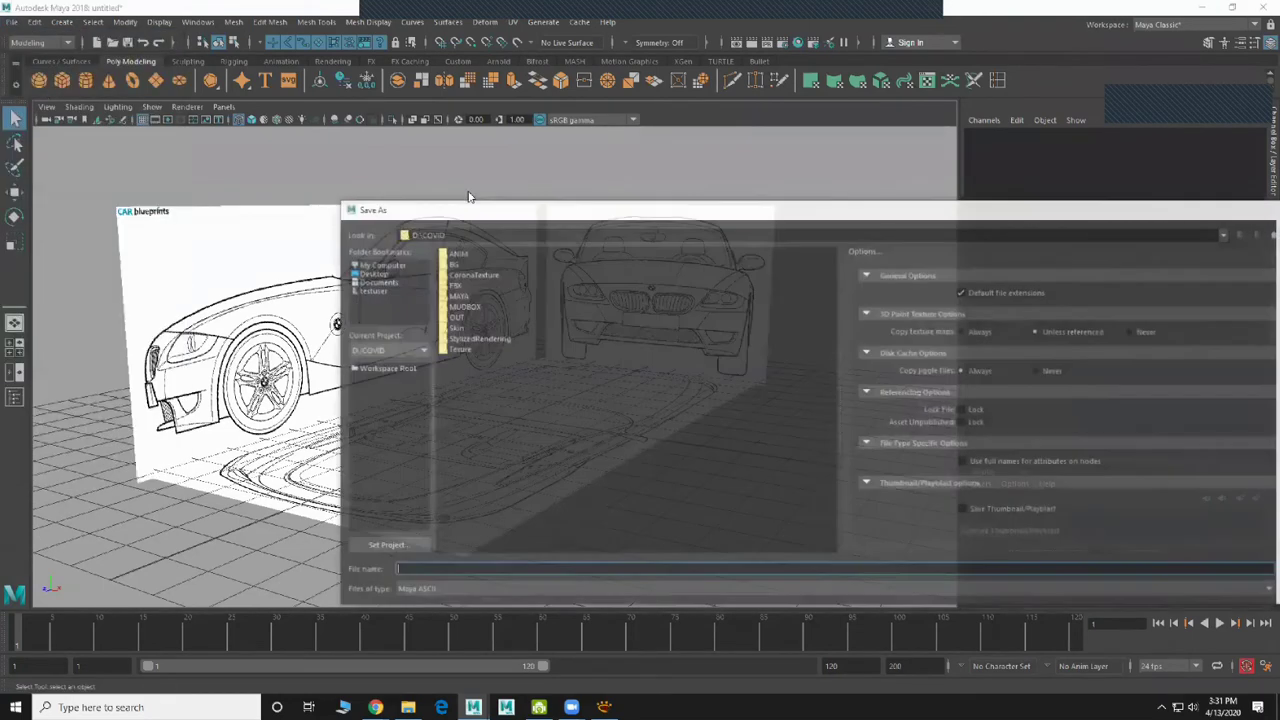
pyautogui.click(401, 263)
pyautogui.doubleClick(462, 264)
pyautogui.doubleClick(473, 264)
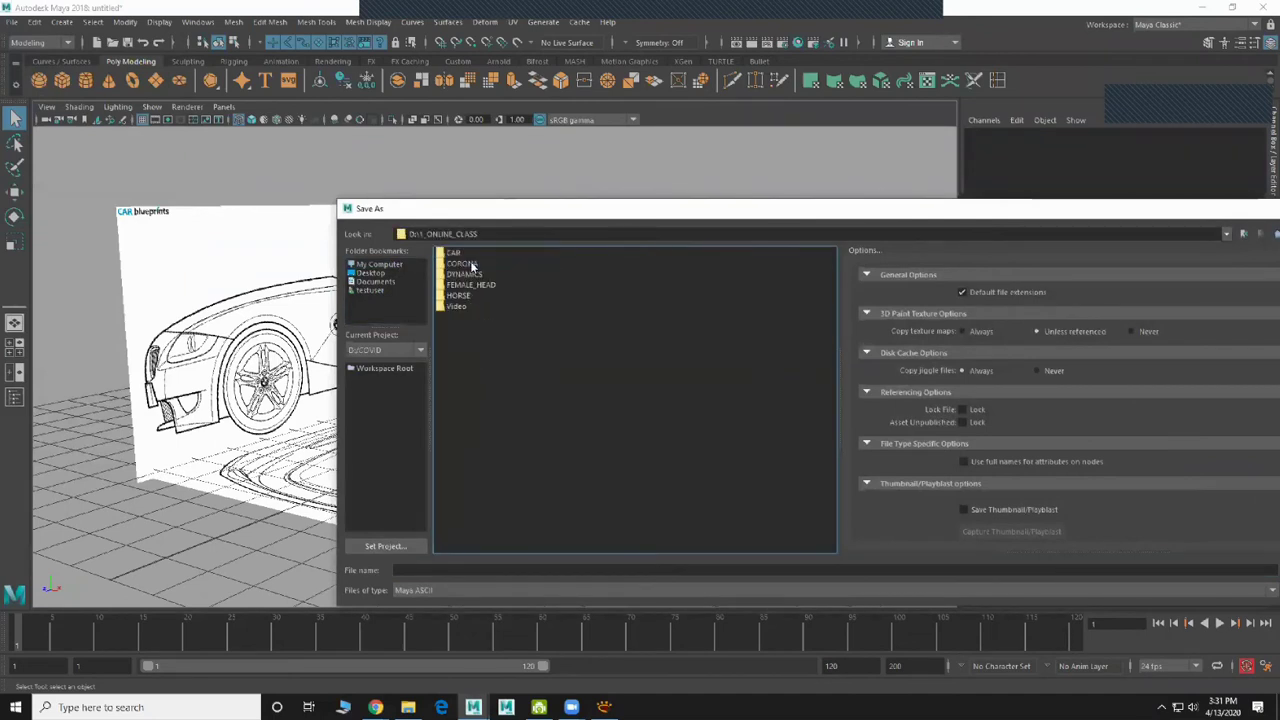
pyautogui.doubleClick(455, 253)
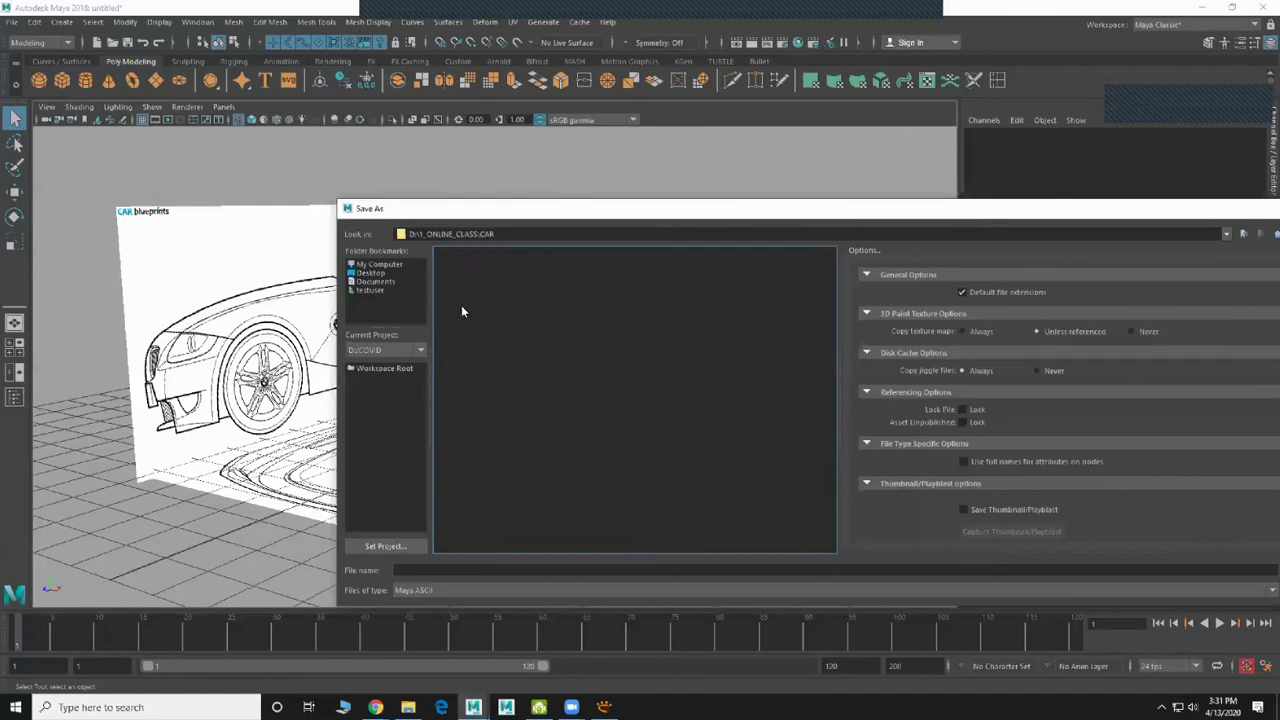
pyautogui.click(411, 570)
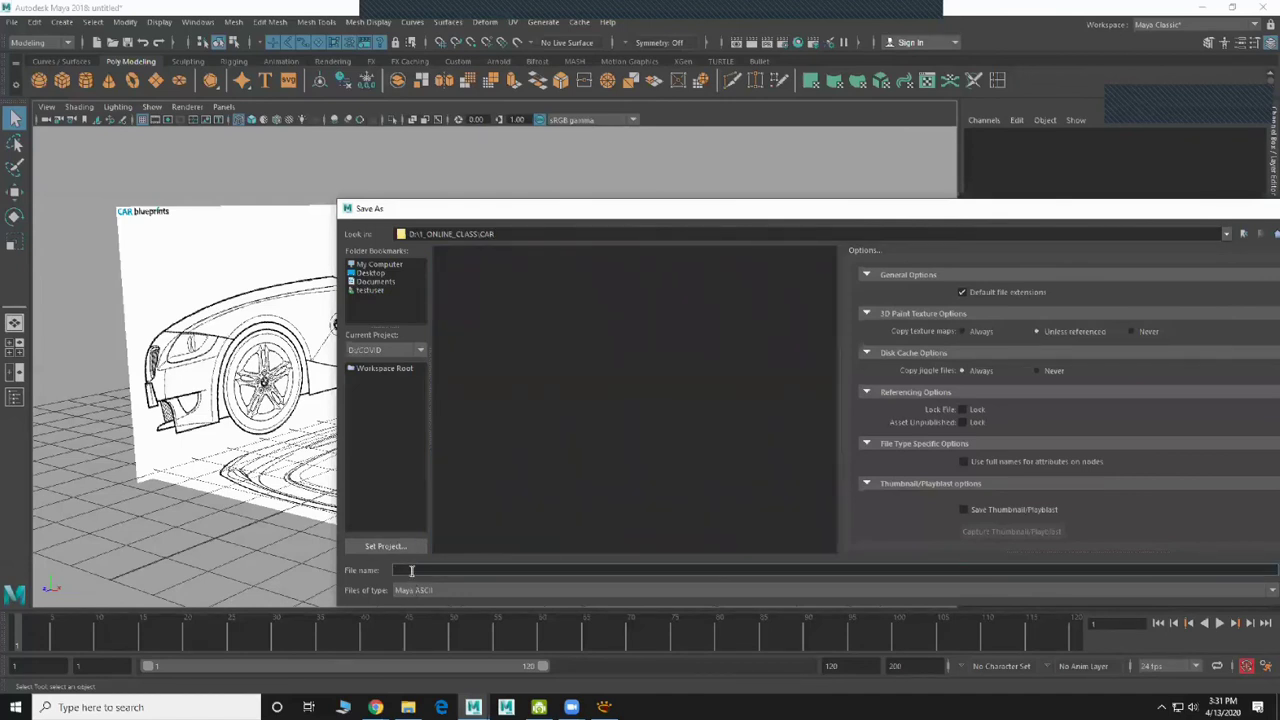
pyautogui.write('c')
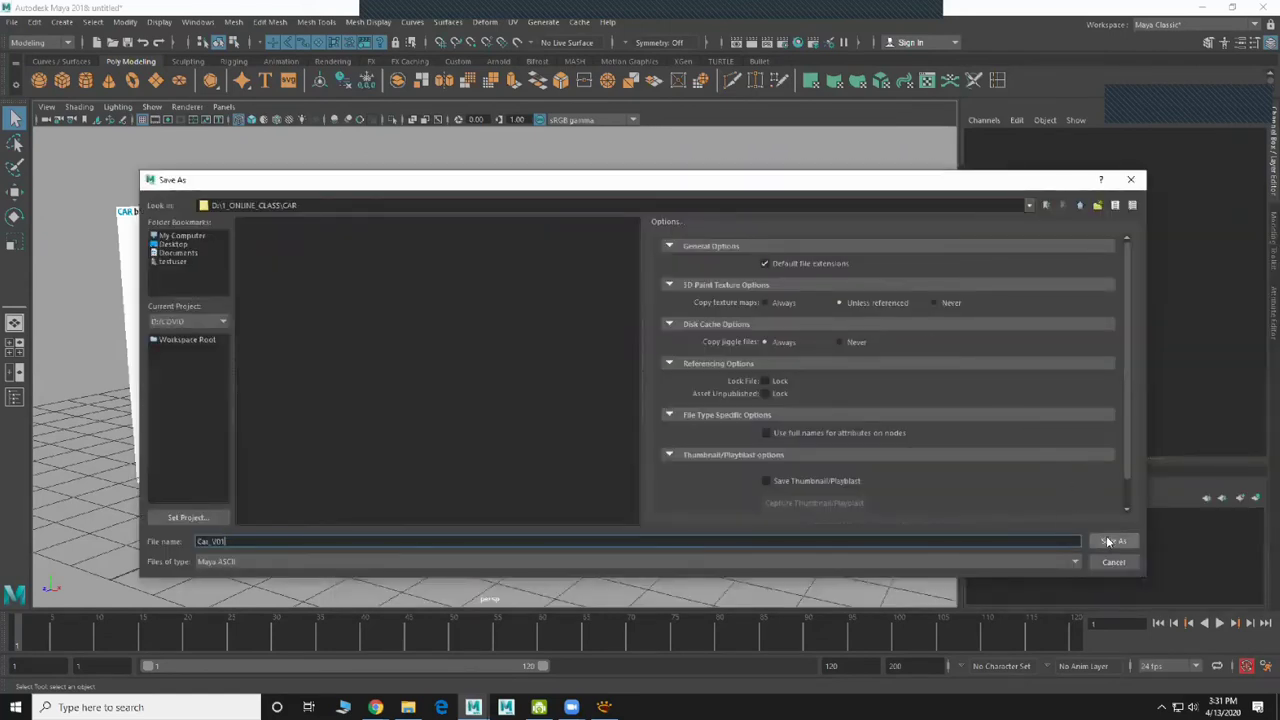
pyautogui.click(1112, 541)
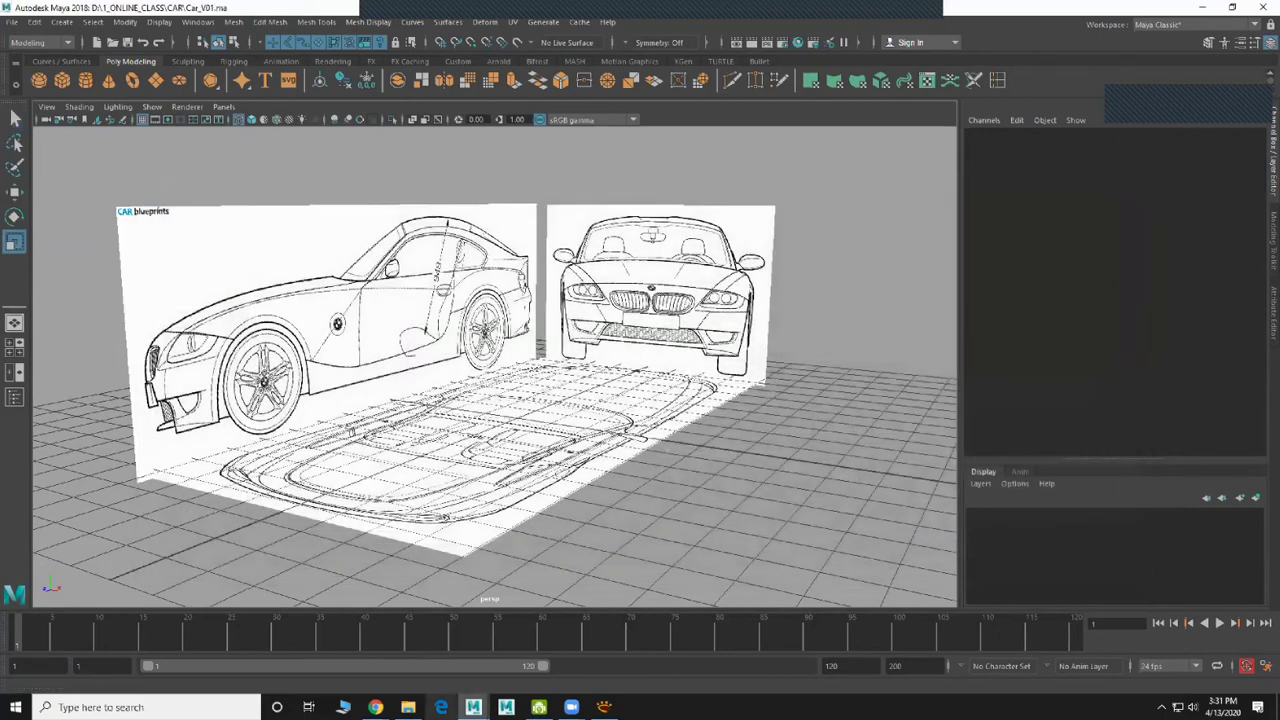
pyautogui.moveTo(375, 707)
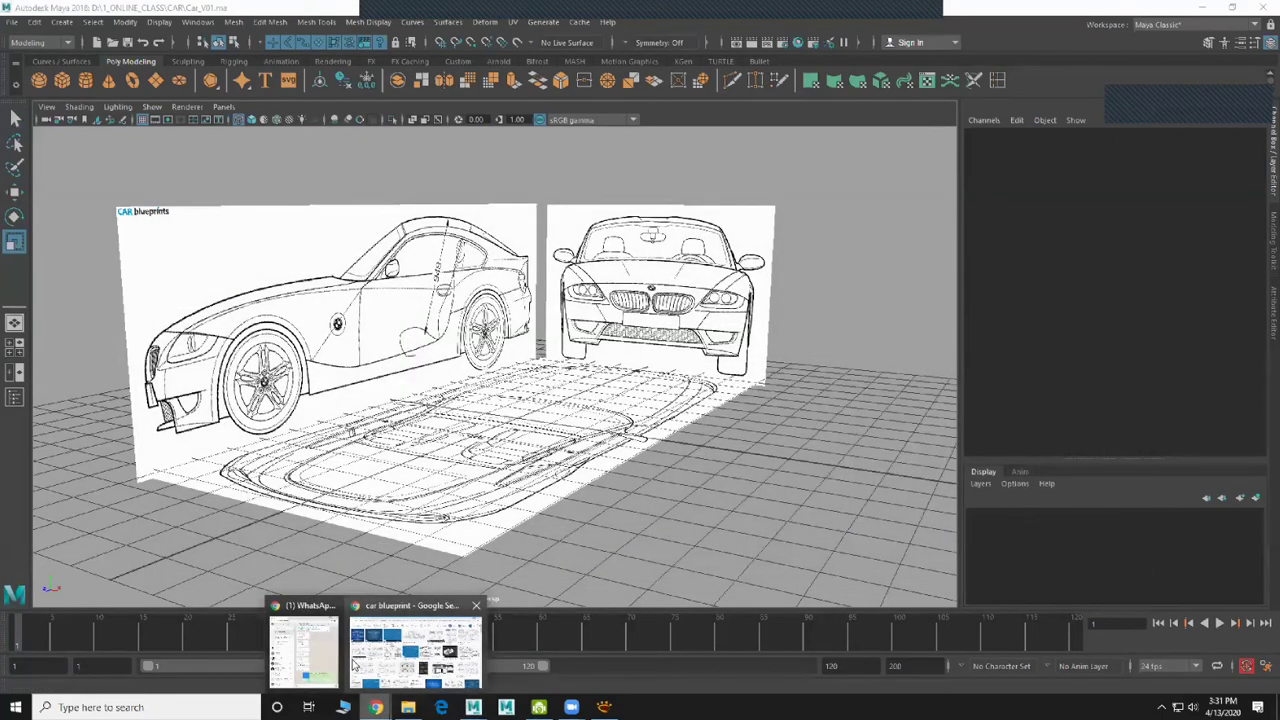
pyautogui.click(320, 663)
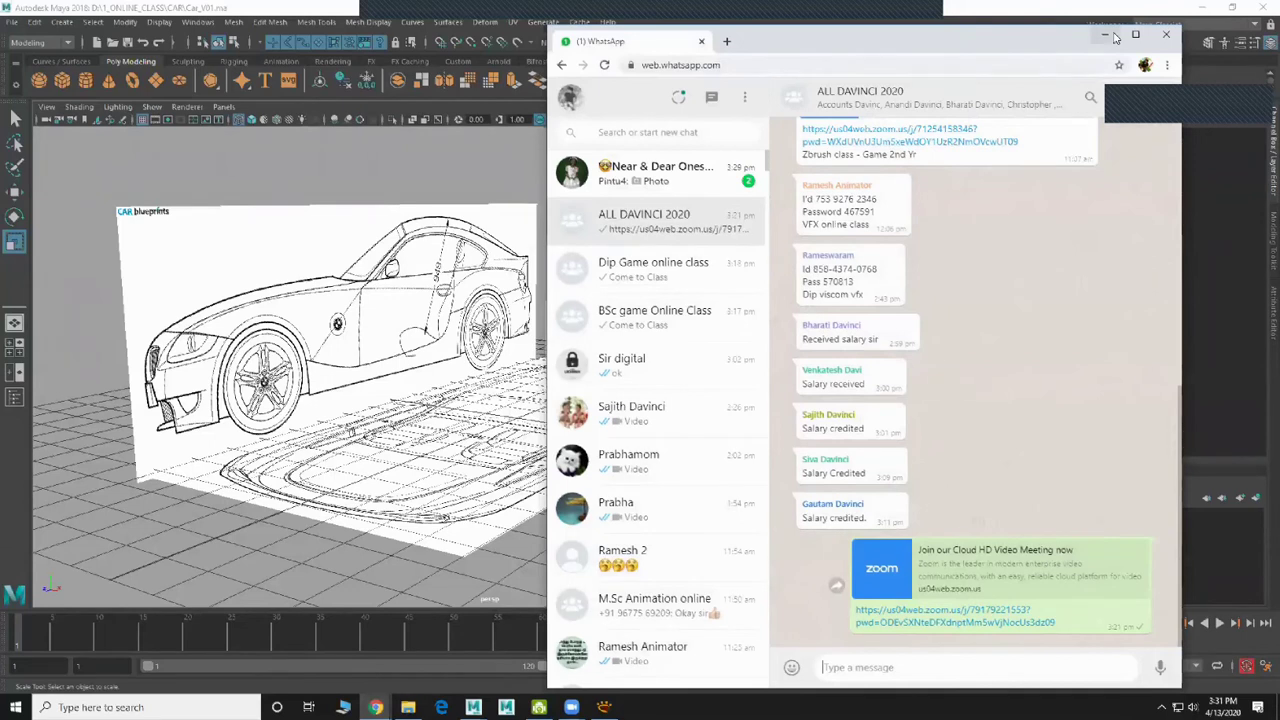
pyautogui.doubleClick(1115, 38)
pyautogui.click(246, 340)
pyautogui.scroll(10, 800, 450)
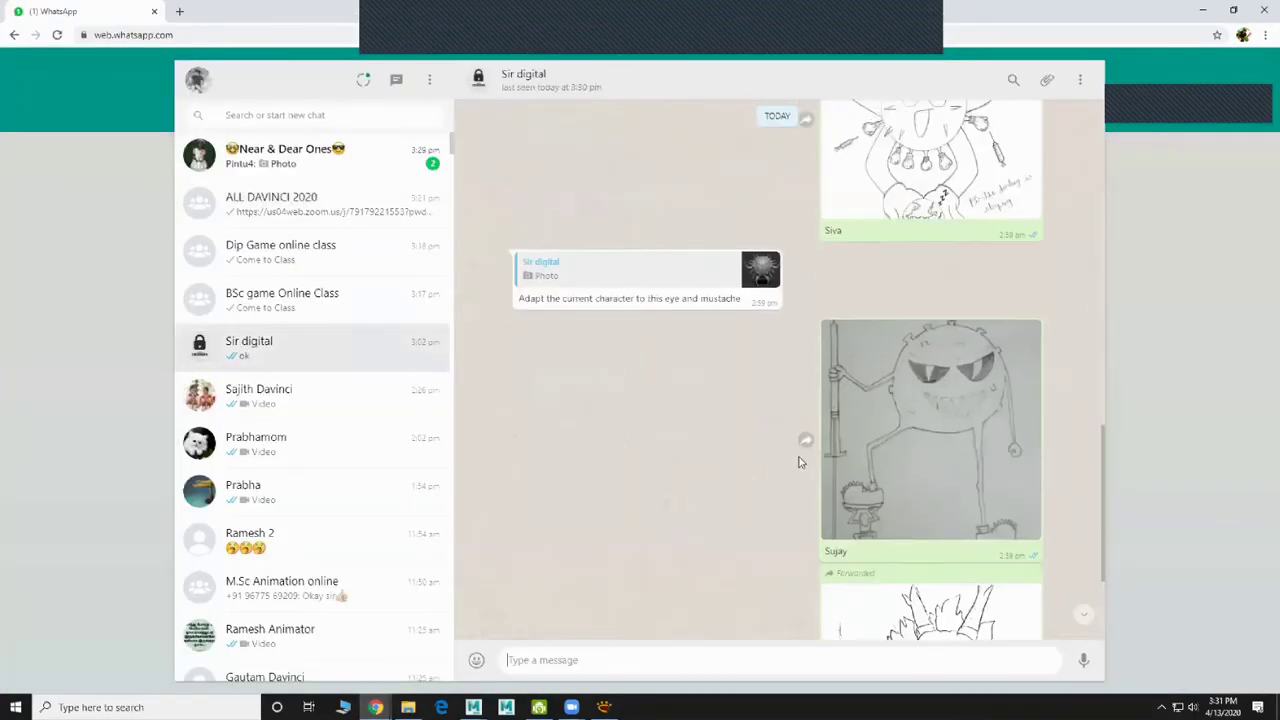
pyautogui.scroll(2, 797, 458)
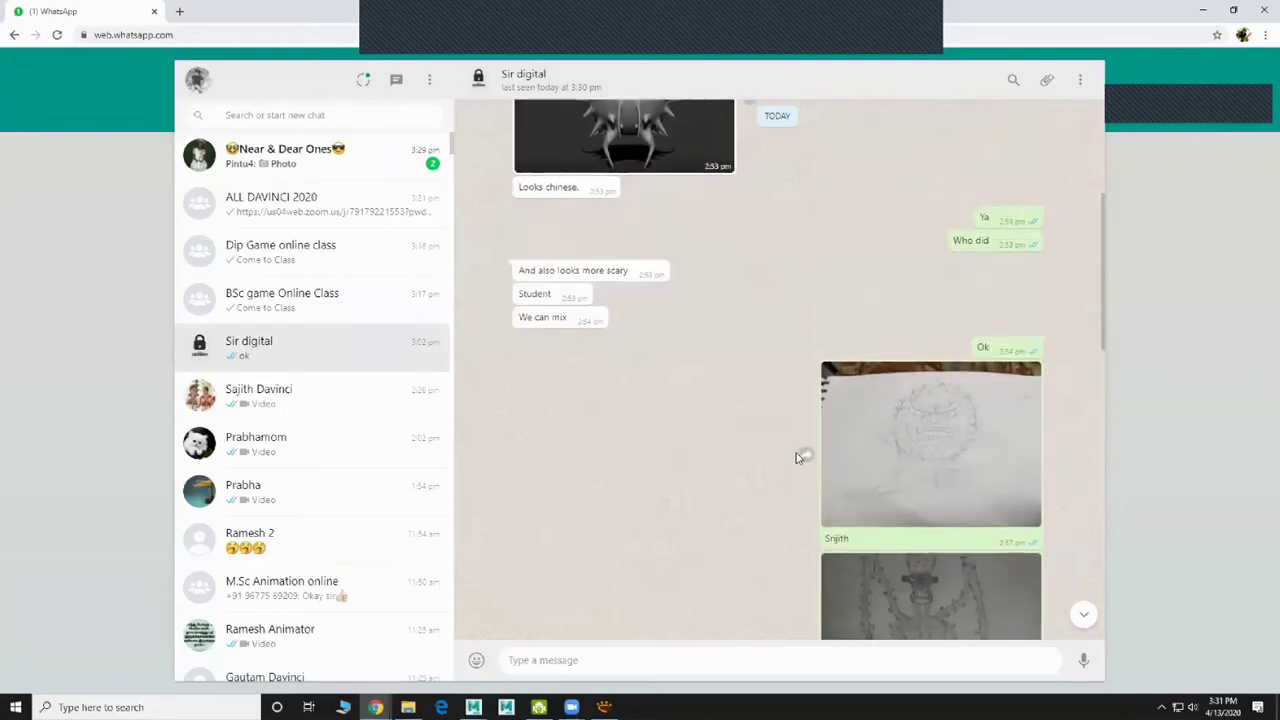
pyautogui.scroll(3, 797, 458)
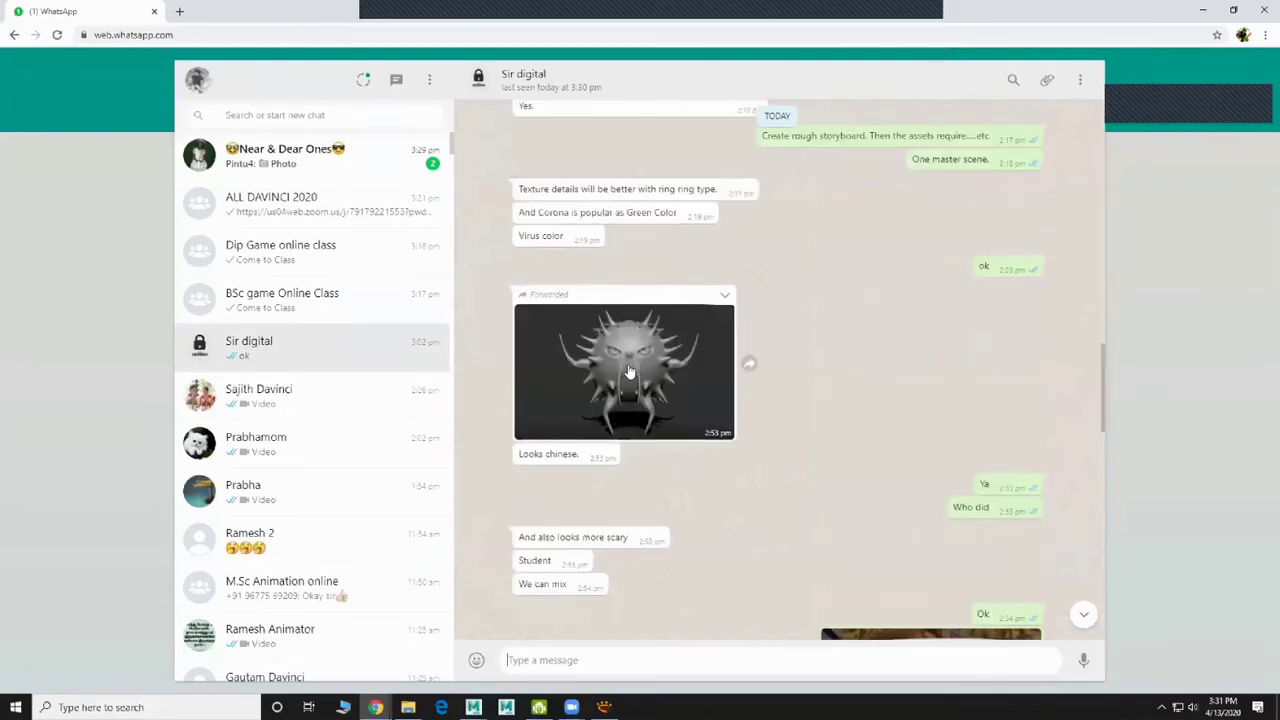
pyautogui.click(629, 372)
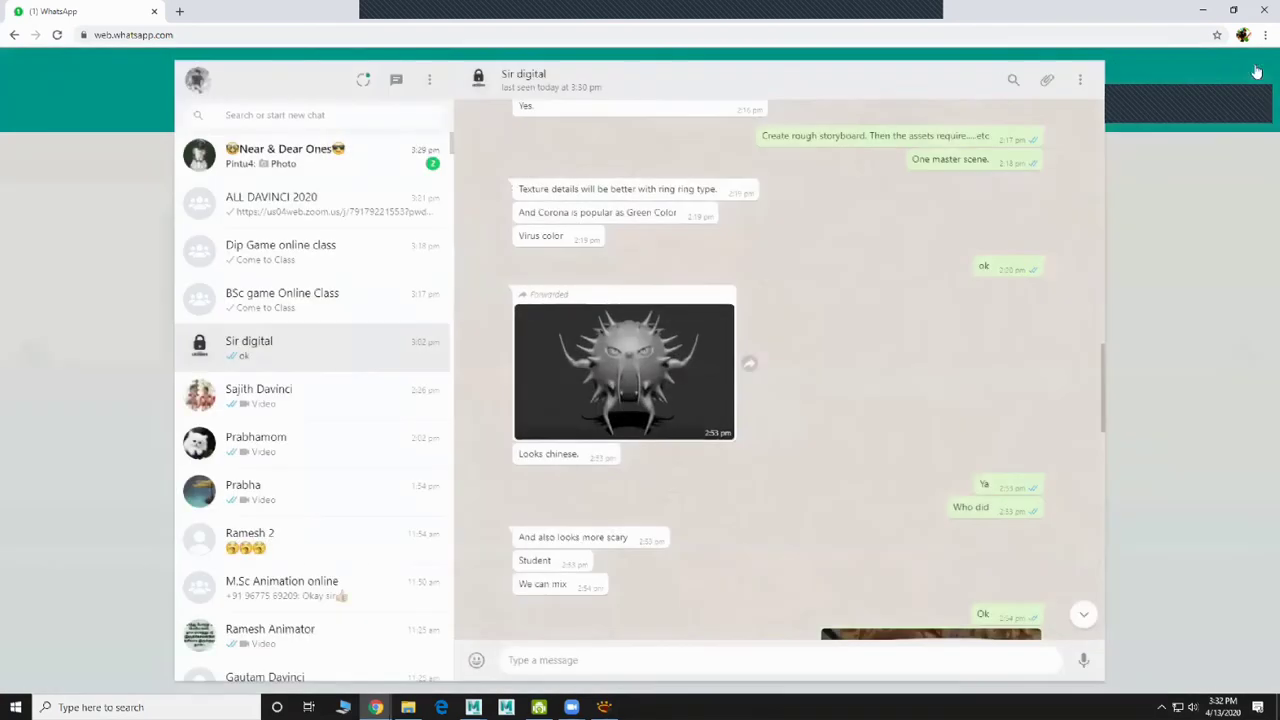
pyautogui.click(1253, 66)
pyautogui.click(1200, 12)
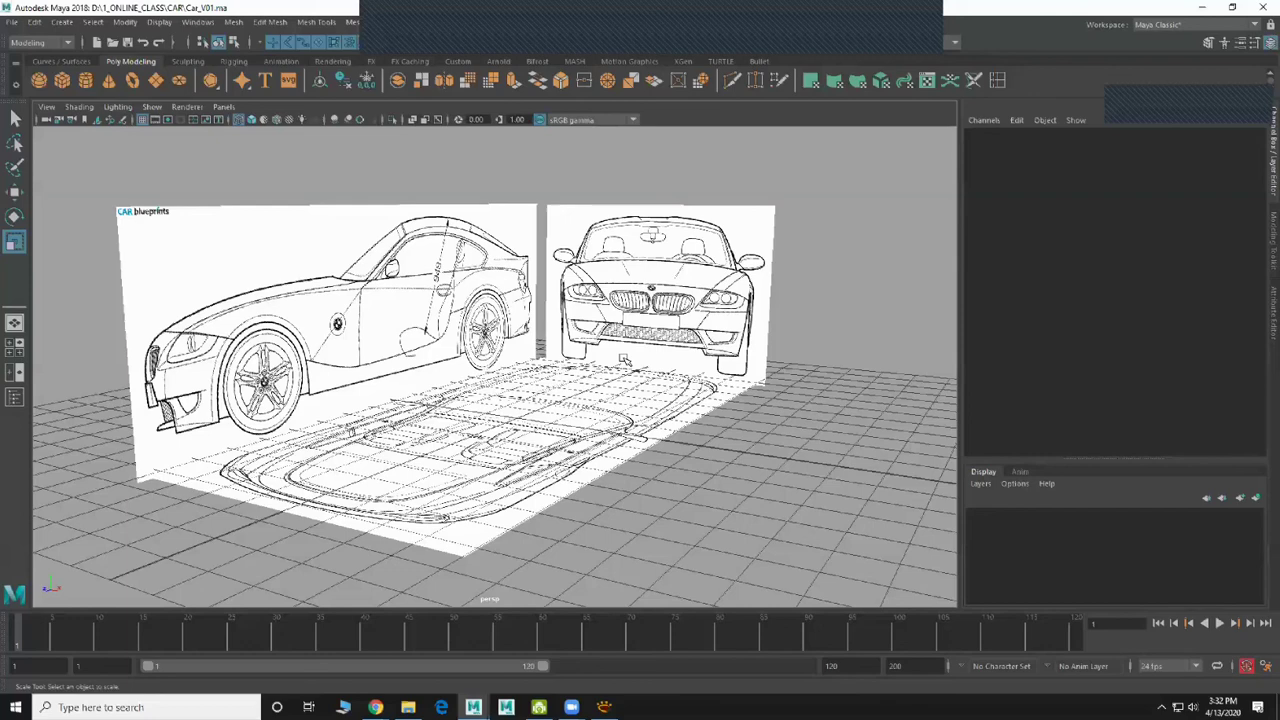
# Bring up the side view zoomed in on the car side blueprint and open the Mesh Tools menu
pyautogui.keyDown('alt'); pyautogui.moveTo(624, 360); pyautogui.dragTo(260, 221); pyautogui.keyUp('alt')
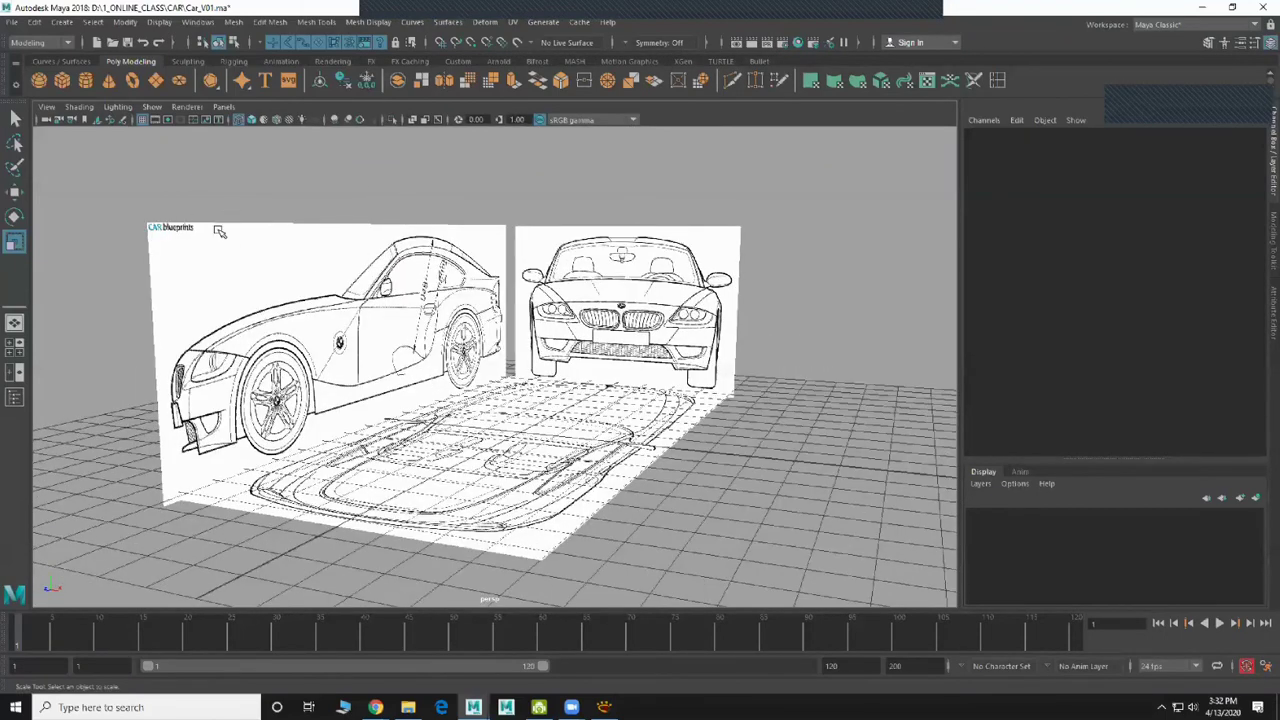
pyautogui.keyDown('alt'); pyautogui.moveTo(604, 404); pyautogui.dragTo(625, 451); pyautogui.keyUp('alt')
pyautogui.press('space')
pyautogui.press('space')
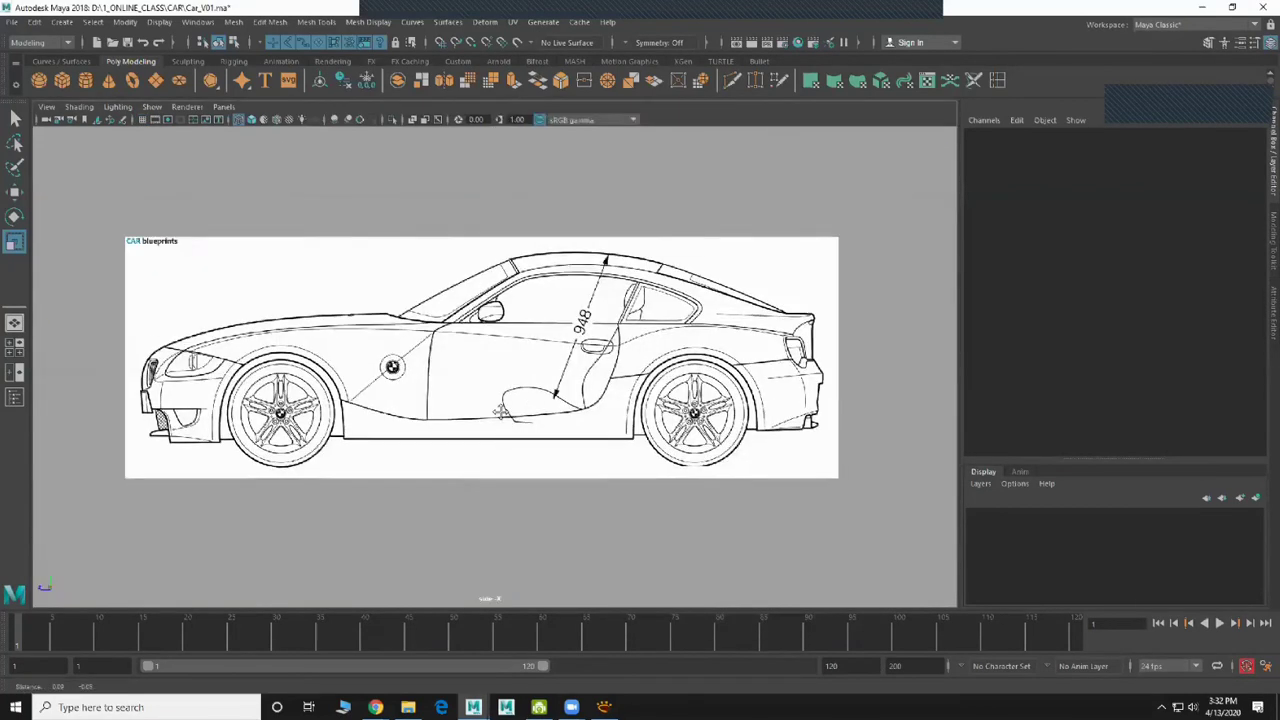
pyautogui.scroll(2, 629, 463)
pyautogui.scroll(1, 475, 440)
pyautogui.scroll(1, 625, 440)
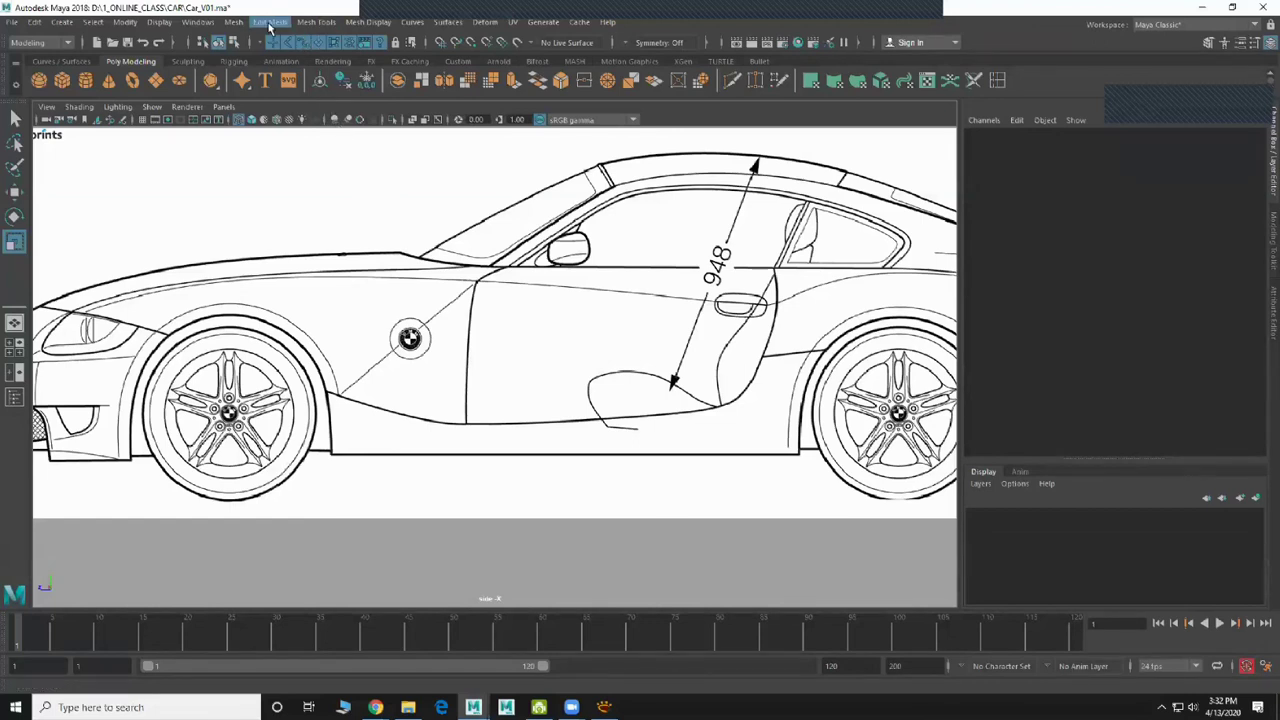
pyautogui.click(305, 22)
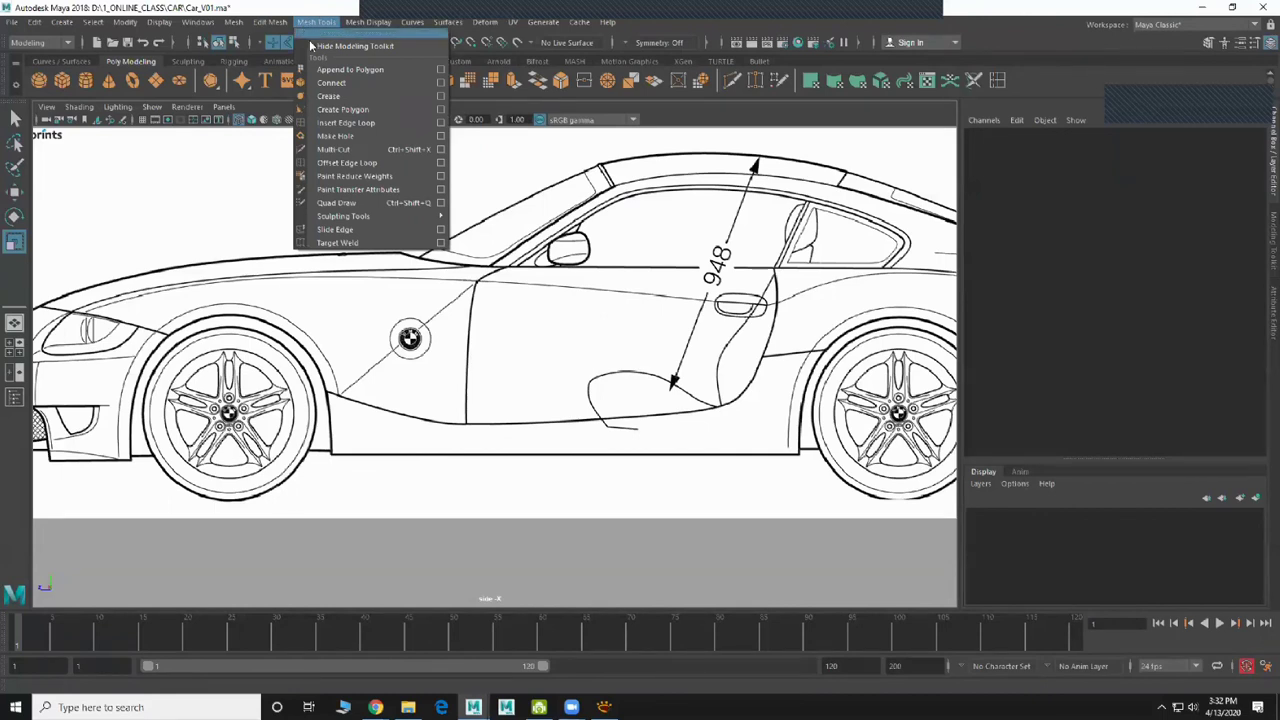
# With Create Polygon, place four vertices from the front bumper corner along the front wheel arch
pyautogui.click(339, 111)
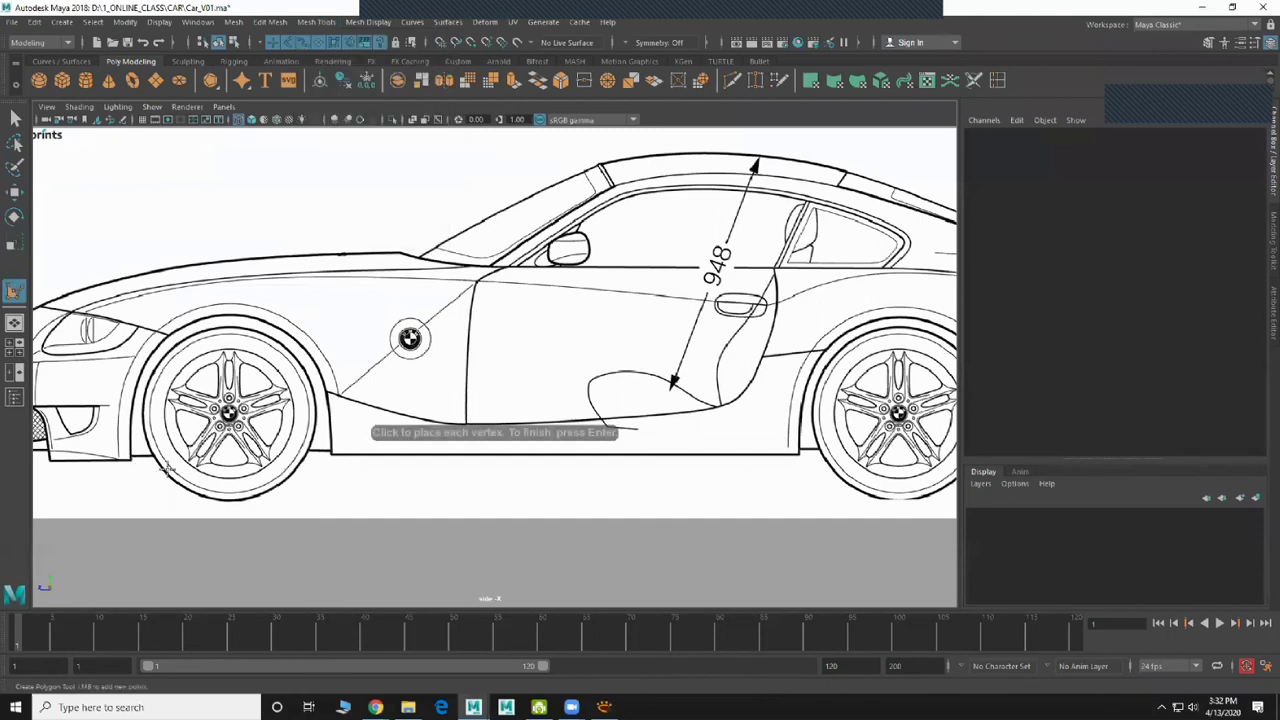
pyautogui.scroll(4, 165, 470)
pyautogui.click(180, 474)
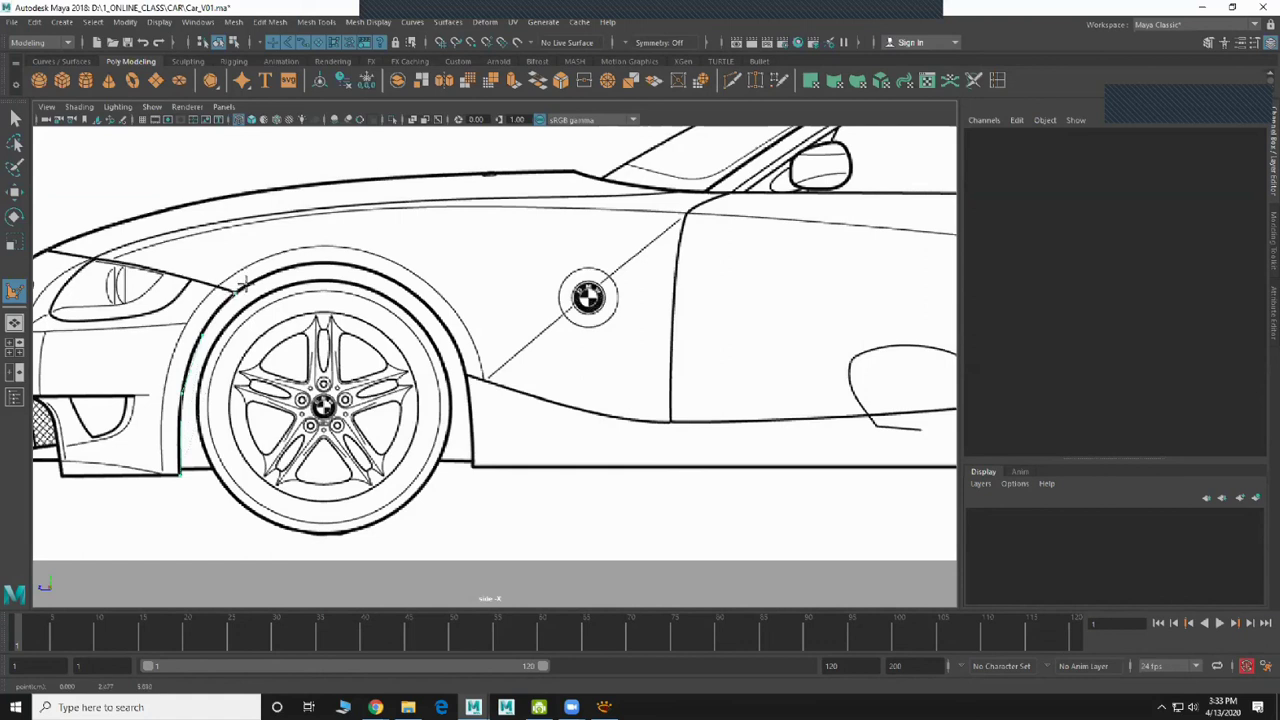
pyautogui.click(303, 266)
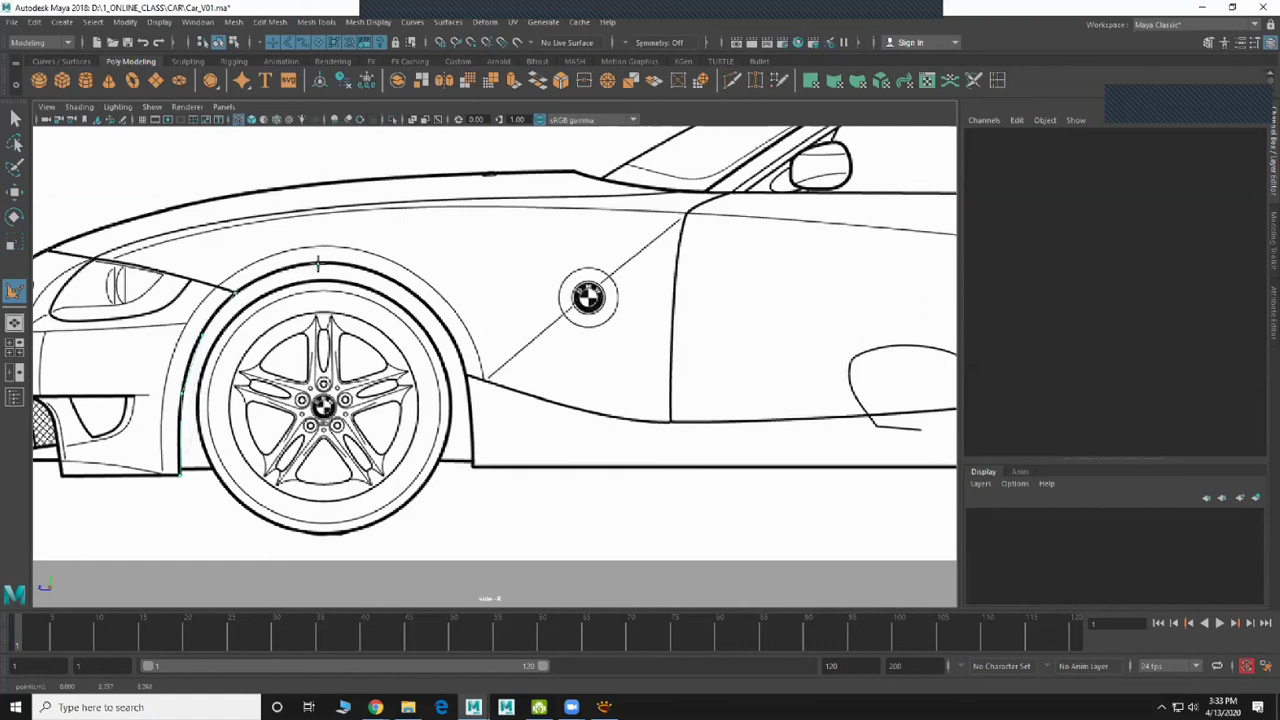
pyautogui.click(385, 275)
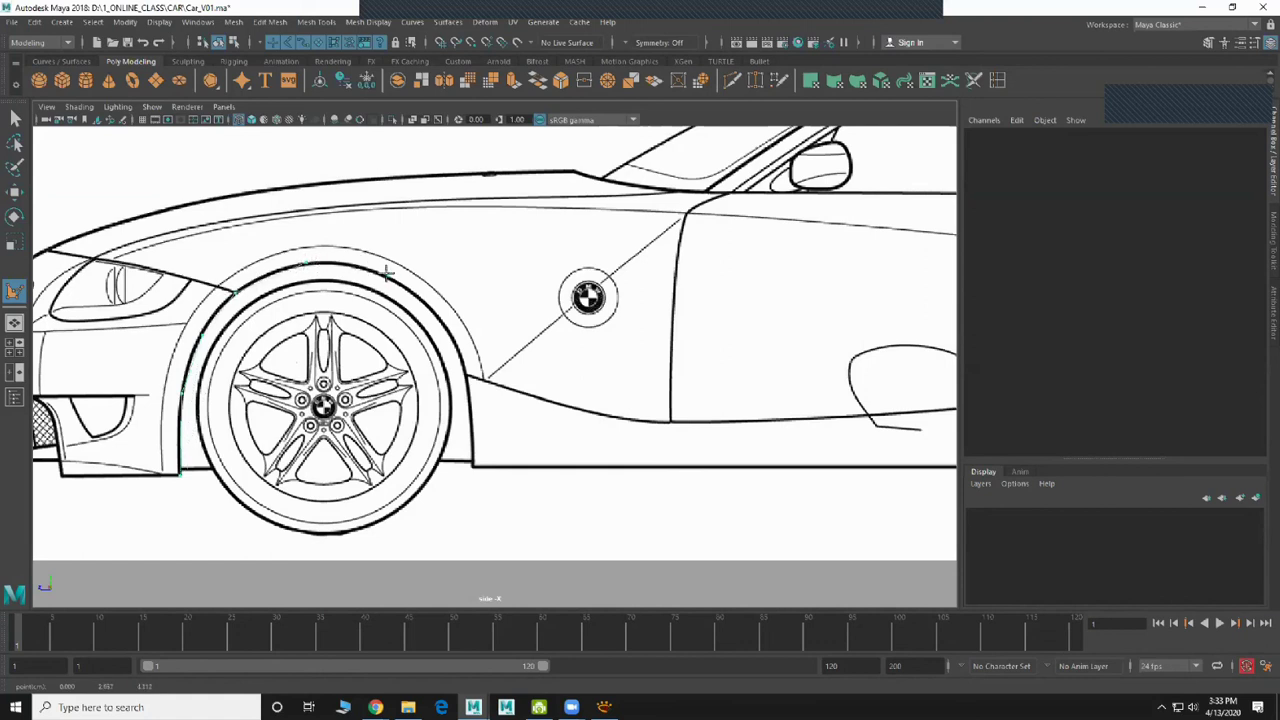
pyautogui.click(441, 319)
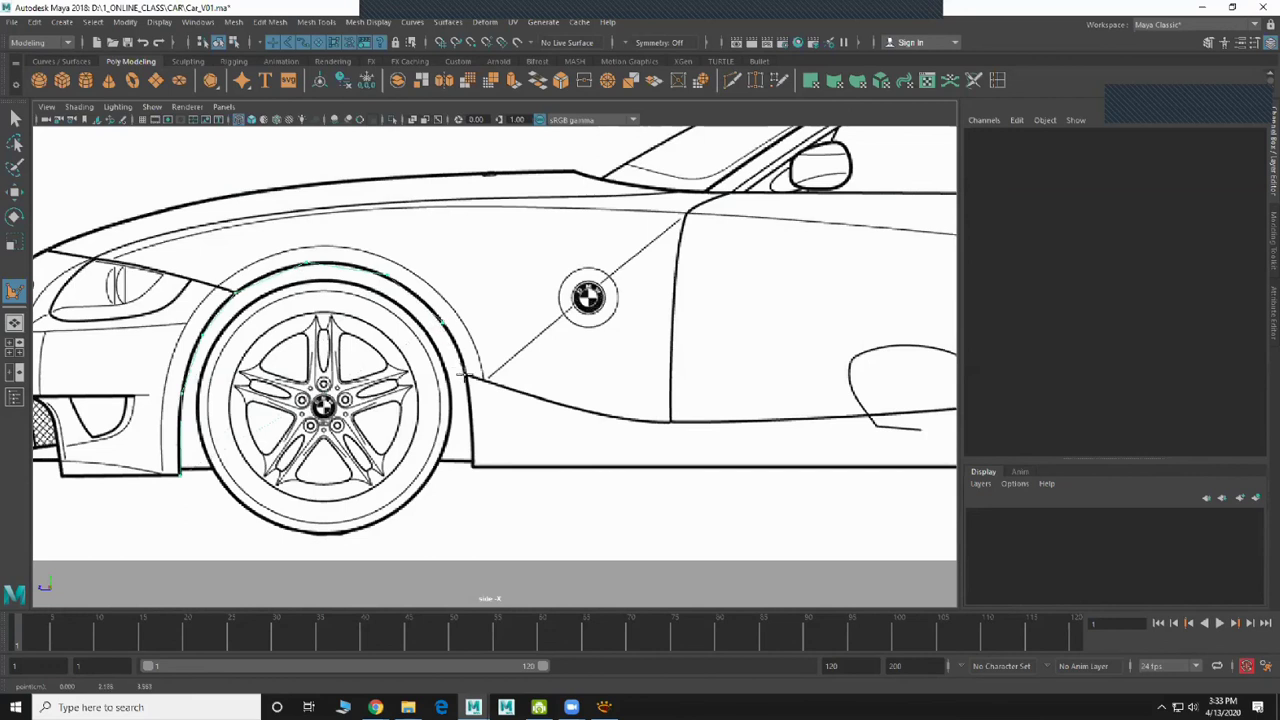